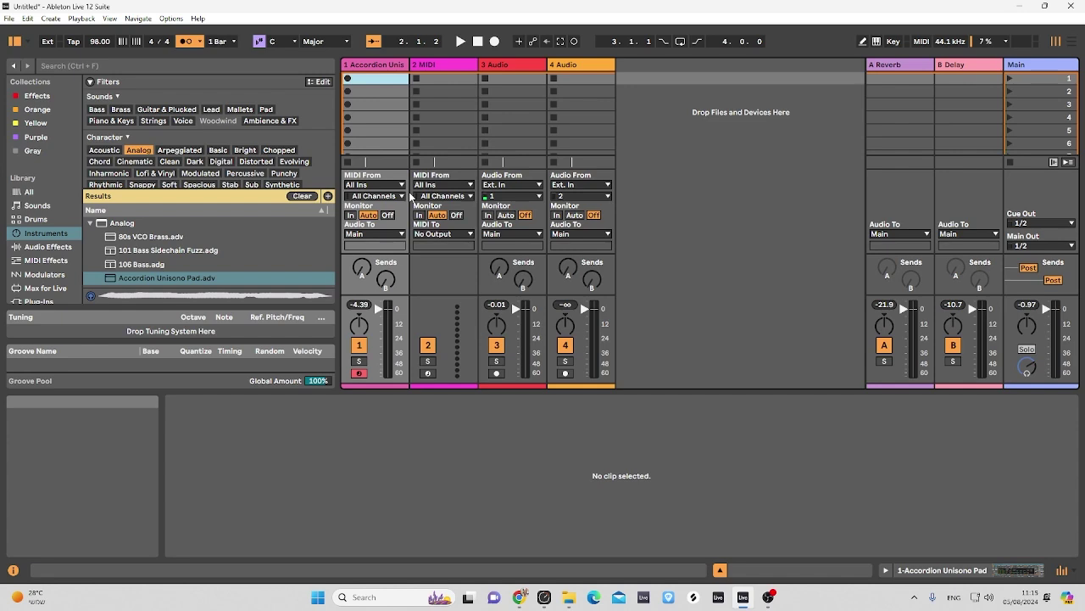
Delete the fourth track, the second of the two audio tracks.
click(570, 64)
key(Delete)
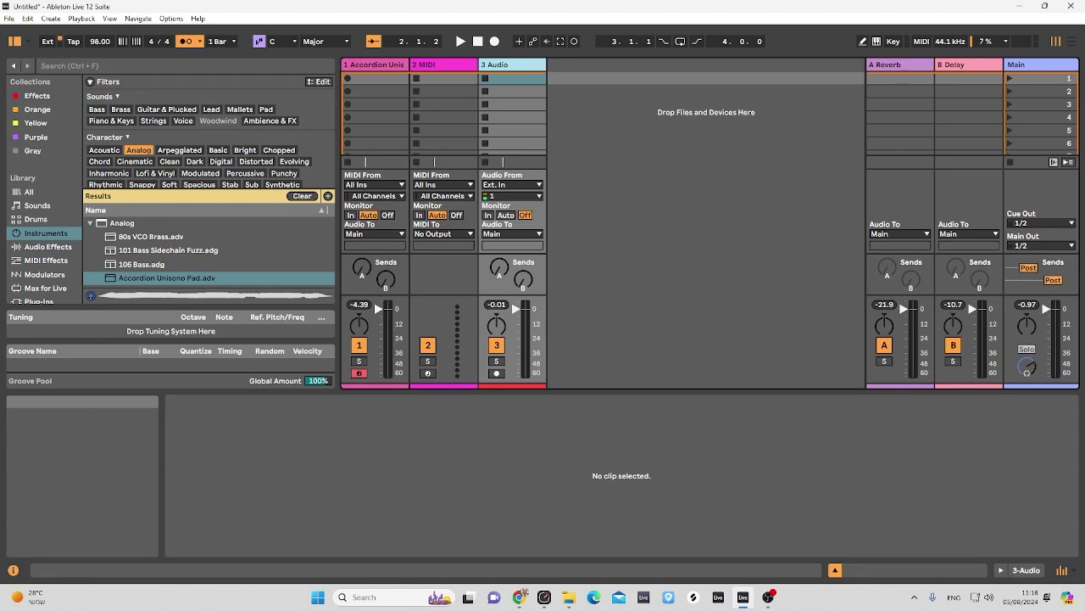
Search the Sounds library for "piano" and preview the first five presets, from Wurli Soft Piano down to Wurli Classic Piano.
click(36, 207)
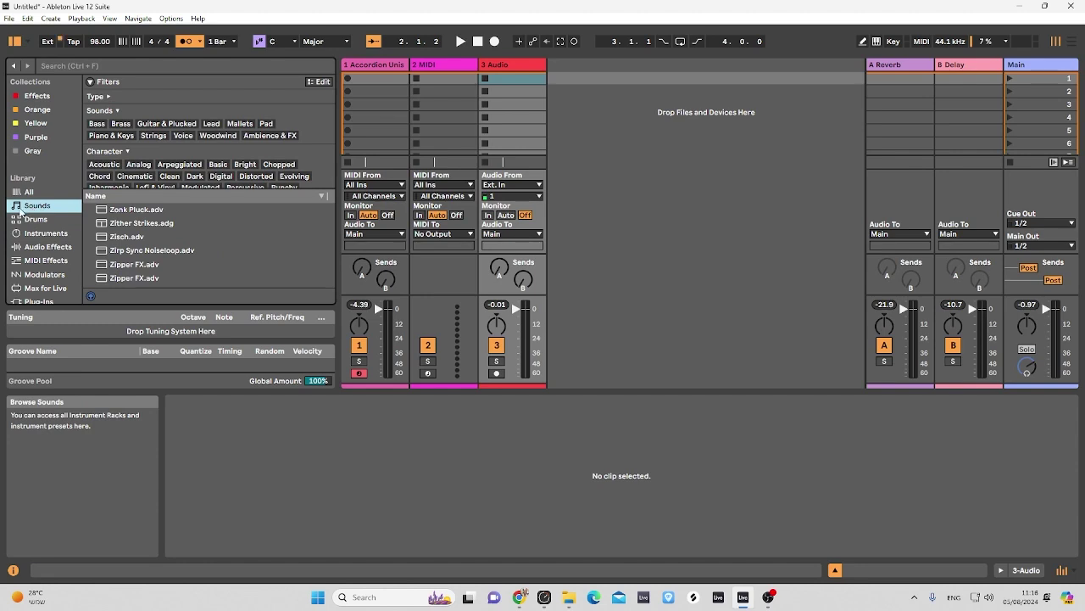
click(85, 66)
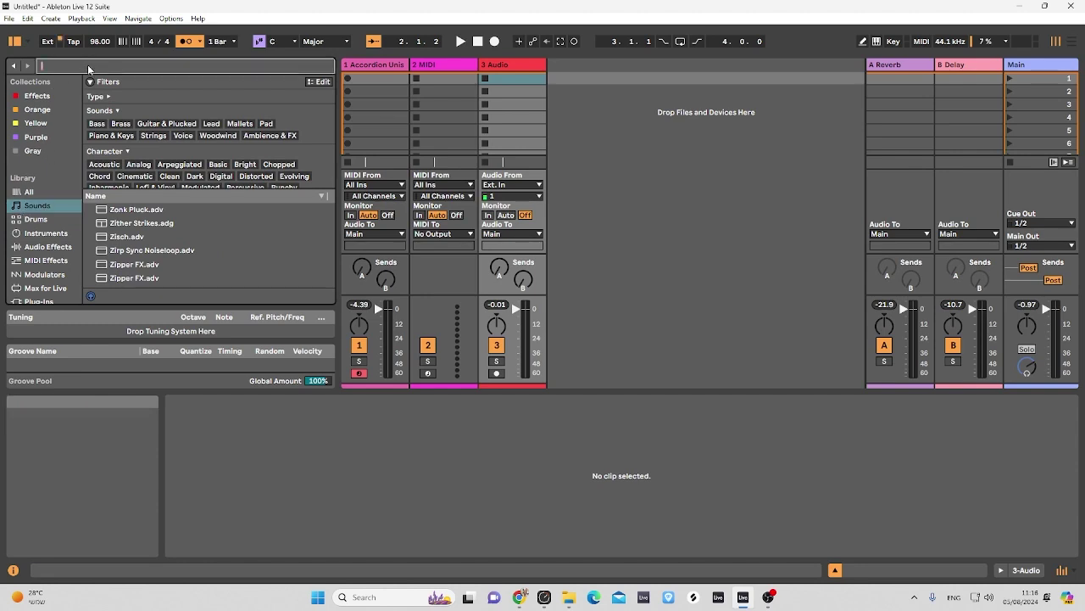
text(pian)
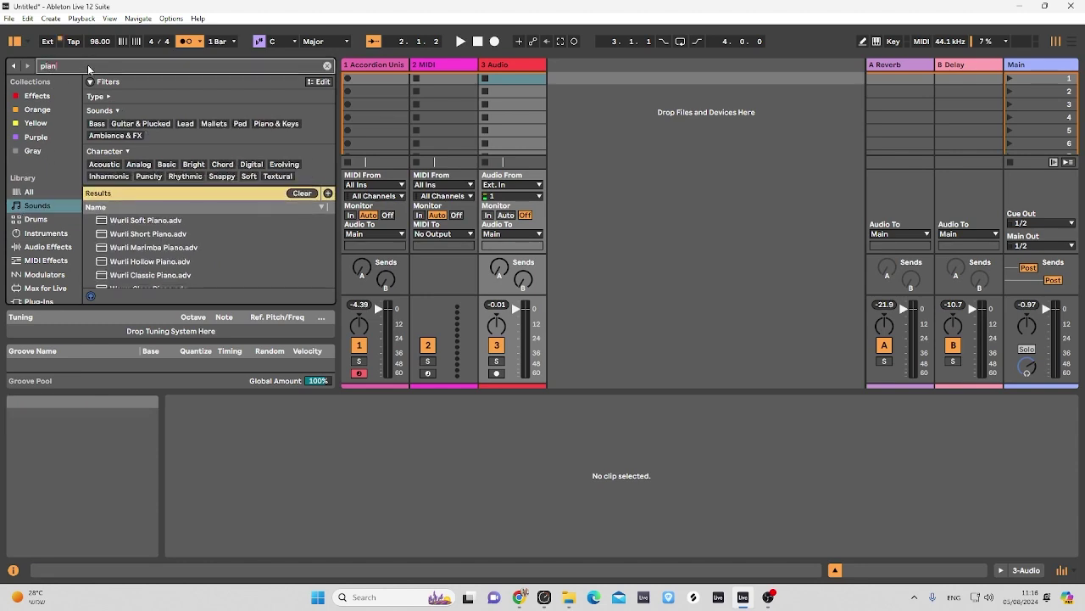
text(o)
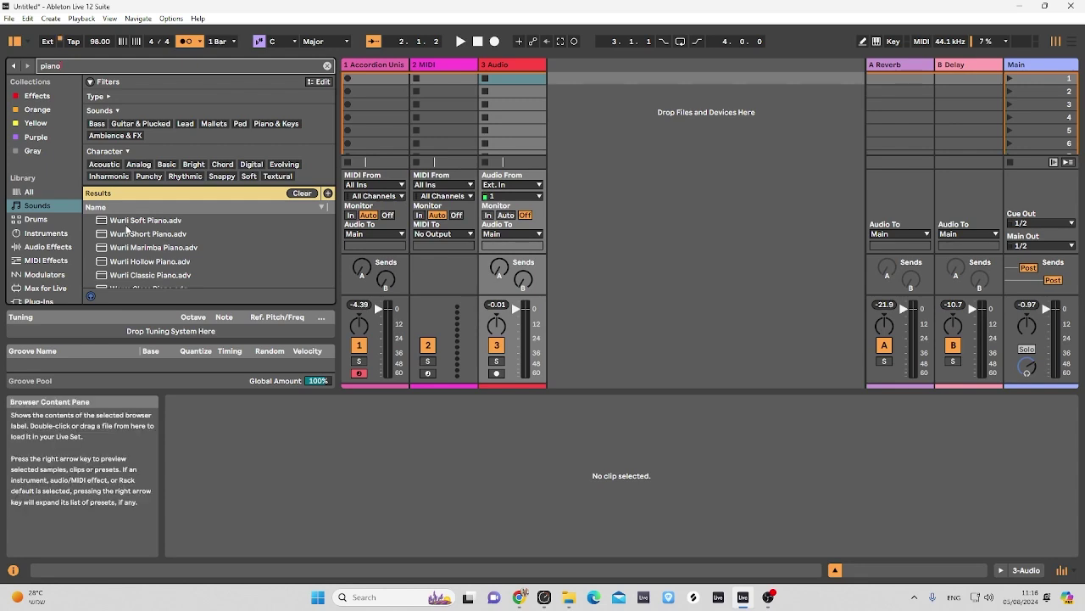
key(Down)
key(Down)
key(Down)
key(Down)
key(Down)
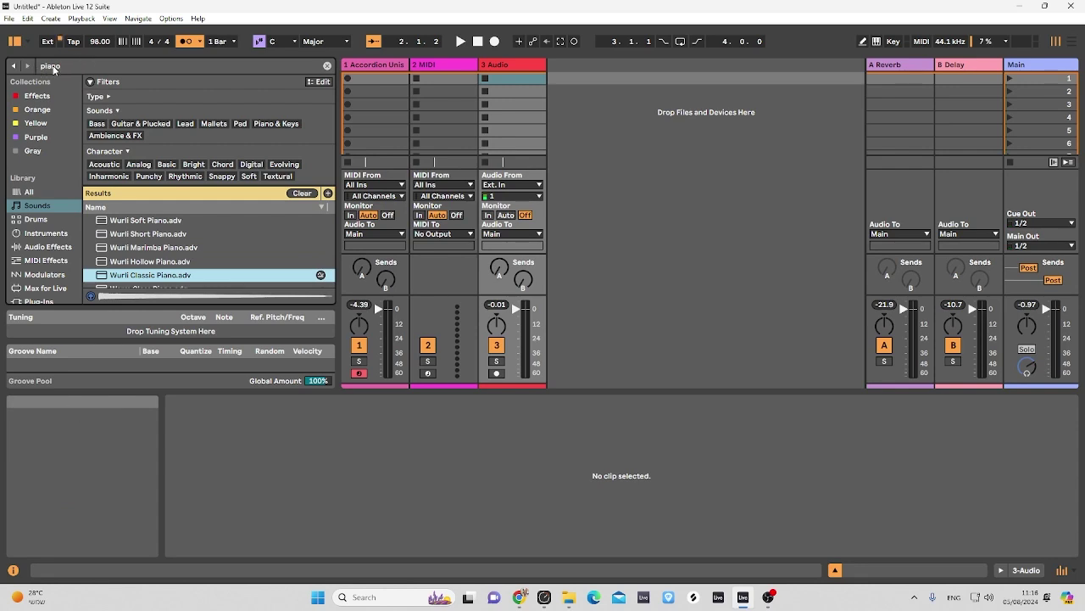
Clear the piano search and collapse the Type, Sounds, Character and Genres filter groups.
click(327, 65)
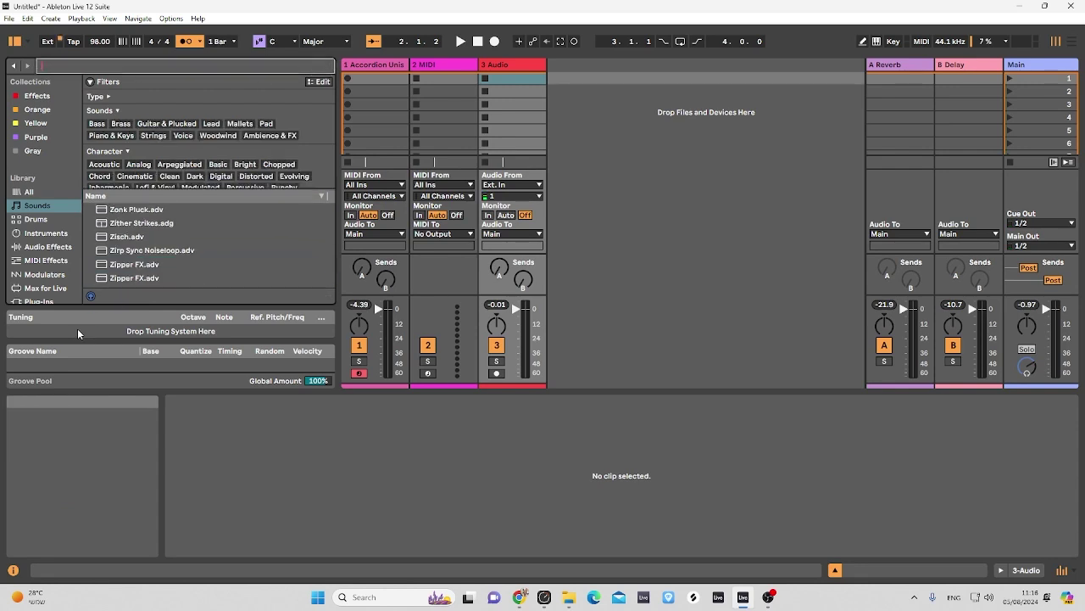
click(108, 96)
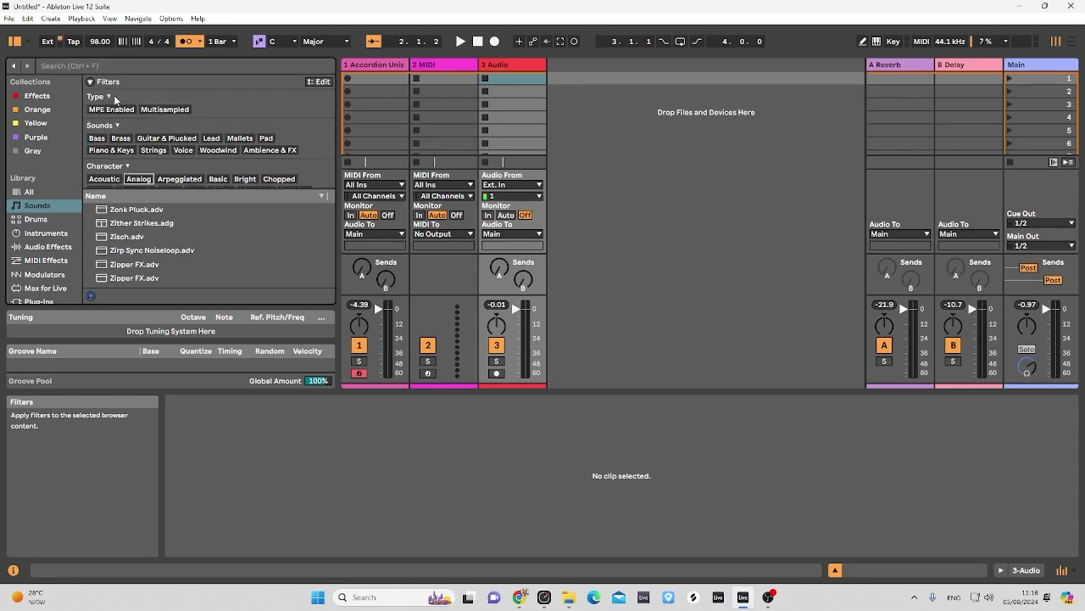
click(109, 97)
click(118, 110)
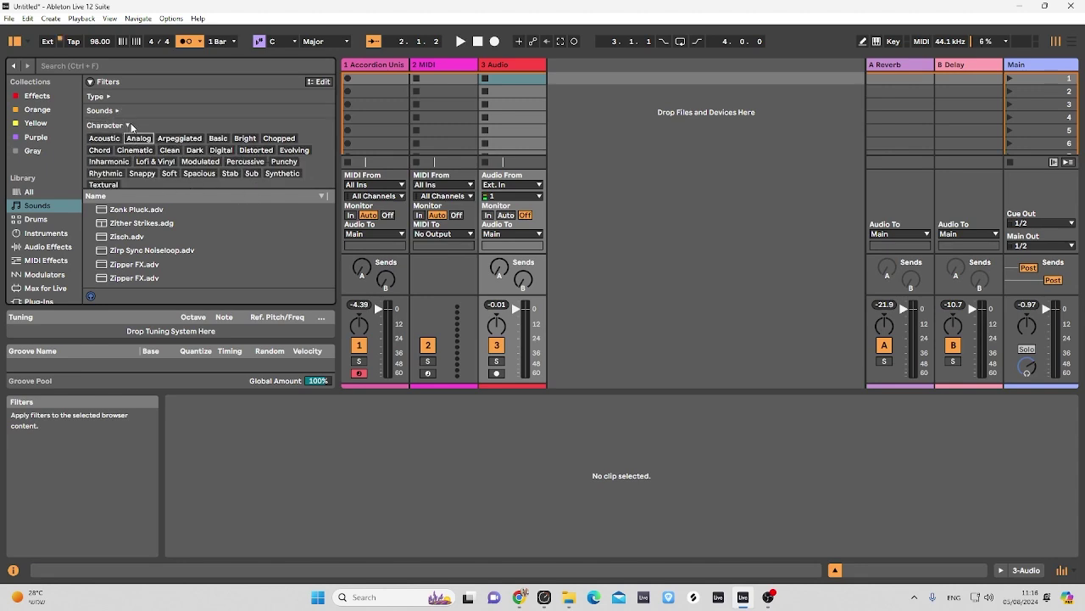
click(130, 126)
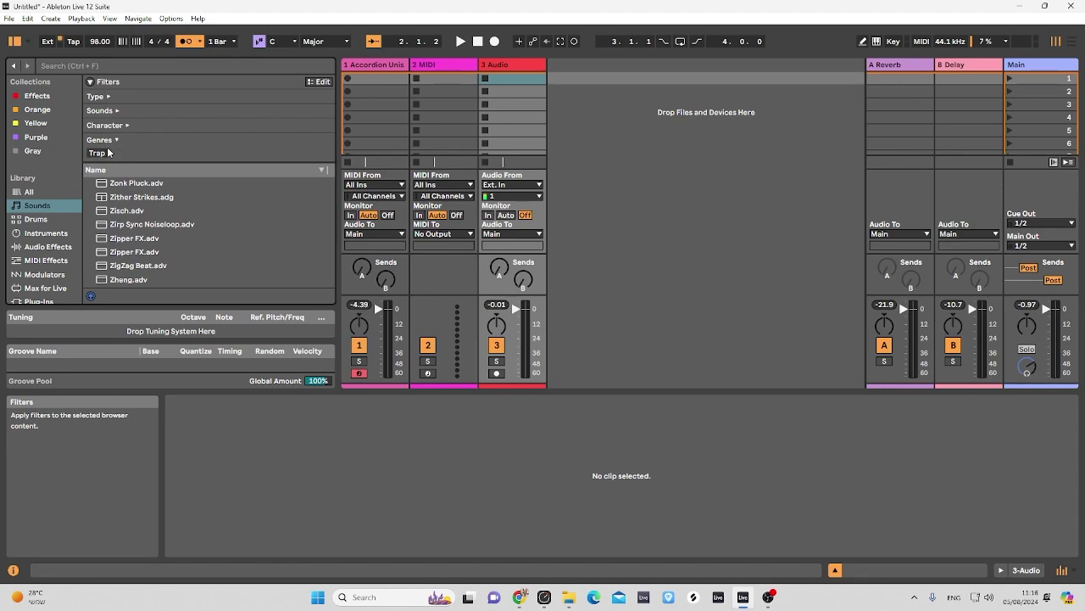
click(101, 153)
click(103, 156)
click(116, 141)
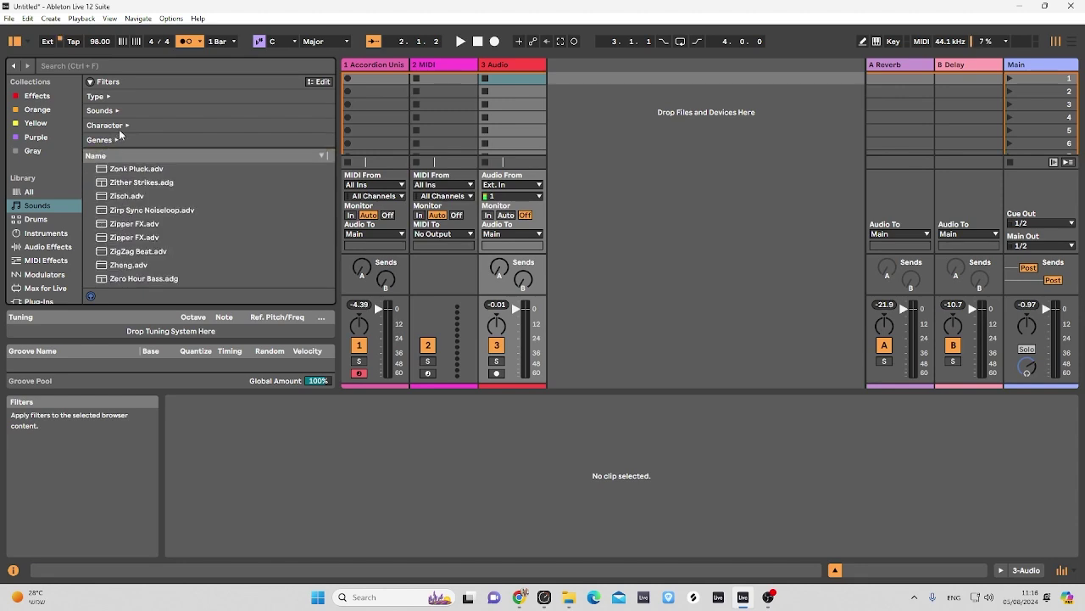
Search Sounds for "piano" and preview Tube Piano Bass, Upright Piano, Tremolo Synth Piano, Toy Piano and TransAm Piano.
click(113, 65)
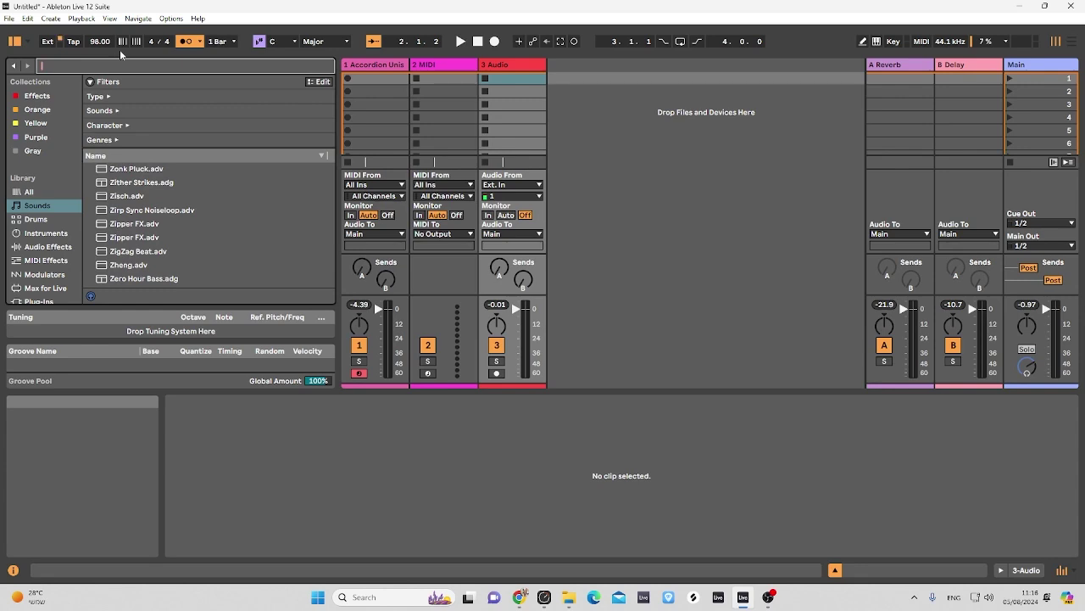
text(piano)
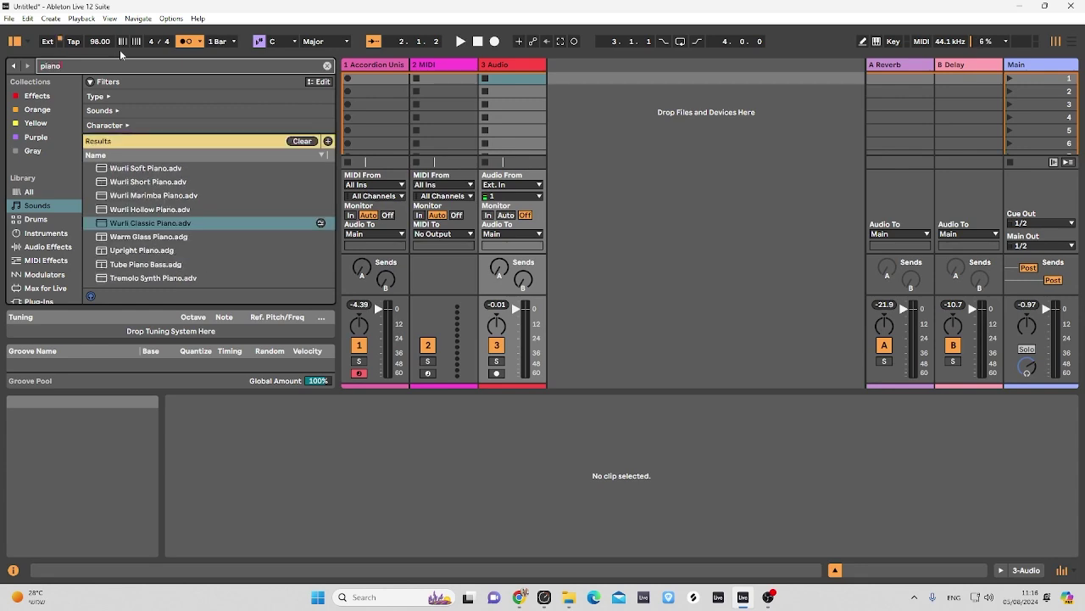
click(122, 264)
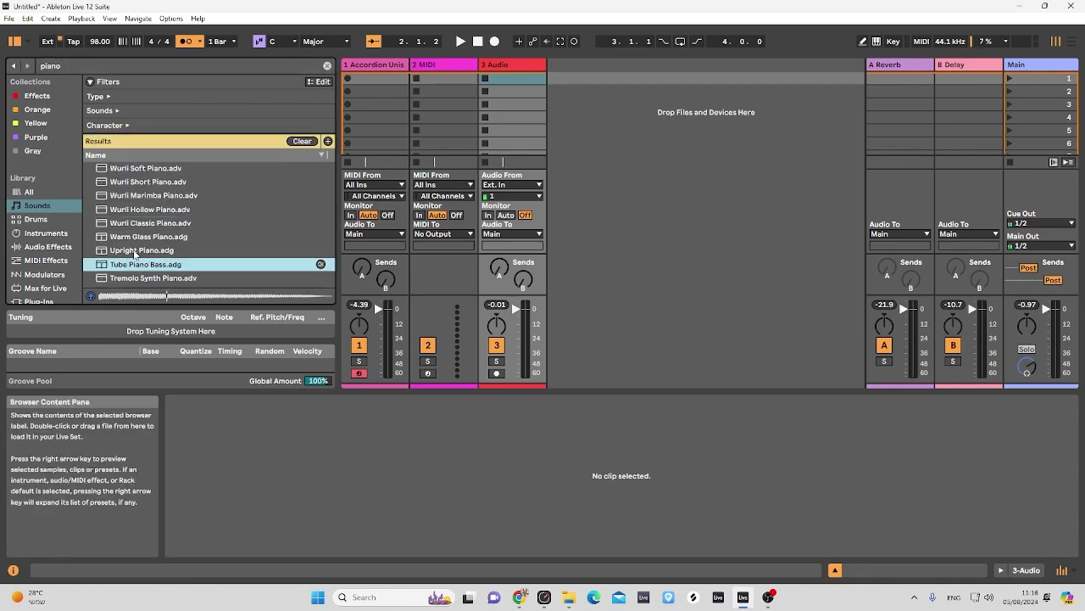
click(140, 251)
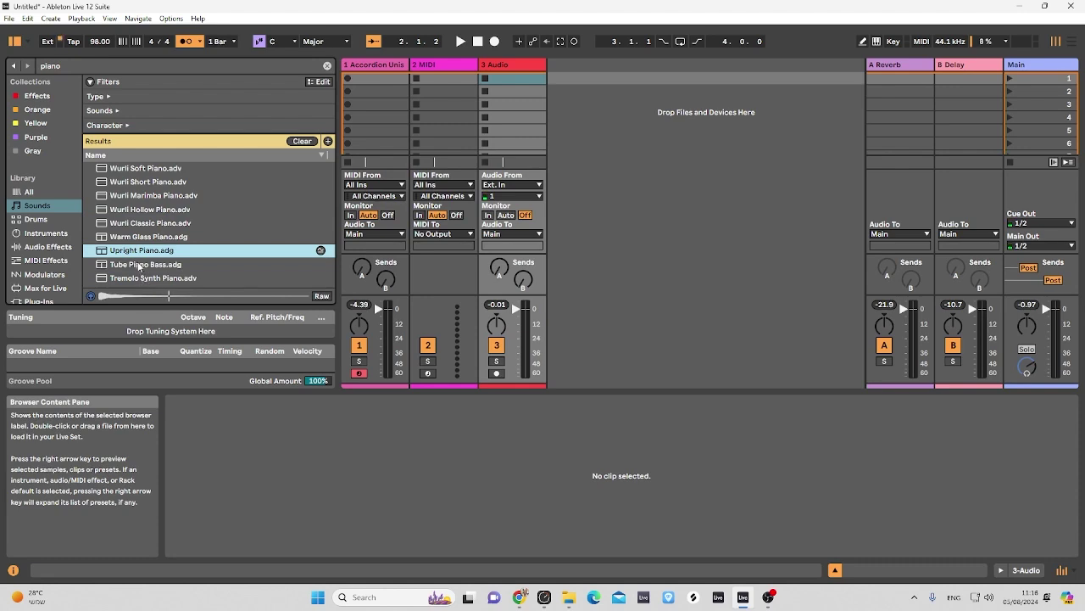
click(145, 278)
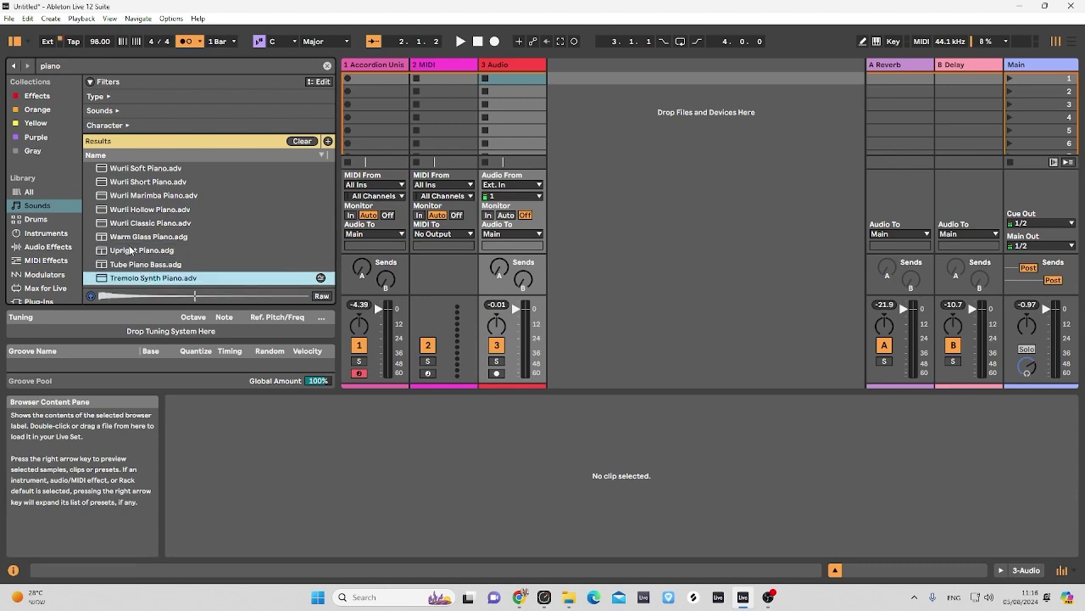
click(133, 250)
scroll(133, 254, down, 1)
click(134, 263)
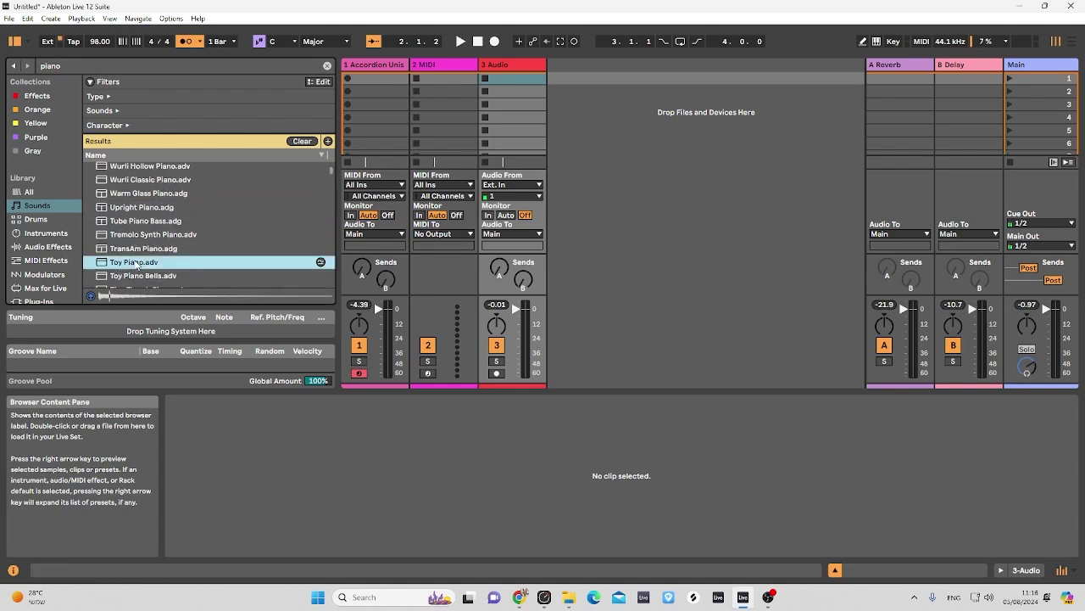
click(137, 249)
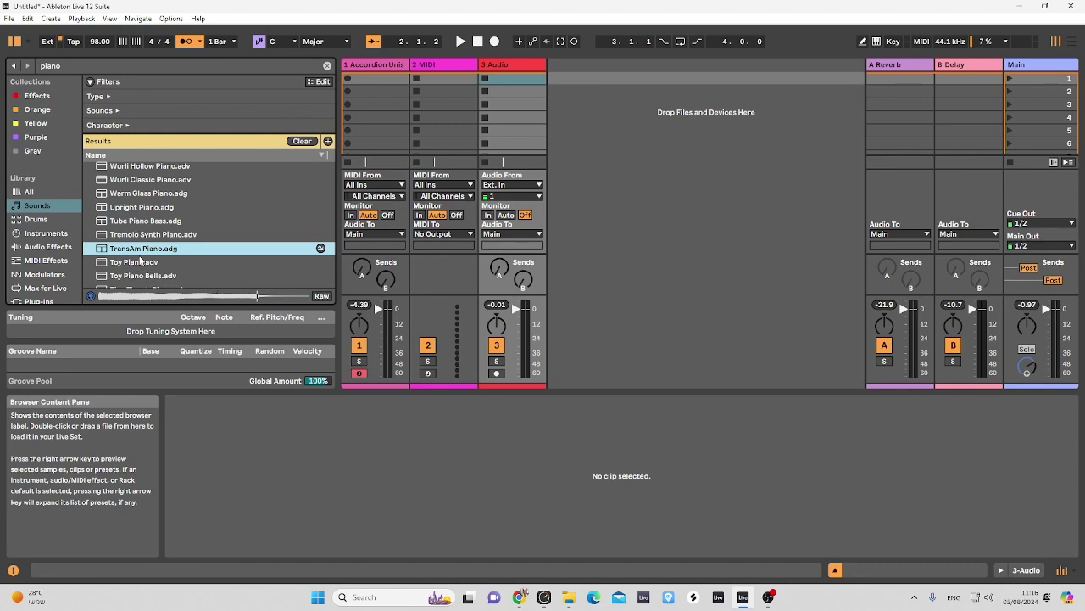
scroll(141, 248, up, 1)
Sort the results by name in ascending order, preview Broken Piano (Multisampled), and restore the descending order.
click(122, 157)
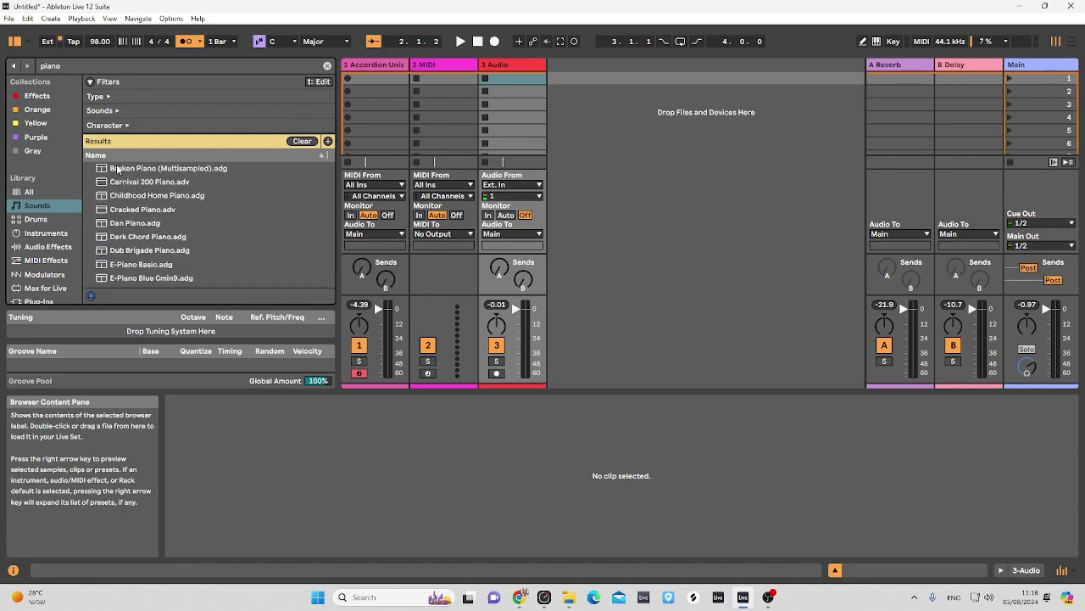
click(125, 171)
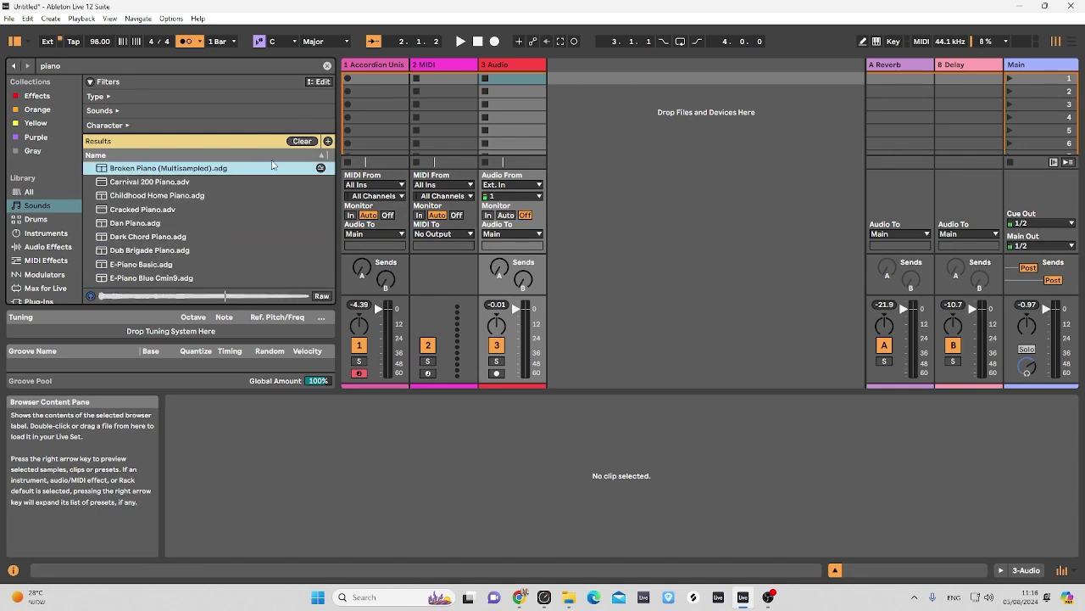
click(318, 156)
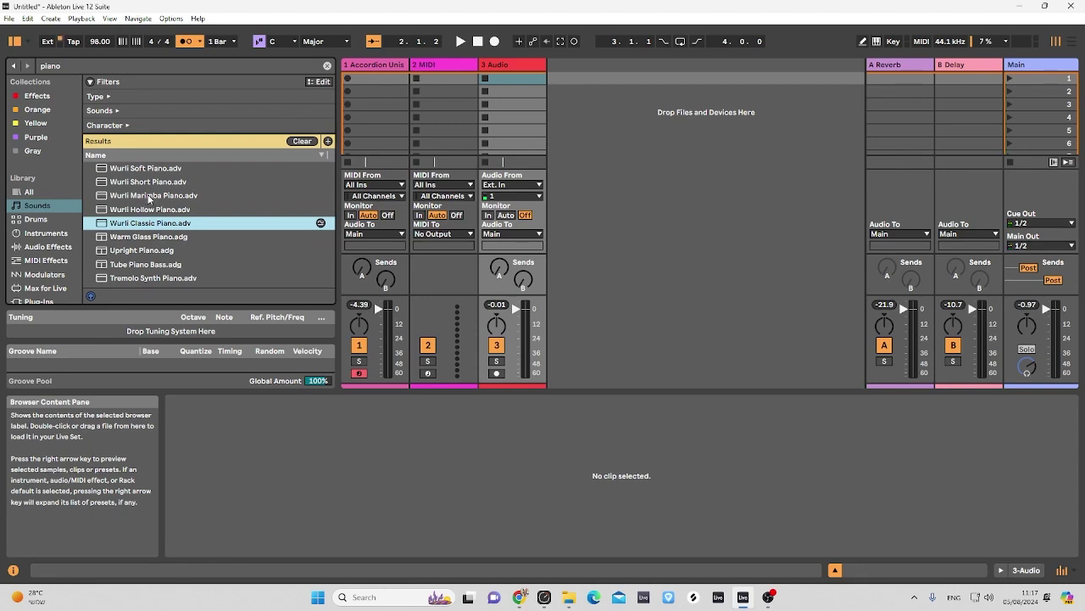
Compare the Wurli Soft, Short and Marimba Piano presets and load Wurli Short Piano onto the first MIDI track.
click(150, 173)
click(149, 182)
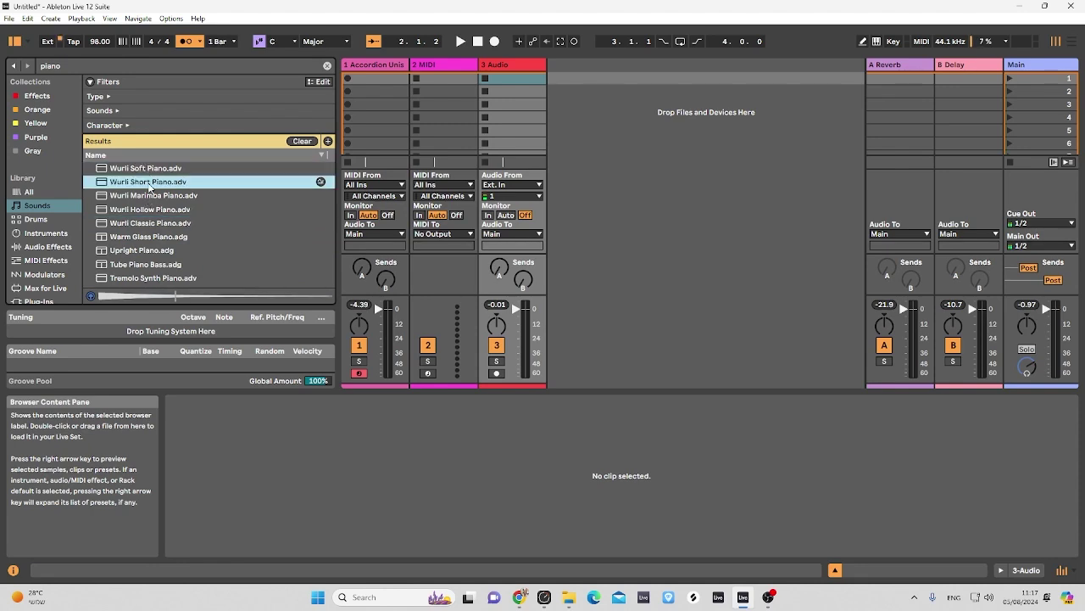
click(152, 197)
click(148, 172)
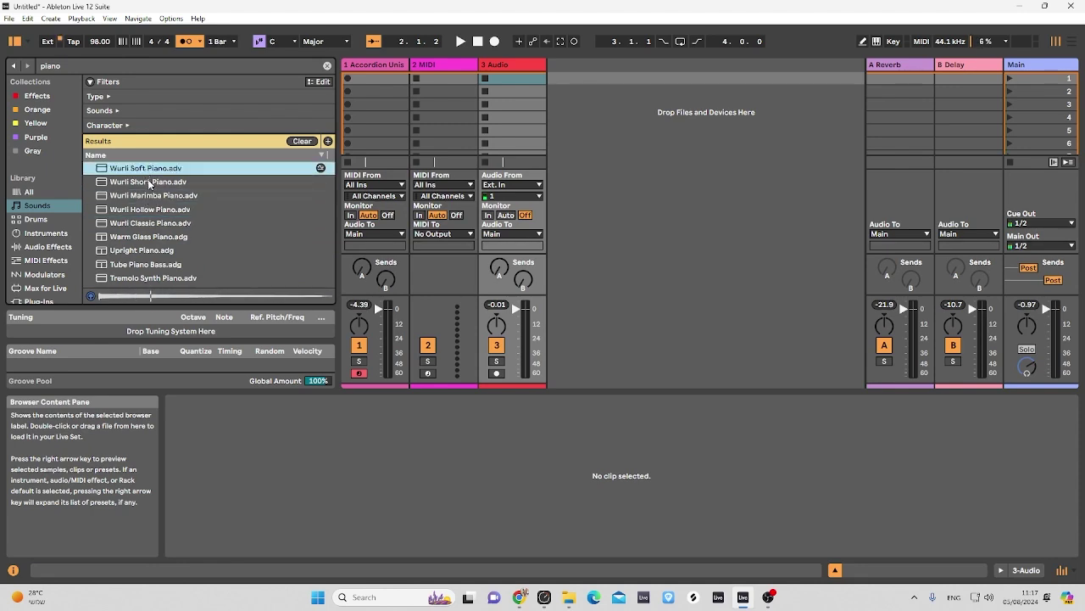
click(148, 182)
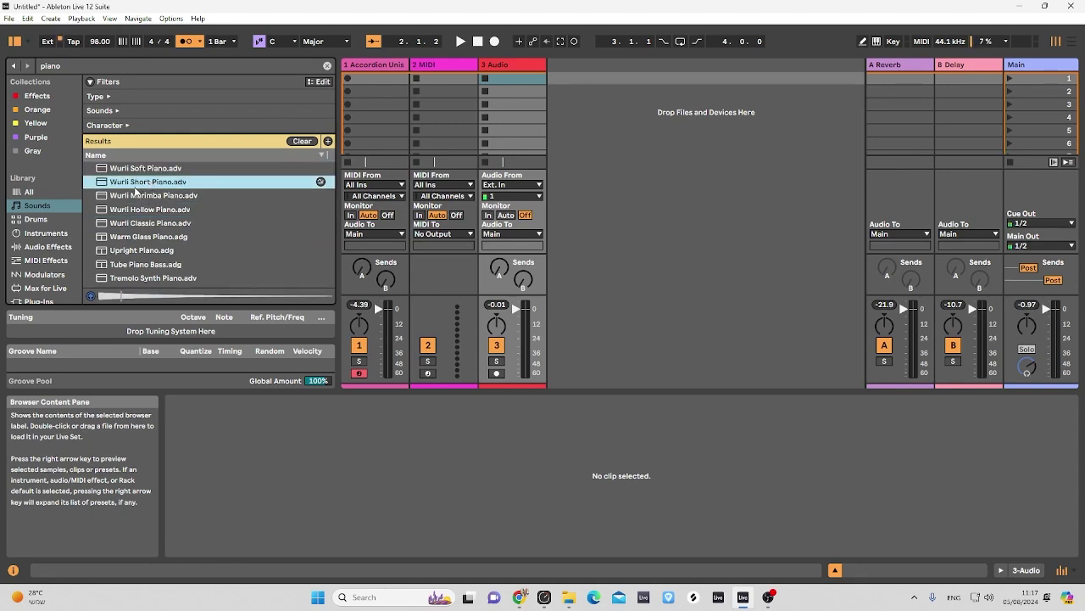
click(384, 68)
key(Return)
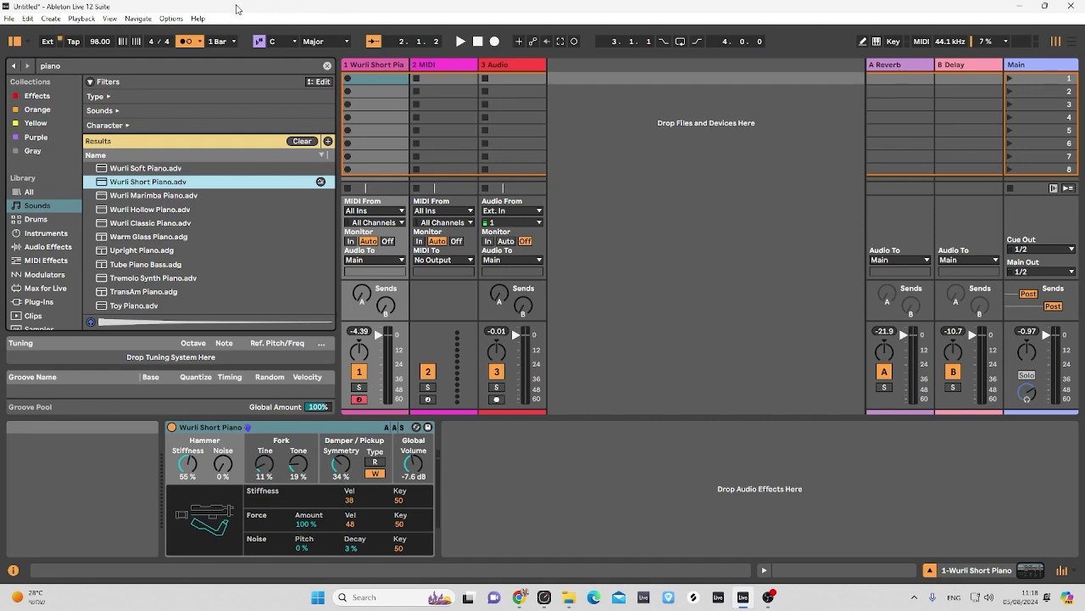
Tap in a song tempo of about 81 BPM.
click(76, 42)
click(77, 42)
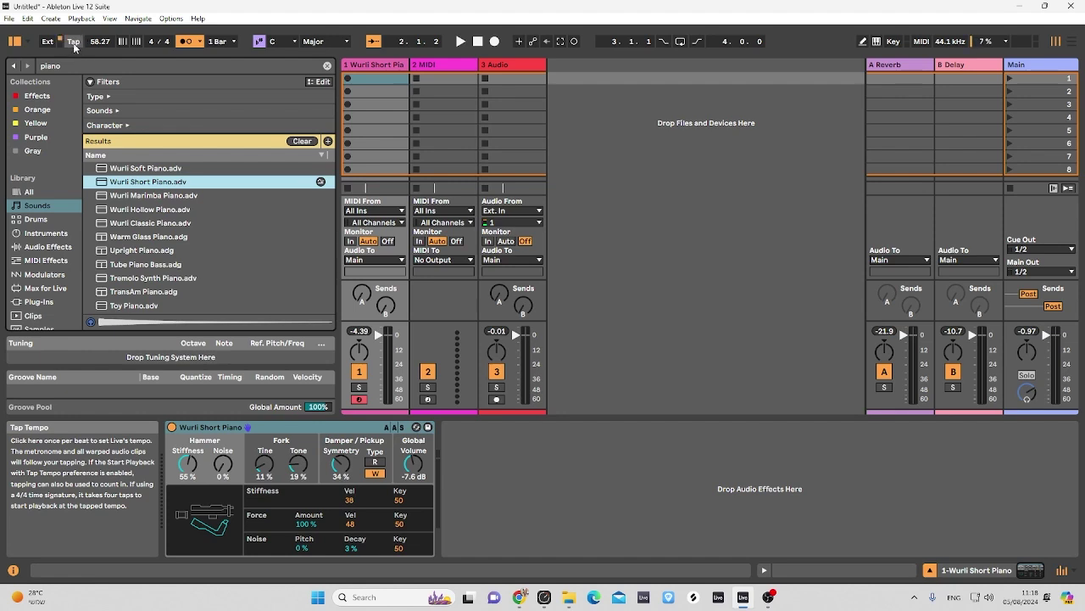
click(74, 47)
click(74, 46)
click(75, 46)
click(75, 46)
click(74, 46)
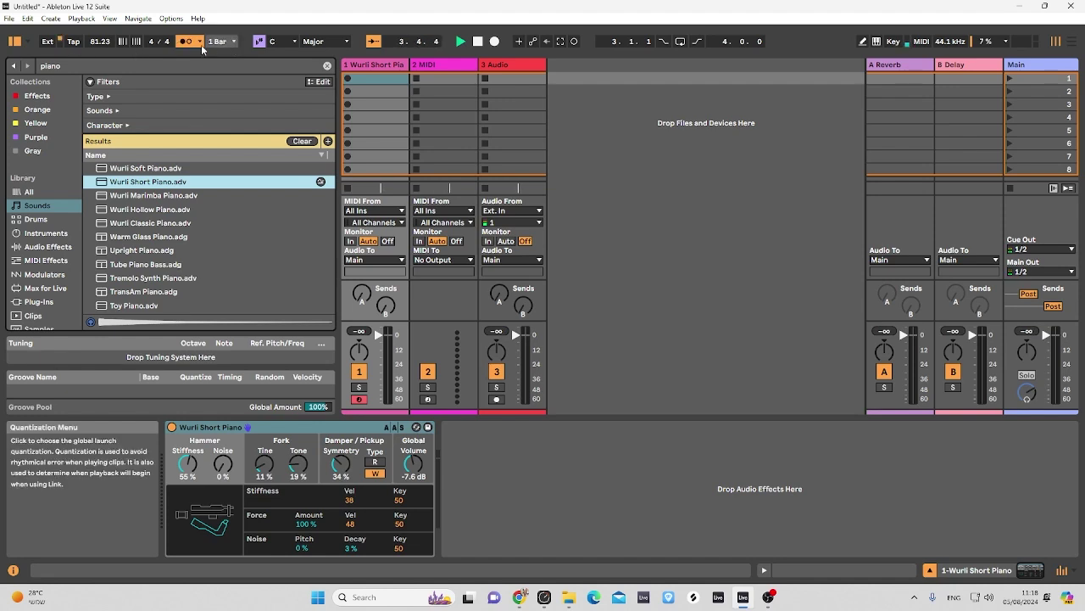
Set the song tempo to 80 BPM and turn the metronome on.
click(95, 46)
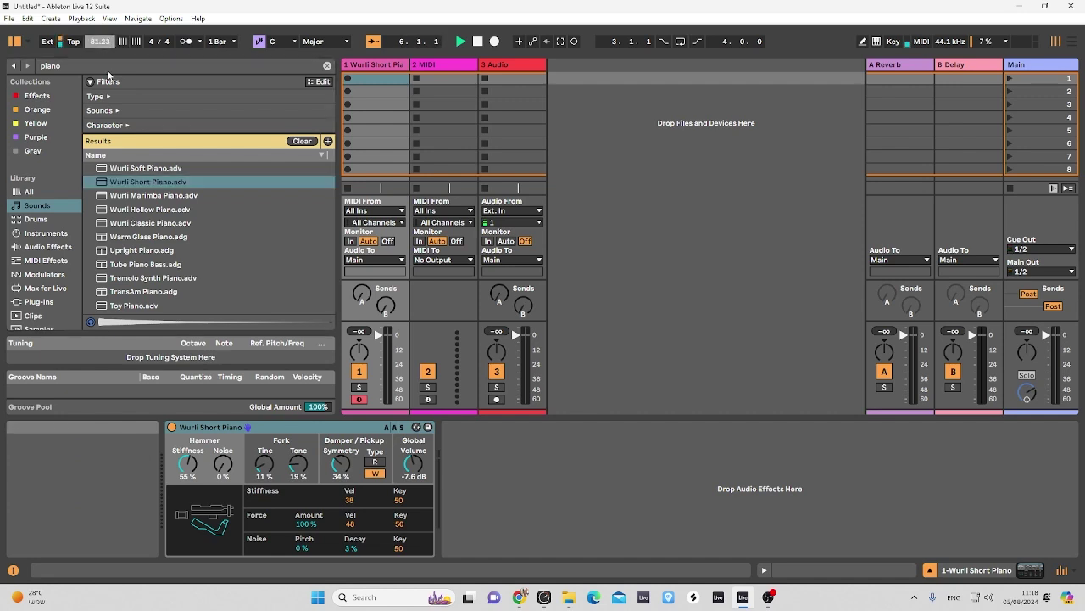
text(82)
key(BackSpace)
text(0)
key(Return)
click(195, 42)
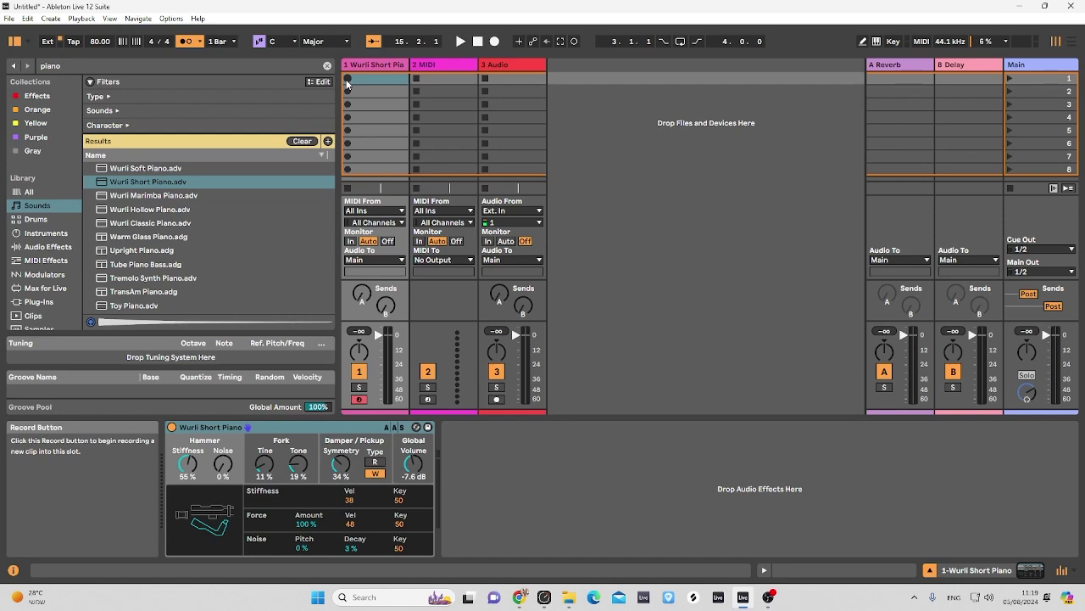
Choose a metronome count-in and record a piano clip of about 11 bars into the first slot of track 1.
click(199, 41)
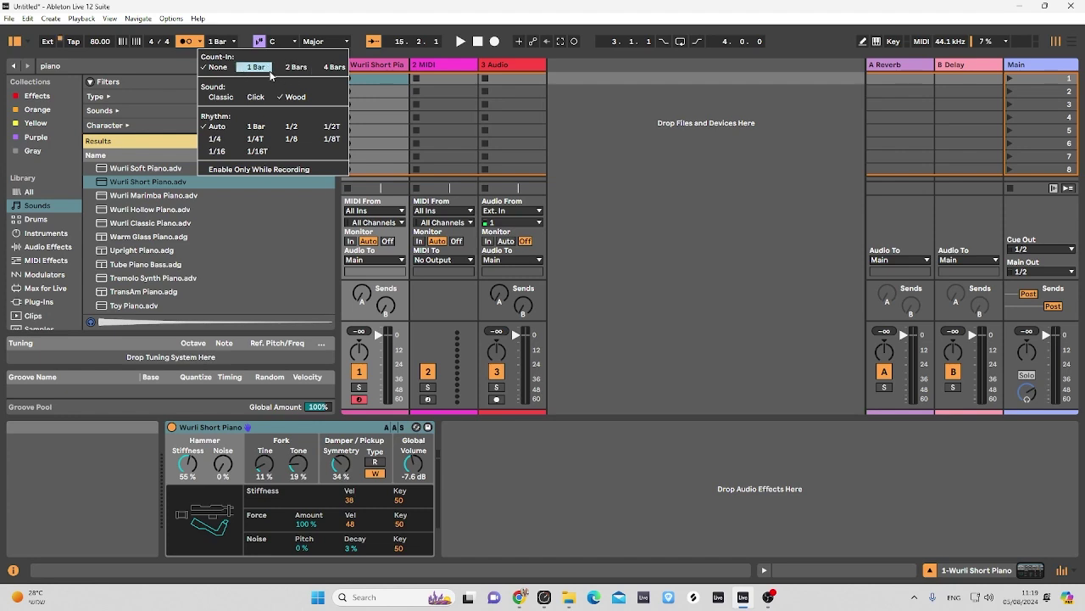
click(282, 71)
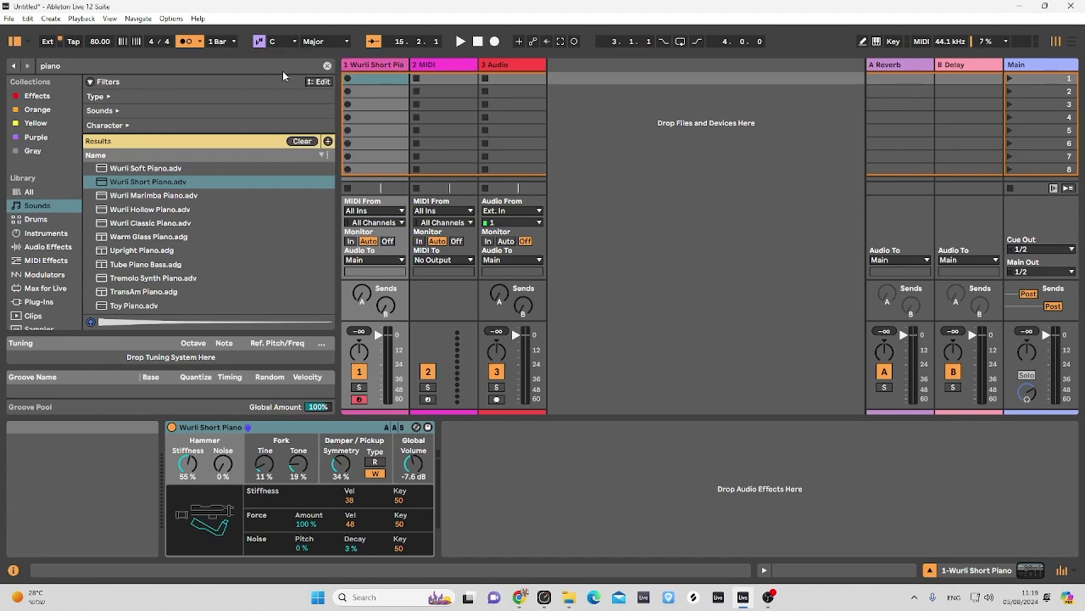
click(347, 79)
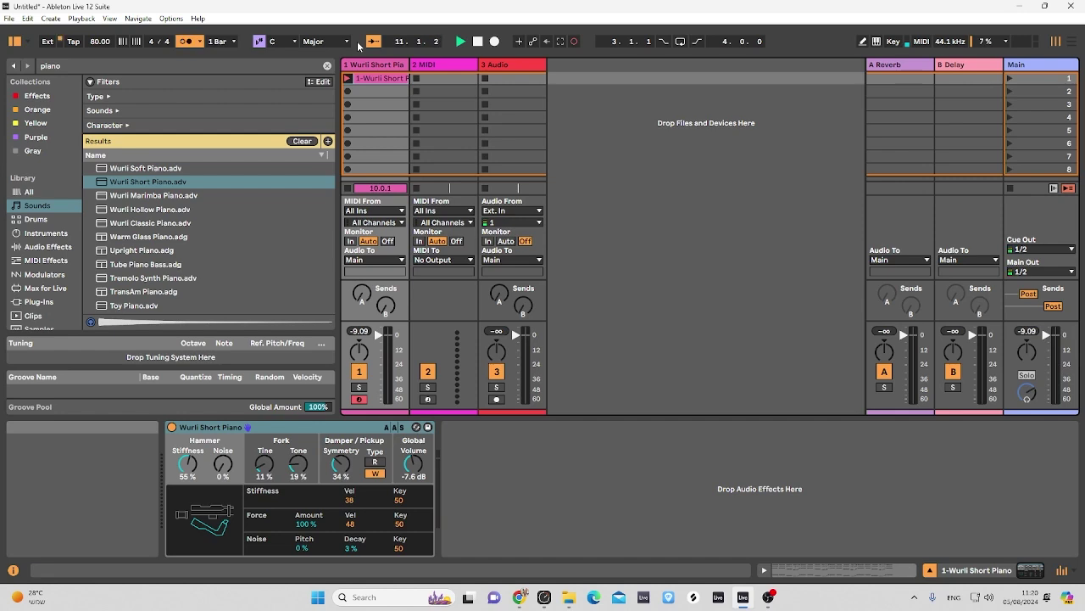
key(shift+F9)
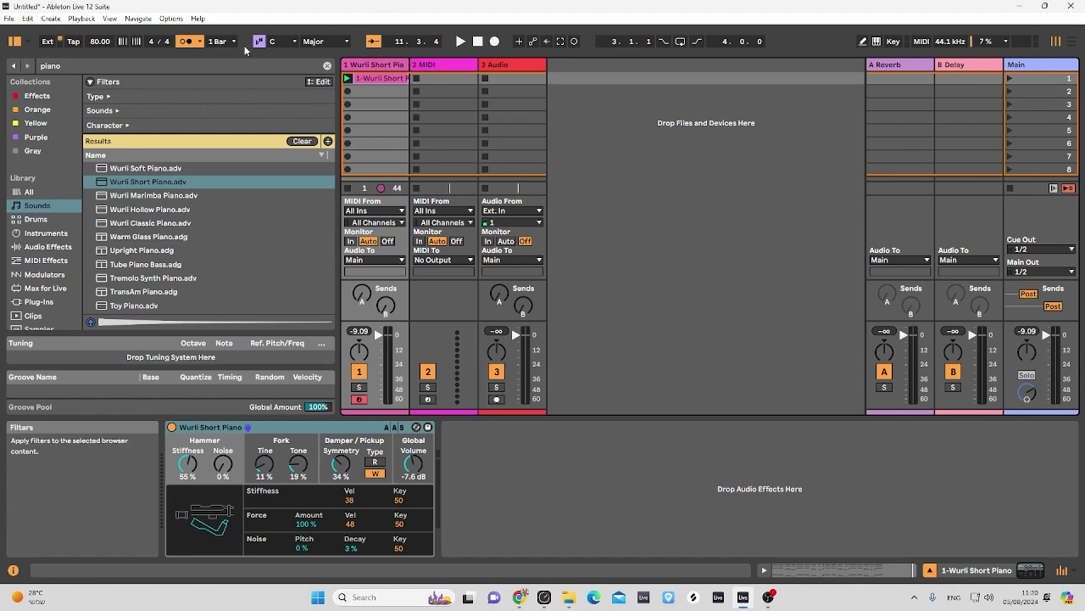
Open the recorded piano clip and shorten its loop to 8 bars, ending at bar 9.
click(383, 78)
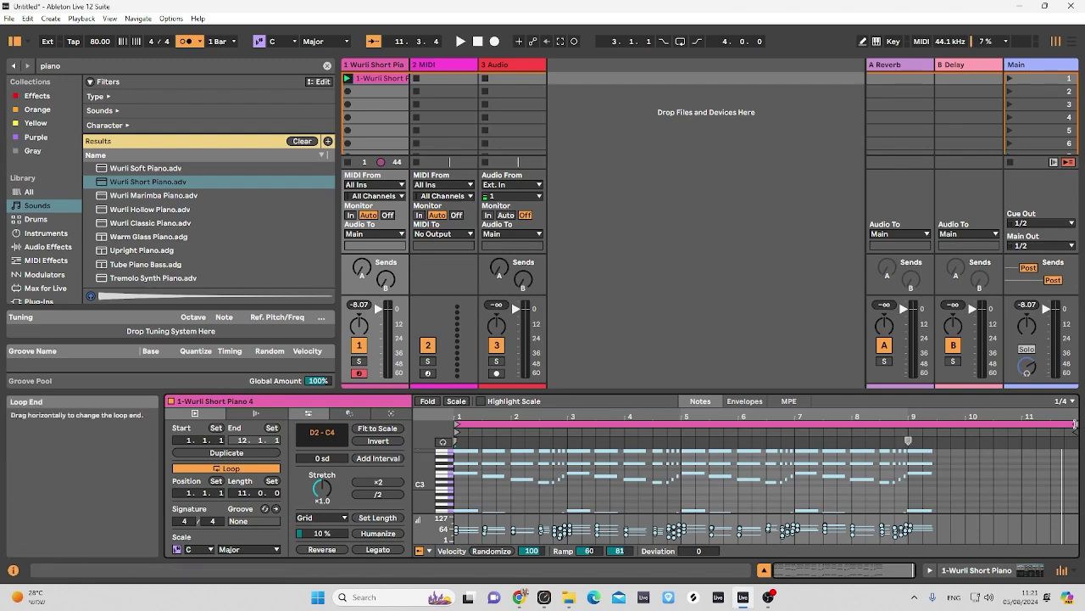
drag(1077, 424, 907, 424)
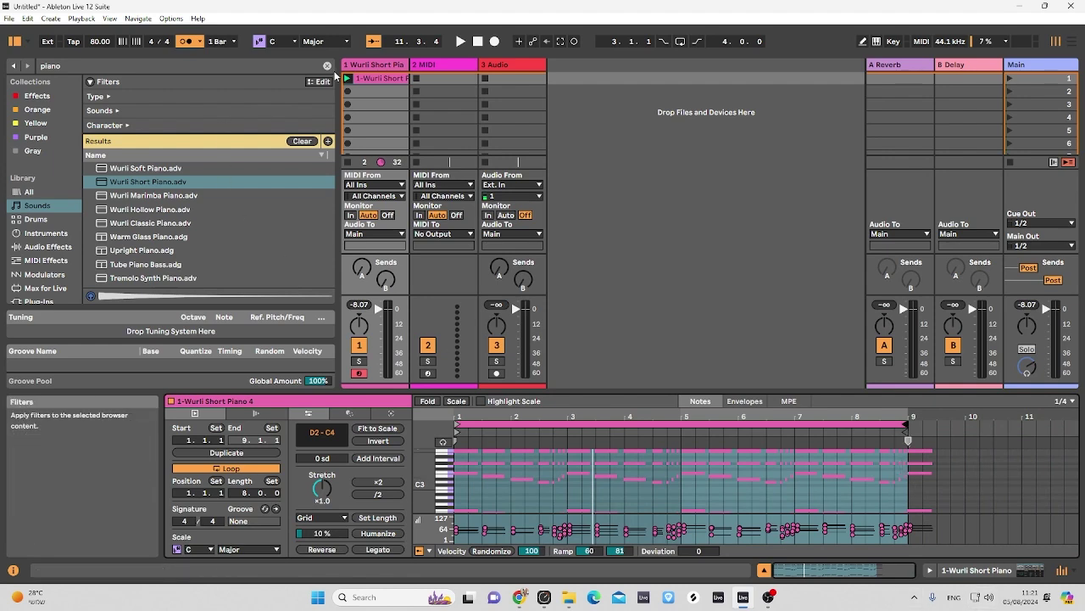
Play the piano clip and delete the leftover notes that run past the loop end at bar 9.
key(space)
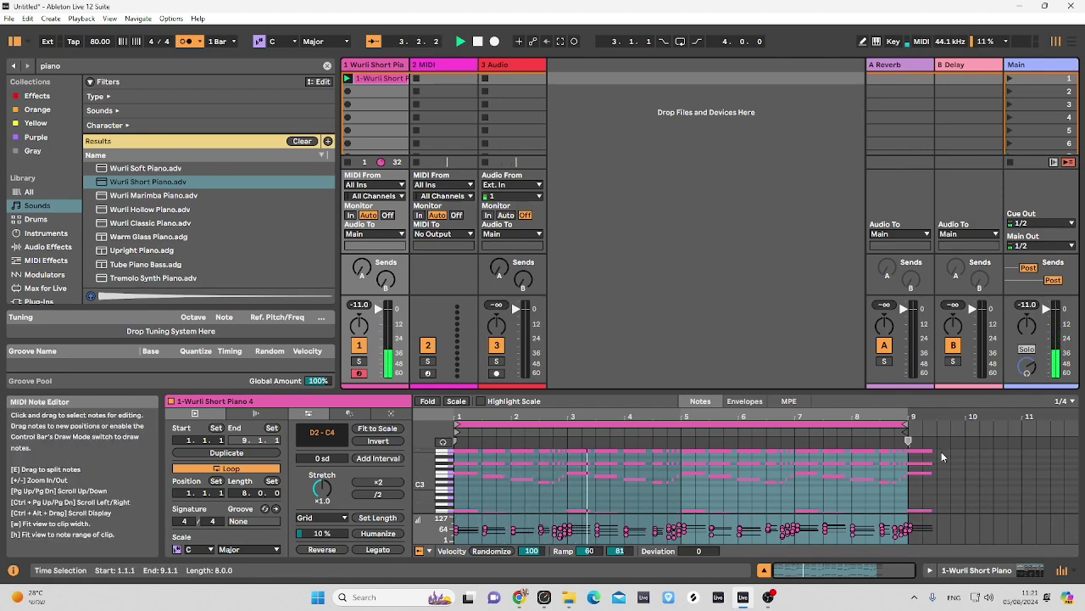
drag(943, 450, 912, 514)
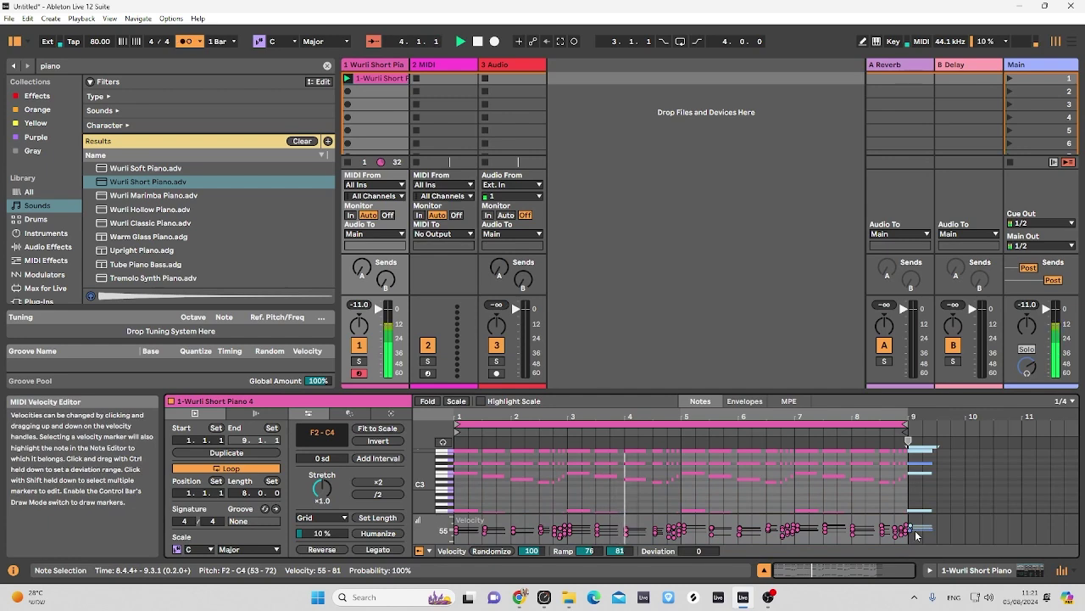
key(Delete)
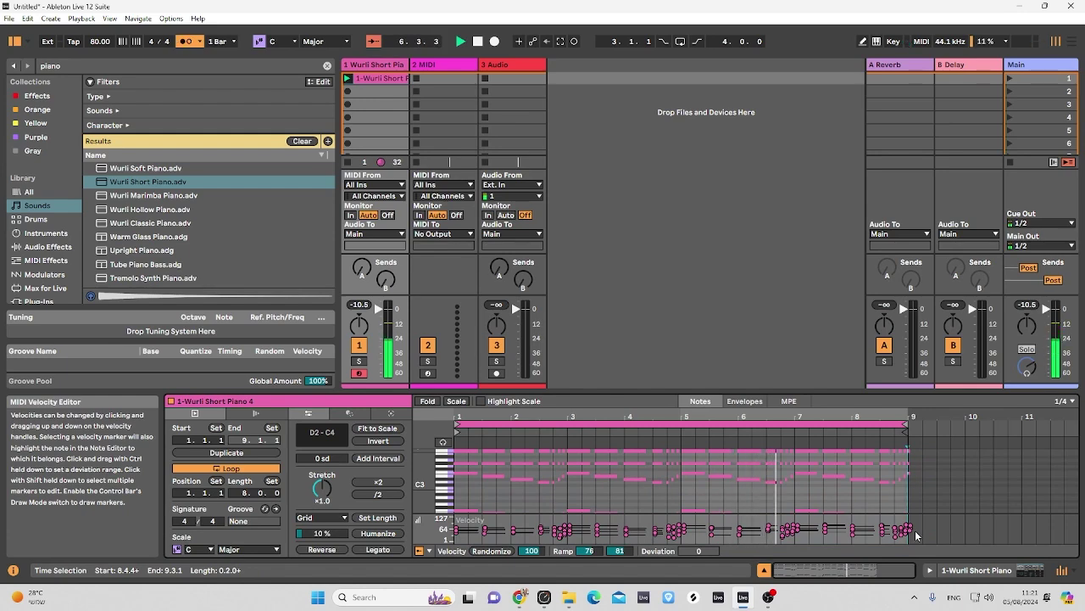
Select all notes in the piano clip and adjust their velocities together.
click(685, 472)
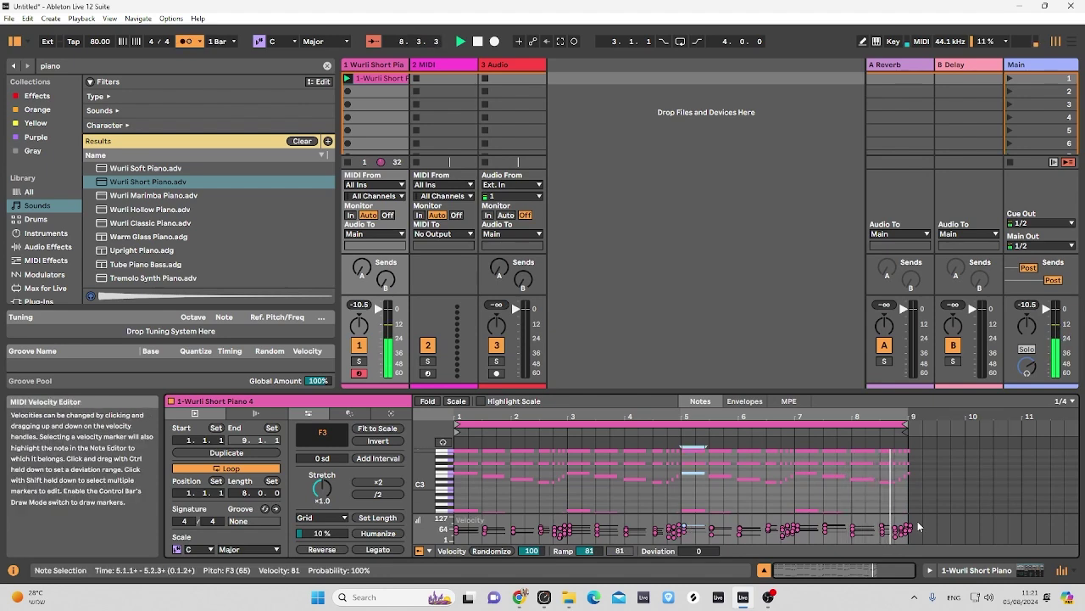
drag(940, 521, 429, 530)
mouse_move(557, 537)
mouse_down()
mouse_move(558, 518)
mouse_move(557, 530)
mouse_up()
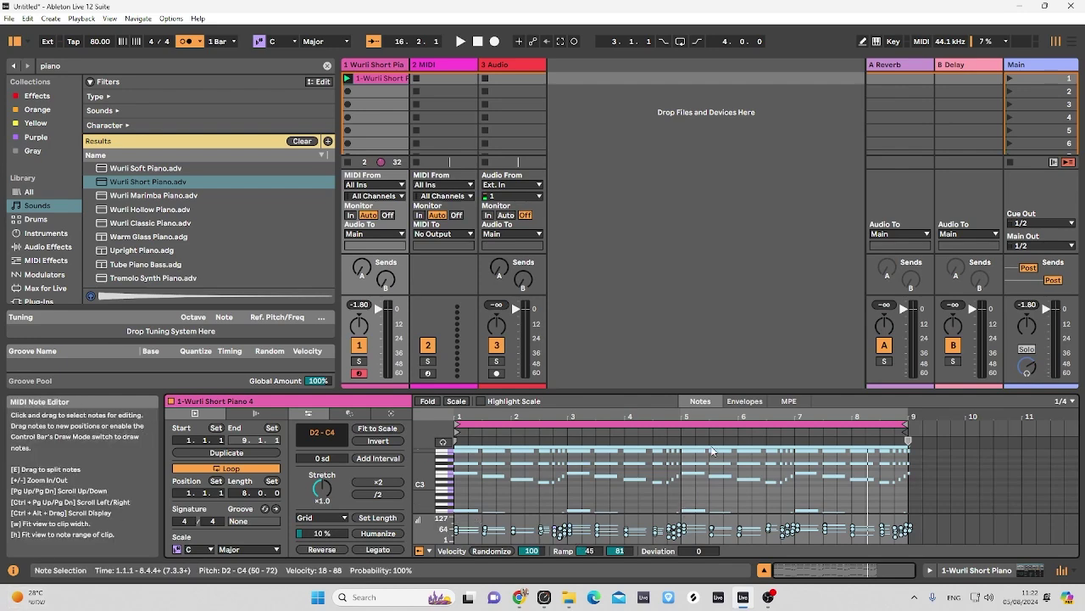
drag(738, 416, 731, 507)
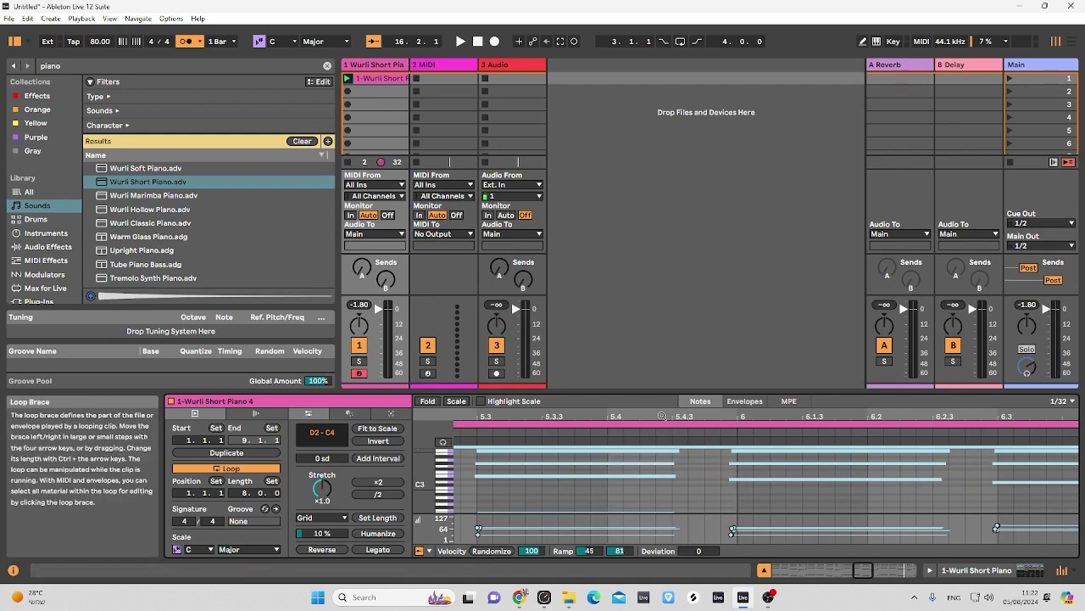
key(w)
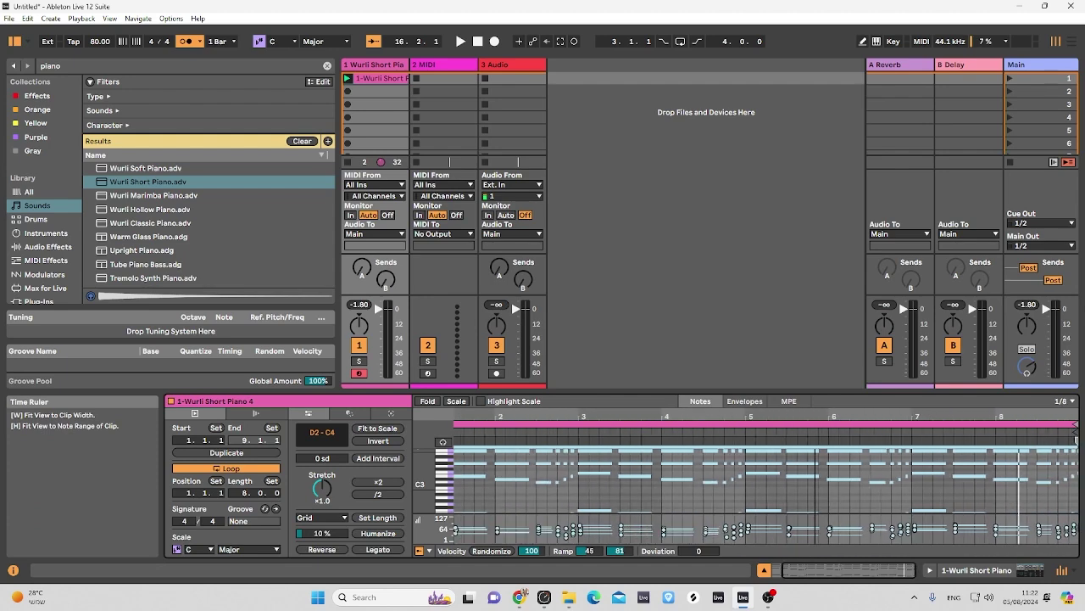
key(w)
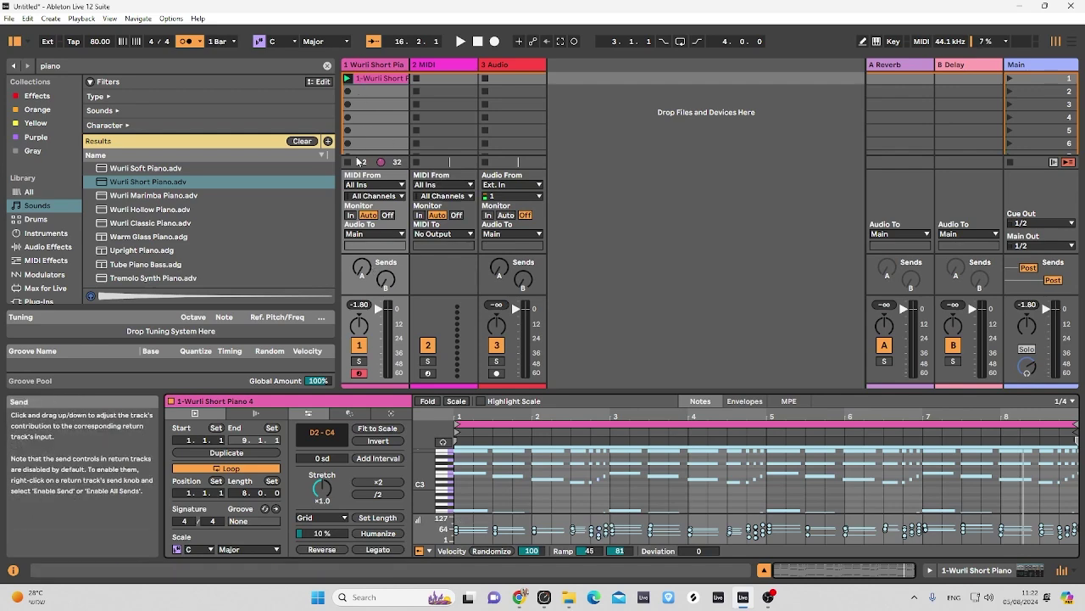
Record a second 8-bar piano clip into the second slot of track 1 and loop it when recording ends.
click(439, 63)
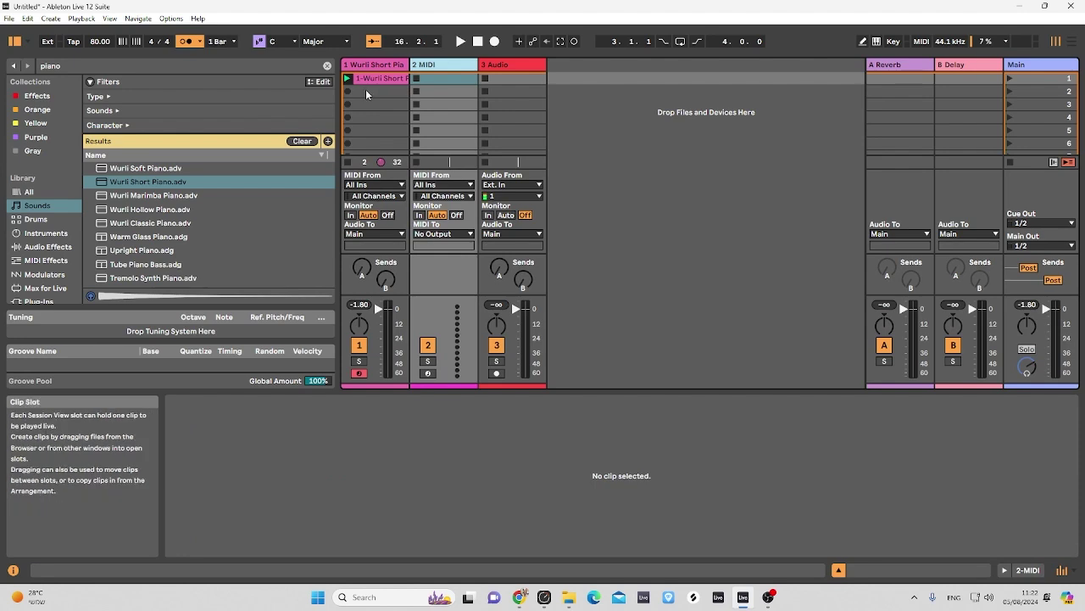
click(365, 89)
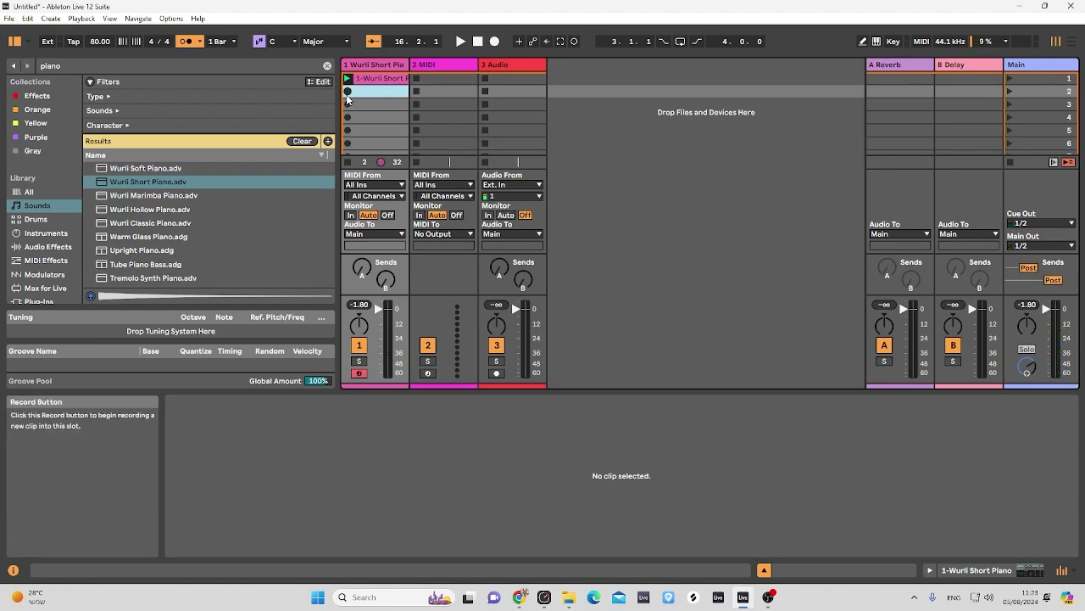
click(347, 94)
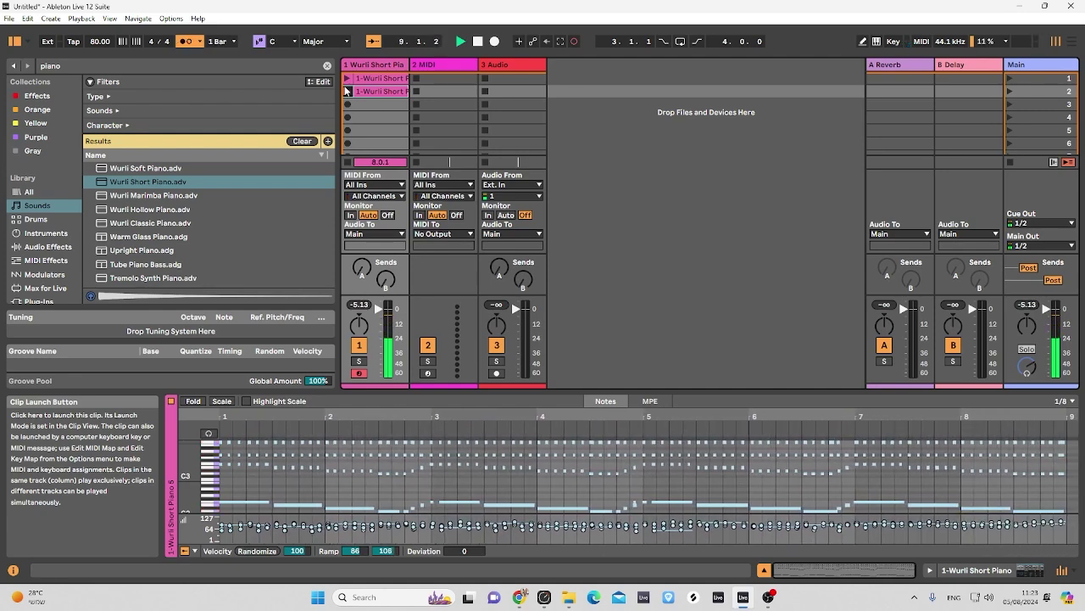
click(346, 90)
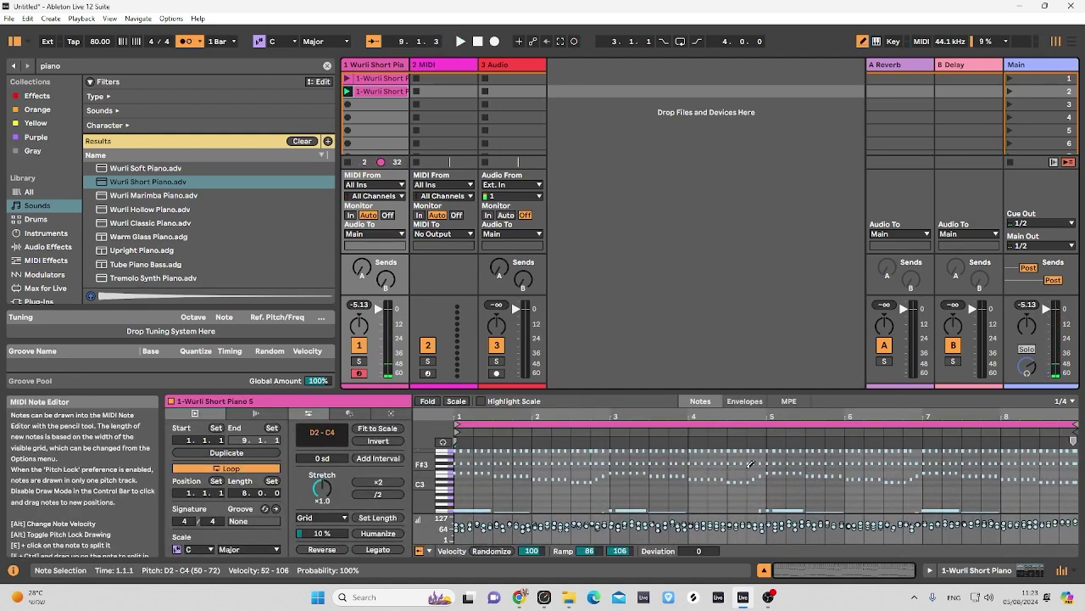
Loop and play only the two bars from bar 3 to bar 5 of the new clip, and turn Draw Mode off.
click(1074, 421)
drag(1075, 422, 688, 422)
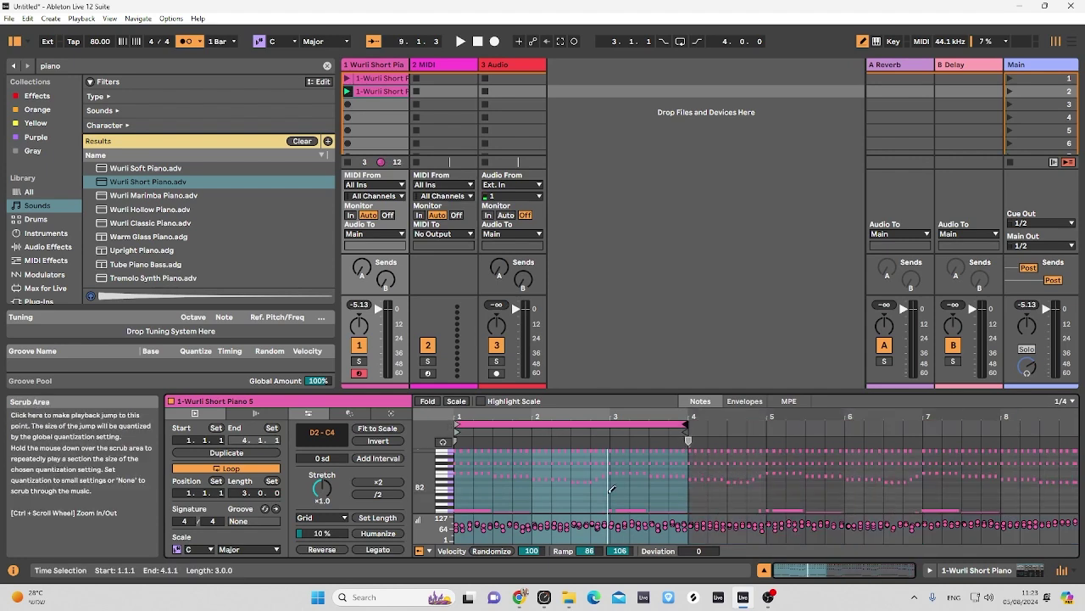
drag(686, 421, 766, 421)
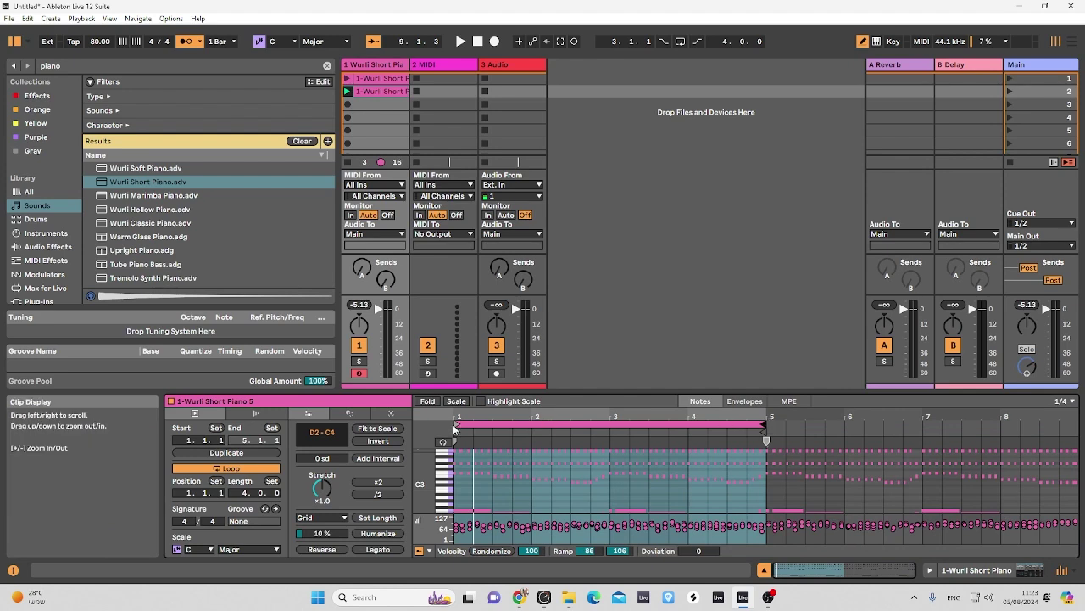
drag(456, 429, 610, 437)
key(space)
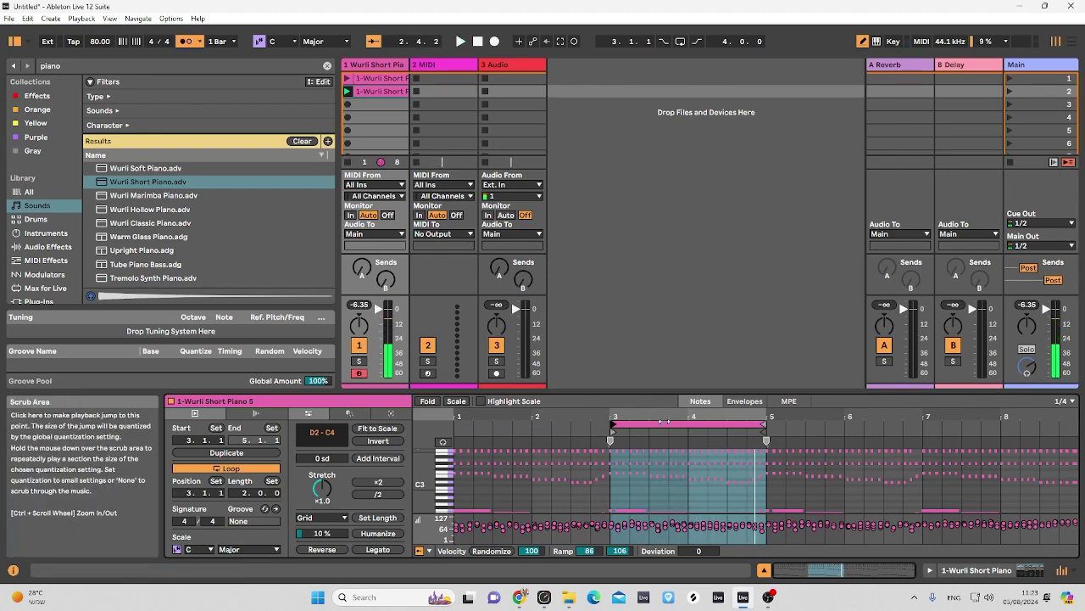
key(w)
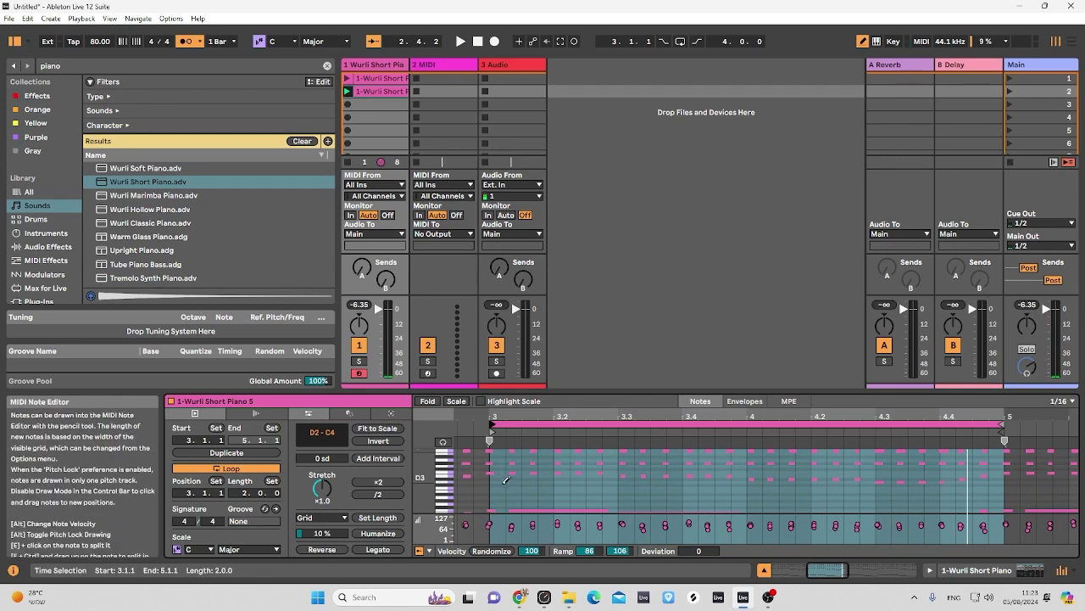
key(b)
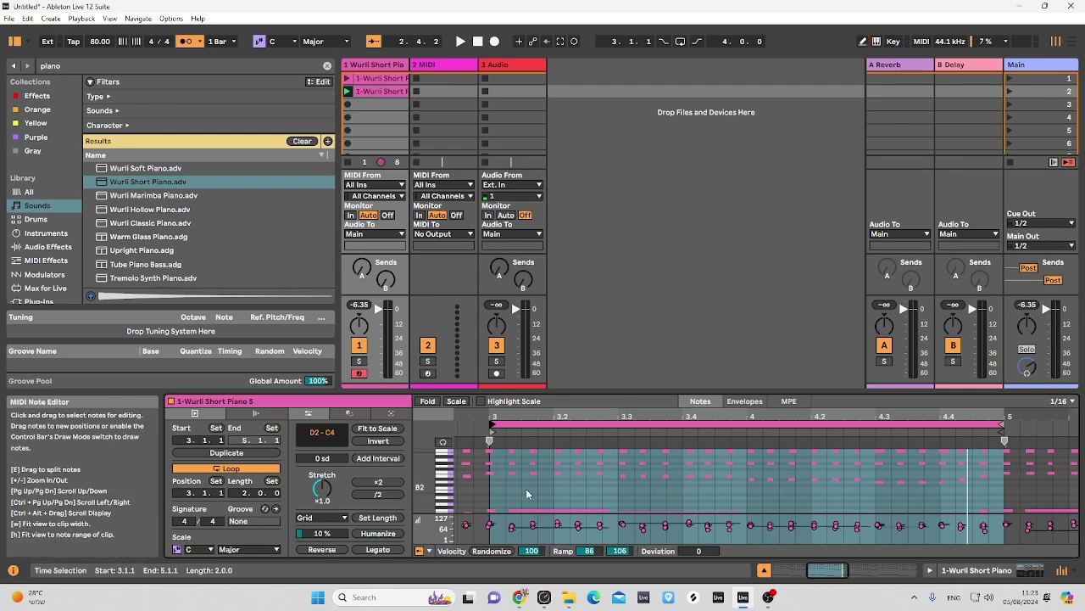
Try drawing a C3 note at beat 3.2 of the clip in Draw Mode.
key(ctrl+a)
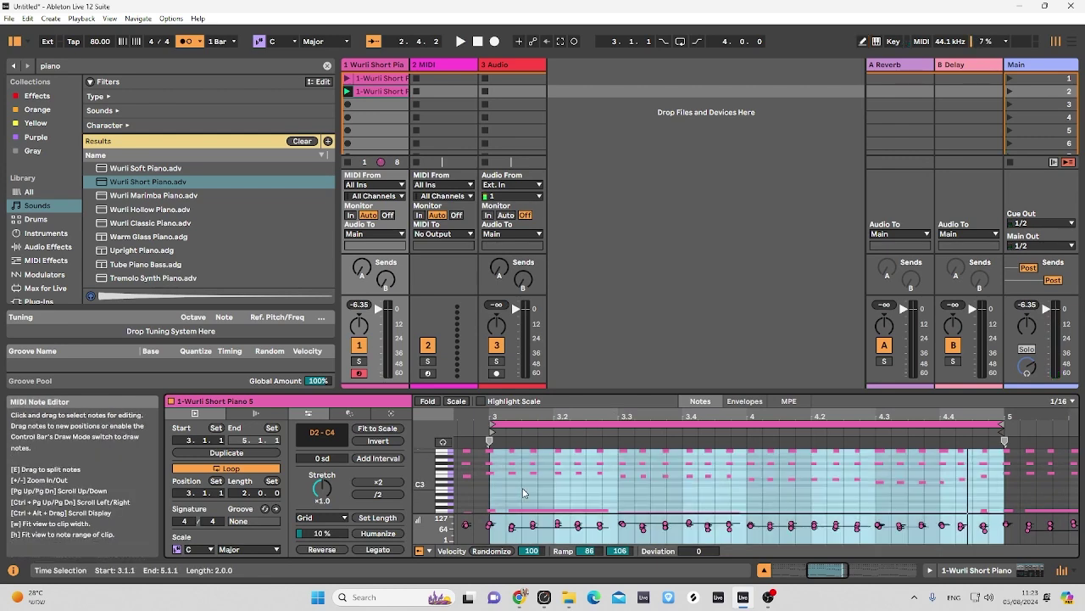
key(b)
click(567, 483)
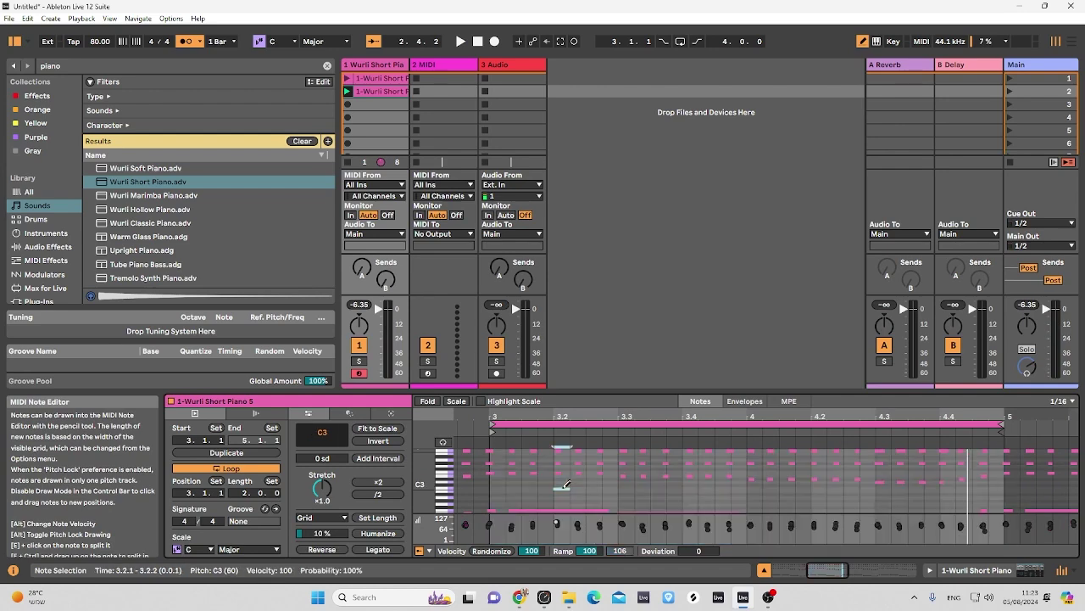
key(b)
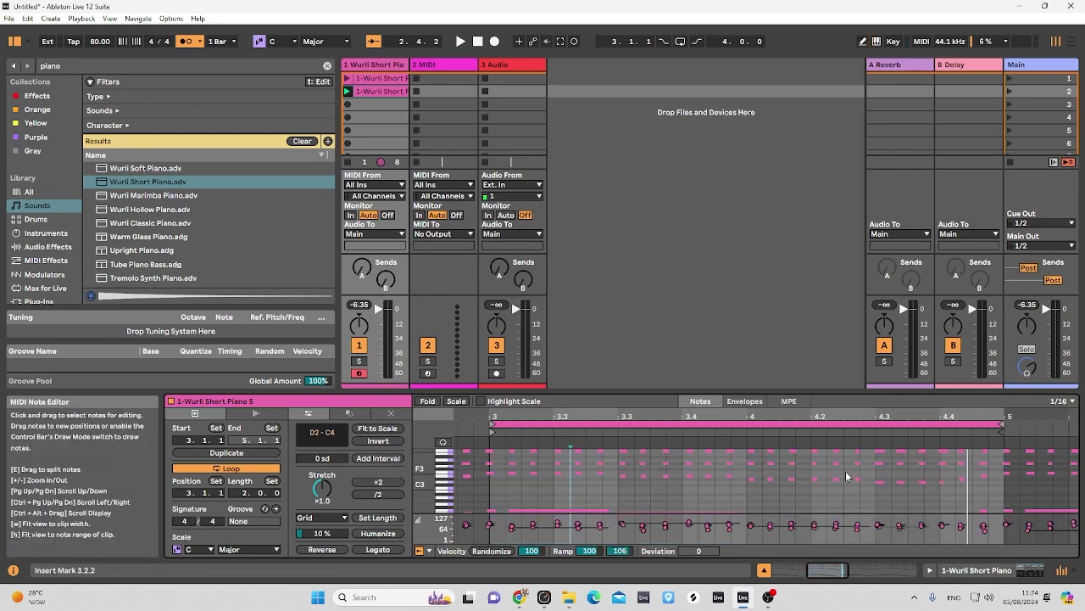
Select all notes in the clip and apply the Quantize transformation with a 1/16 grid to the note starts.
key(ctrl+a)
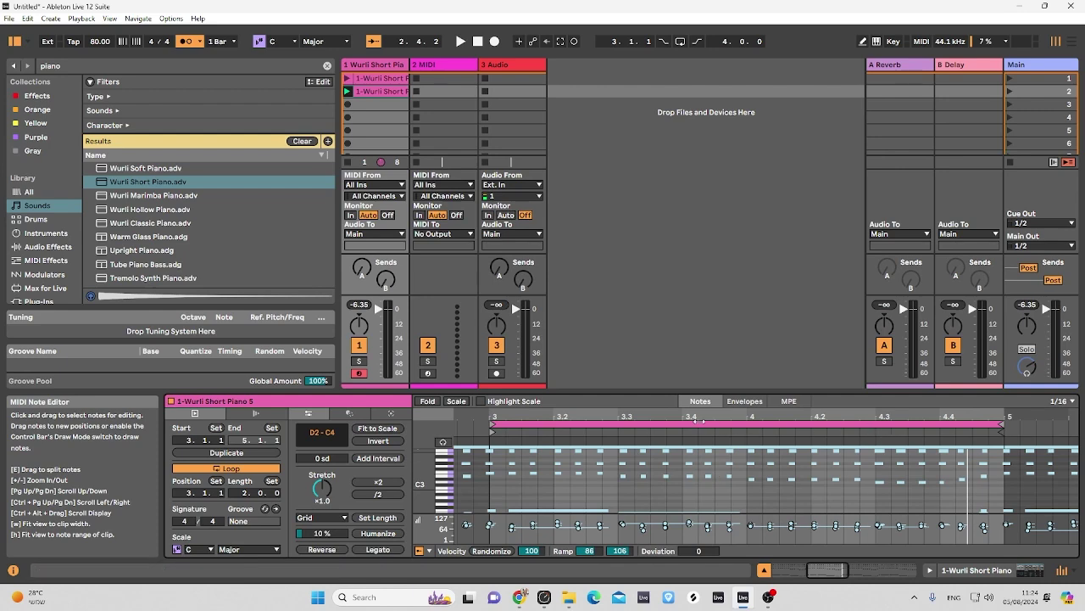
drag(660, 418, 659, 386)
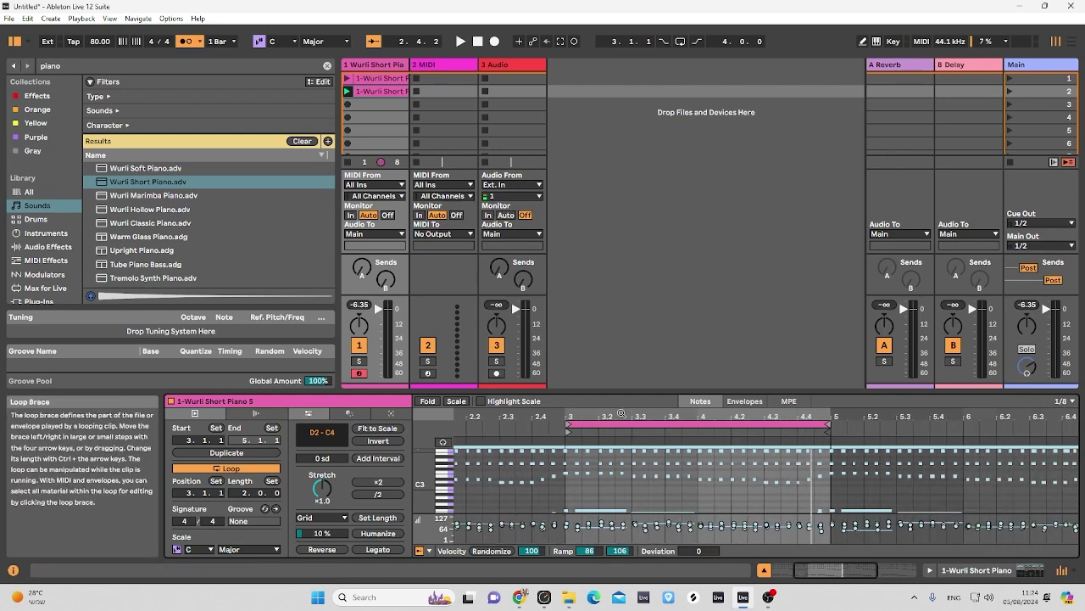
drag(622, 414, 622, 433)
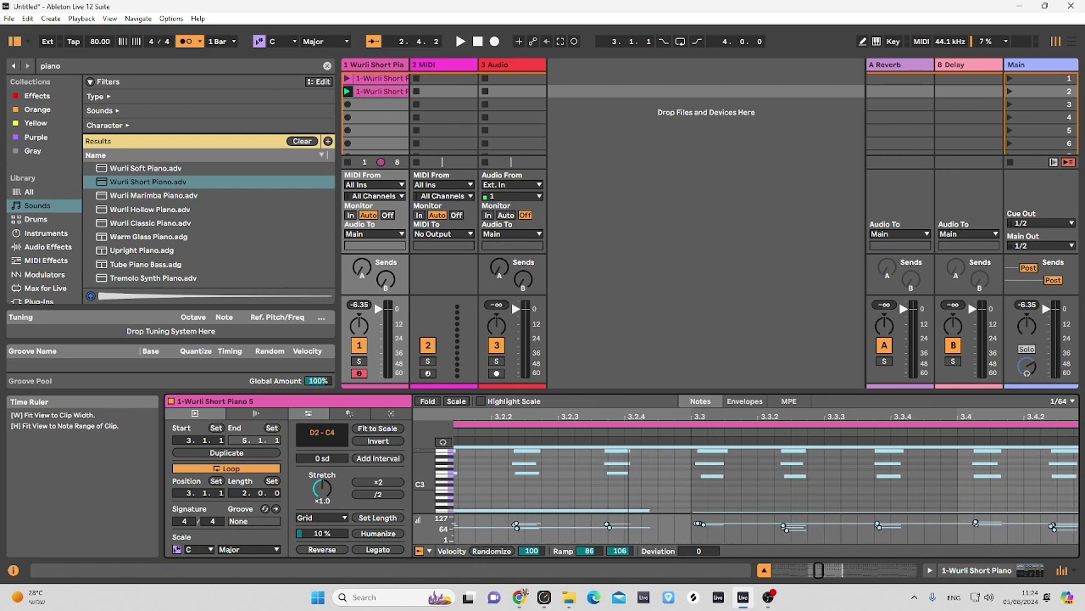
drag(763, 415, 714, 401)
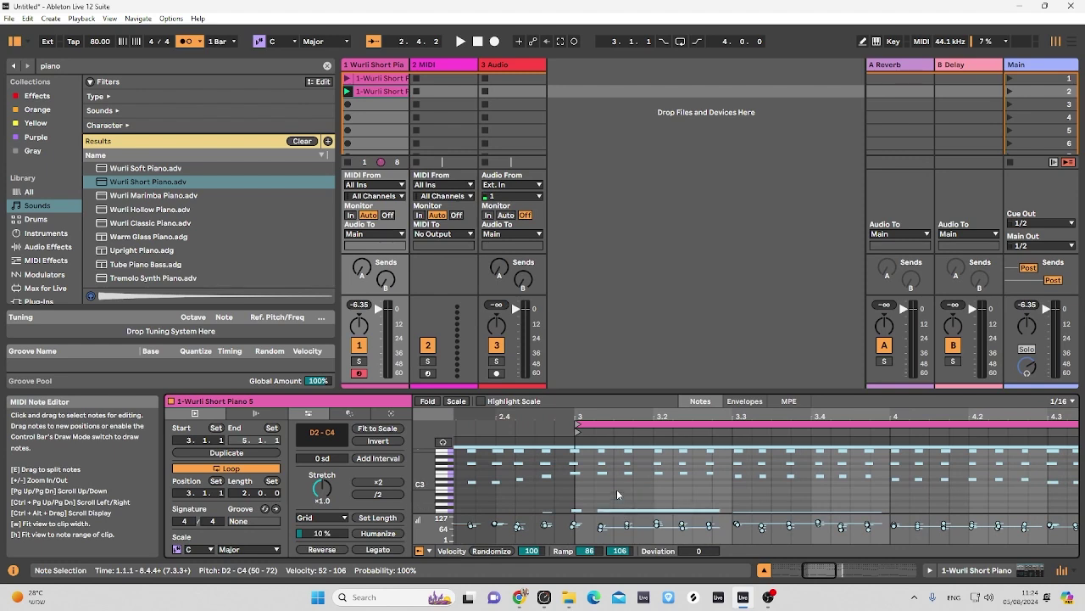
click(349, 414)
click(343, 428)
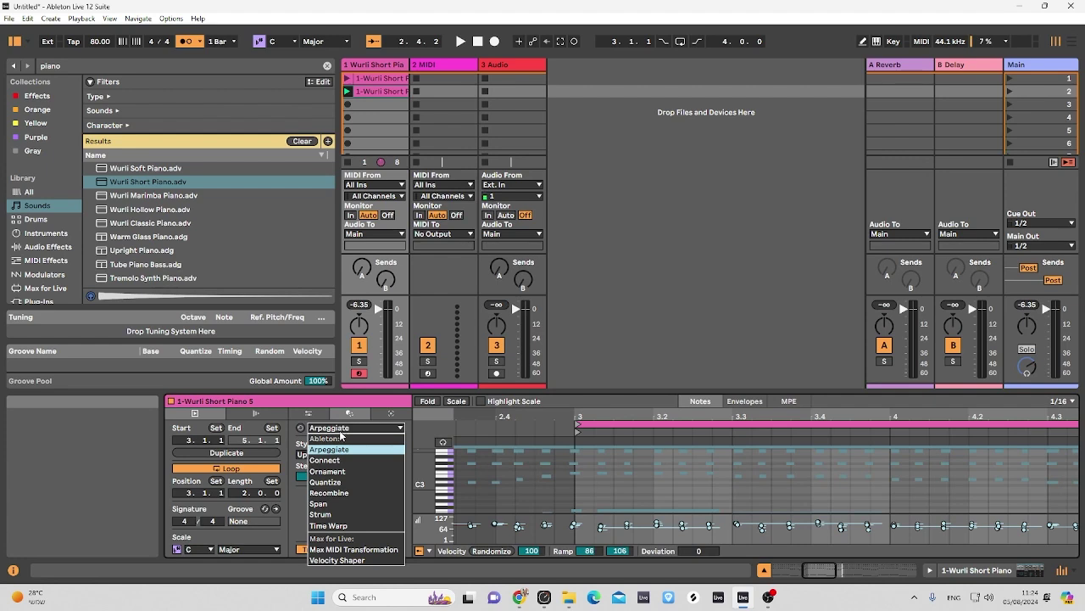
key(Escape)
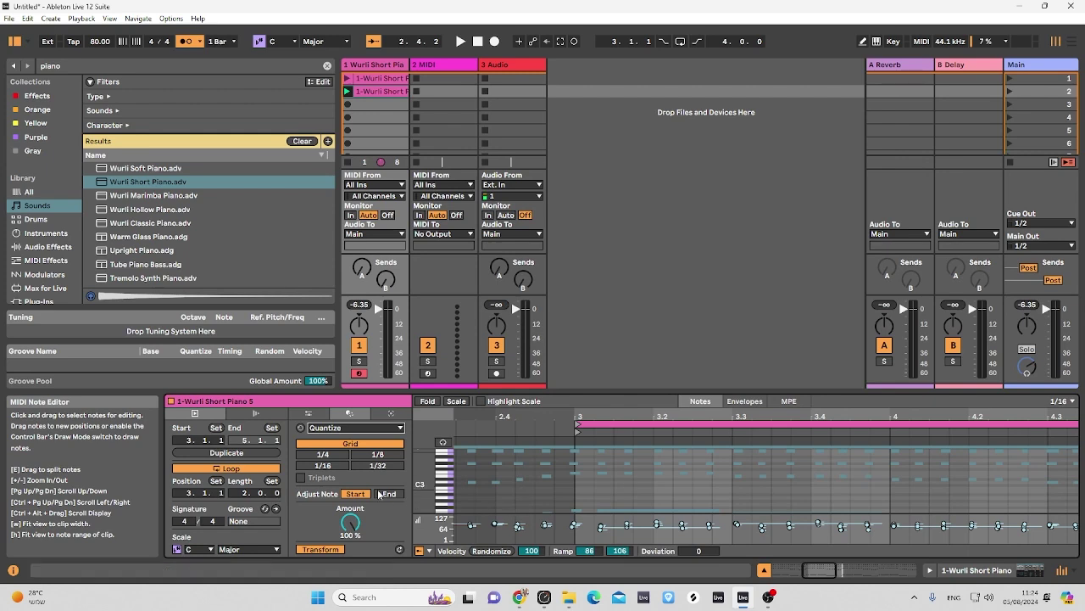
click(328, 466)
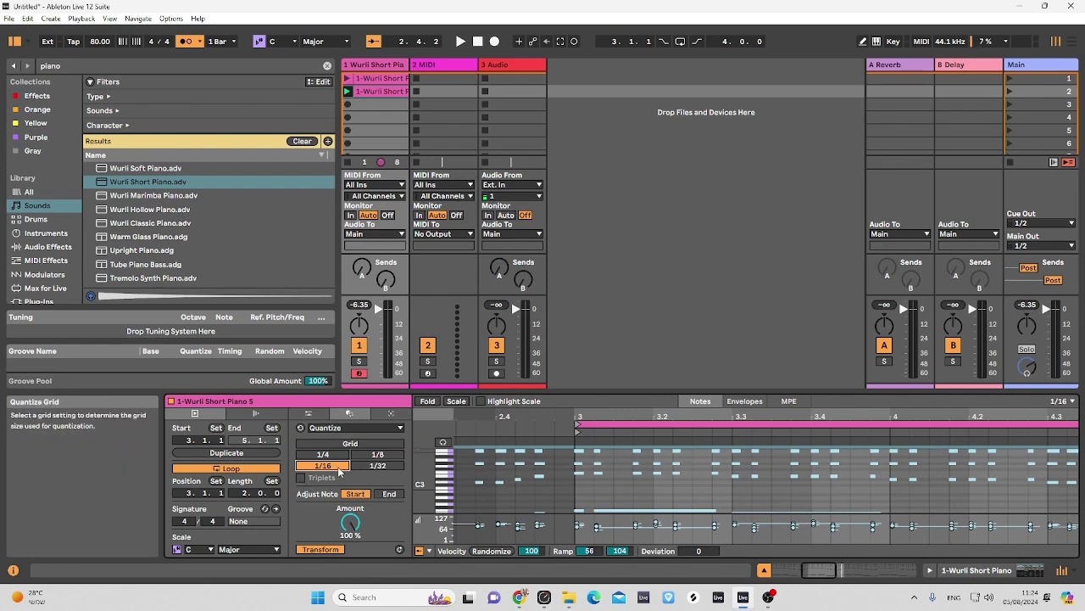
Extend the F2 bass note's start back to 3.1.1 and try pasting the chord from 3.1.2 at 3.1.3.
click(594, 481)
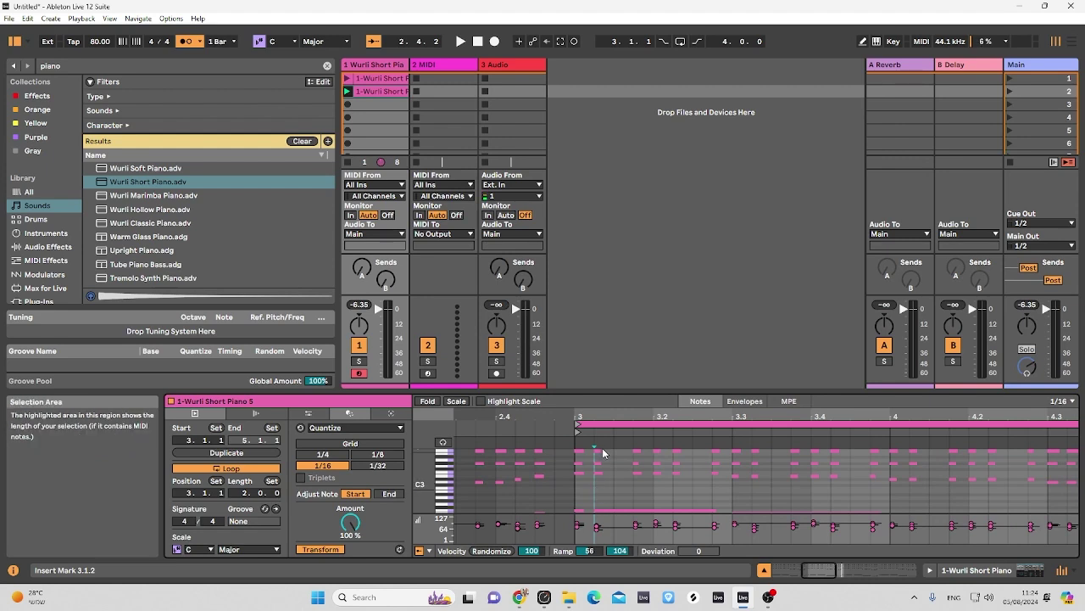
click(606, 511)
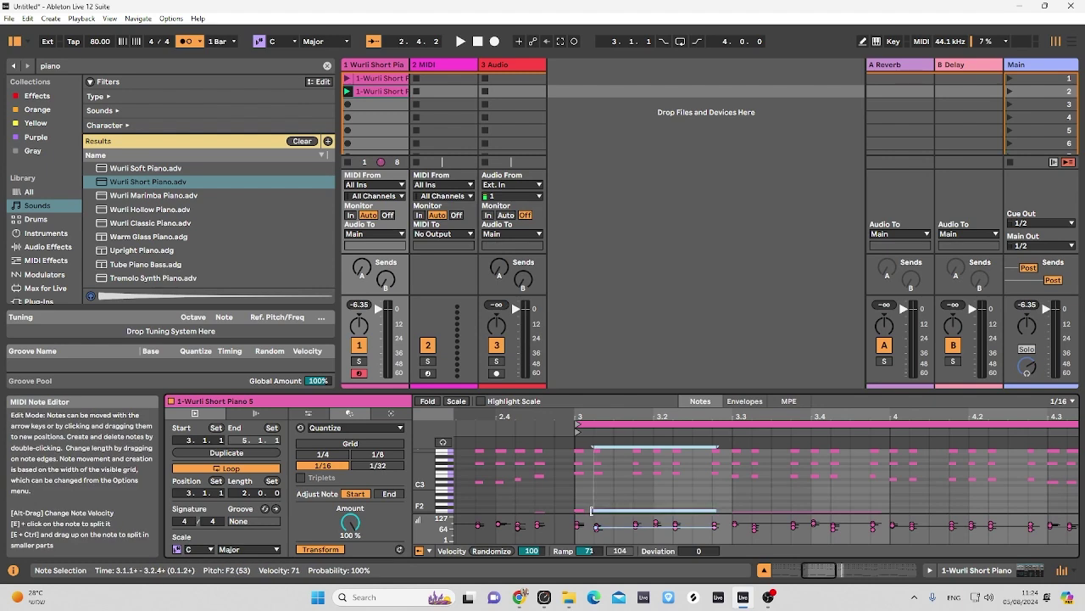
drag(597, 512, 577, 512)
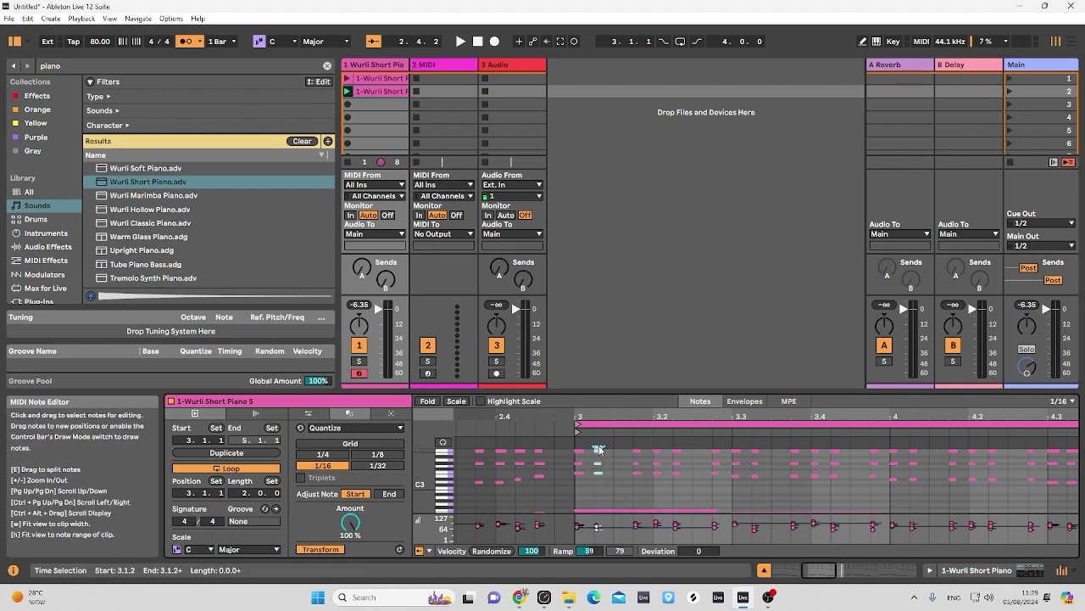
drag(599, 445, 592, 477)
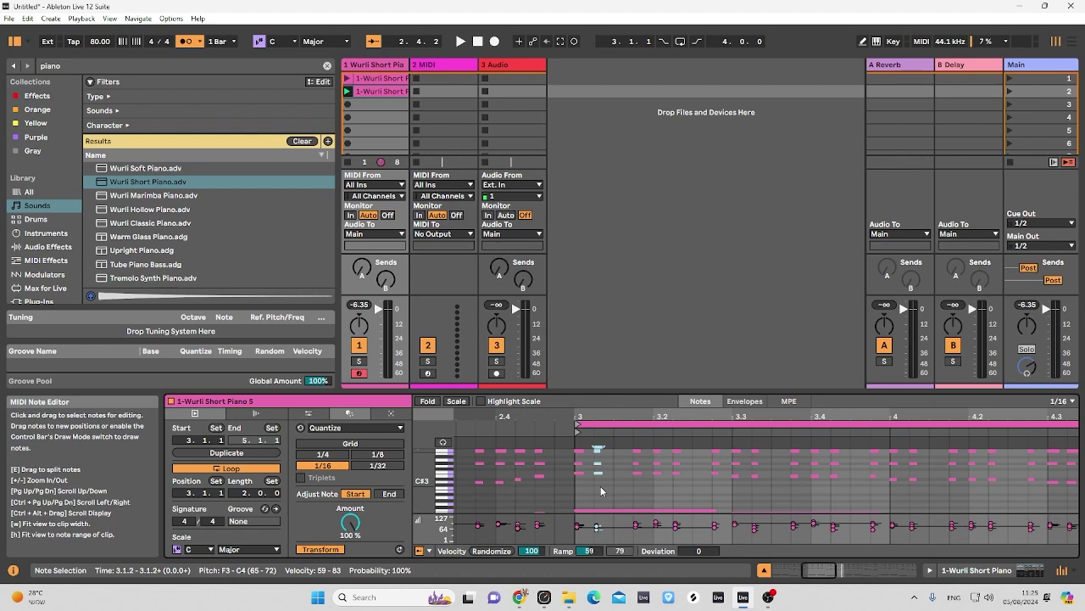
click(616, 483)
key(ctrl+v)
Play back the loop from bar 3, stop it and move the insert marker to 3.1.3.
key(space)
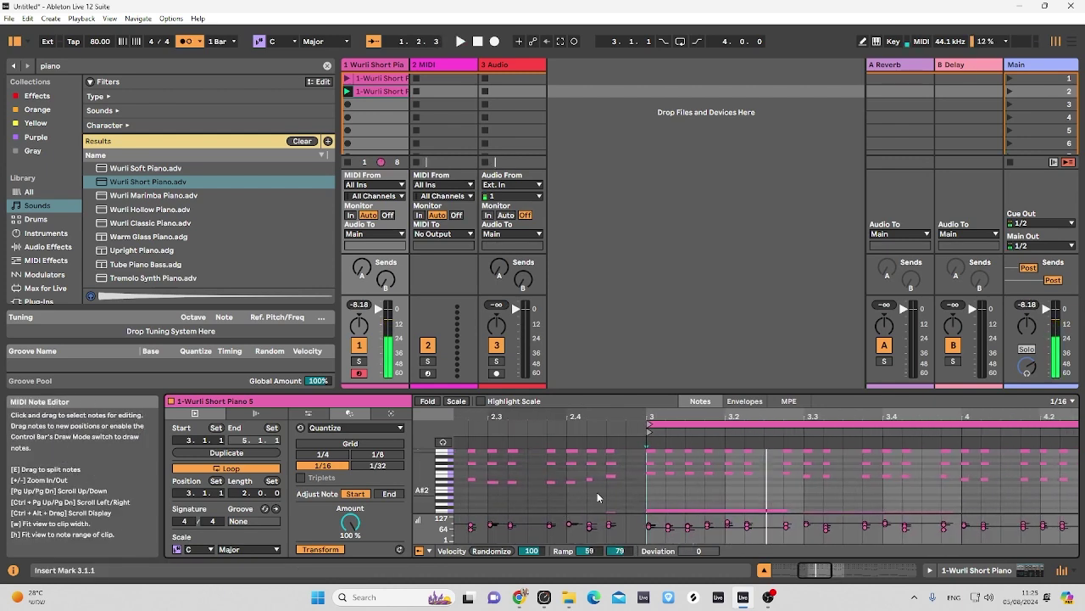
key(space)
key(Right)
key(Right)
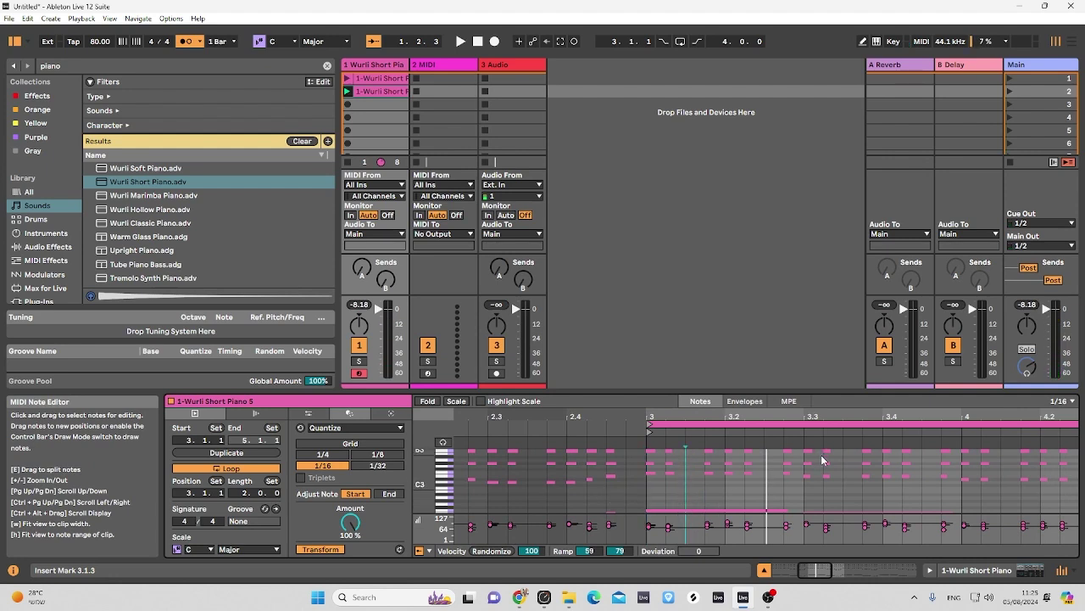
Select all notes, quantize them to a 1/8 grid instead, and play the loop.
key(ctrl+a)
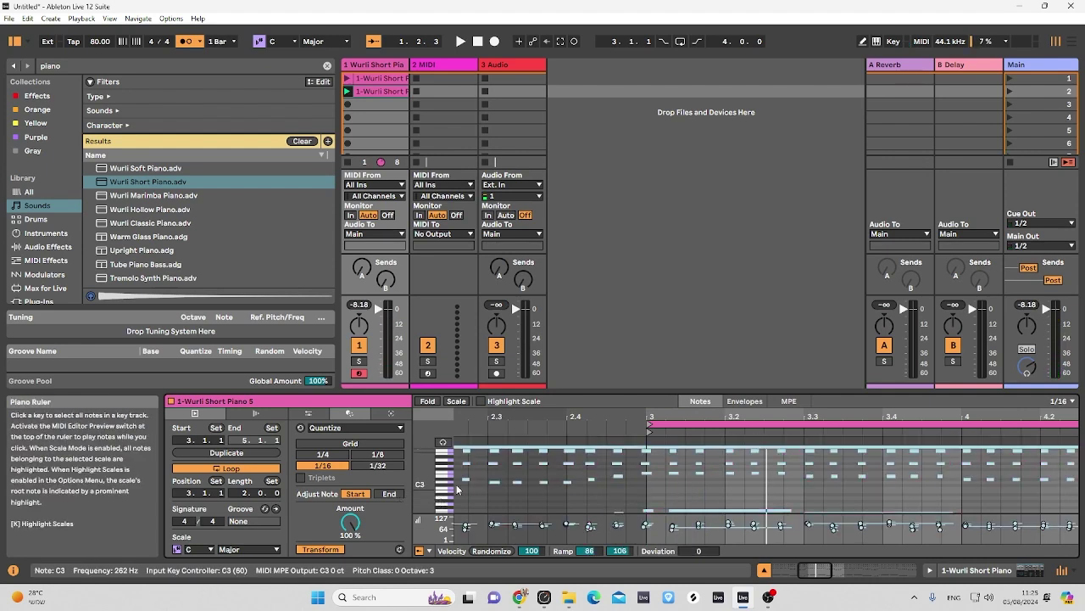
click(373, 454)
key(space)
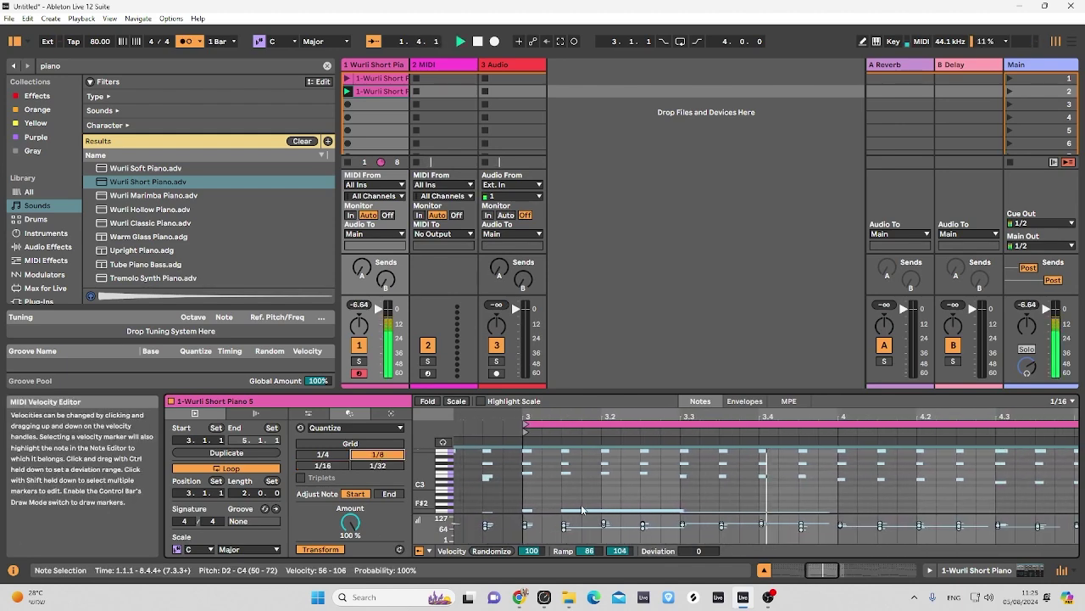
Undo the 1/8 quantize and requantize all notes to a 1/8 + 1/8T triplet grid with the amount at 65 %.
key(space)
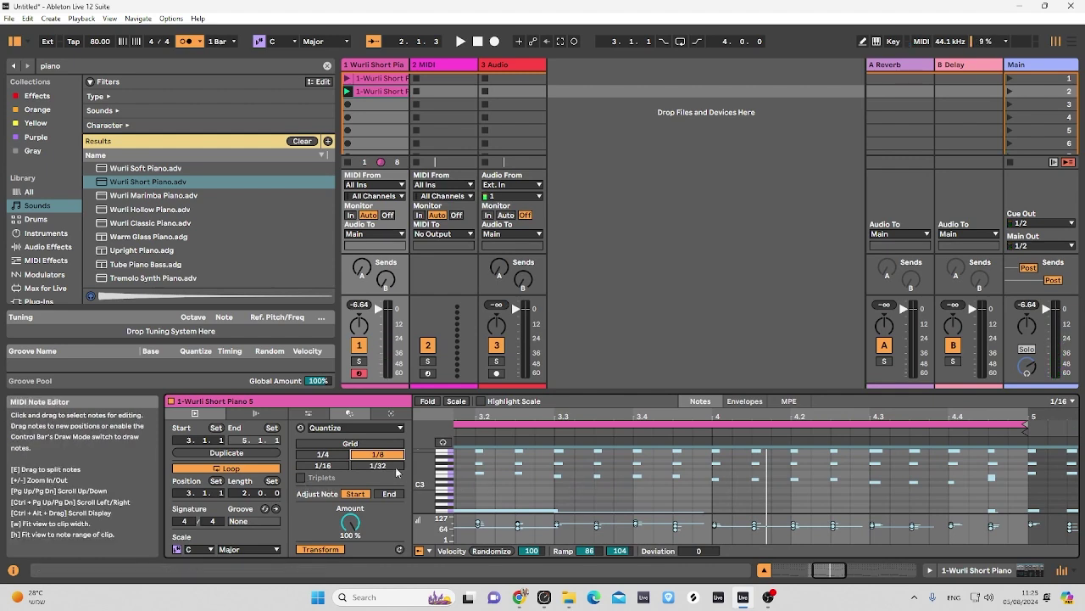
key(ctrl+z)
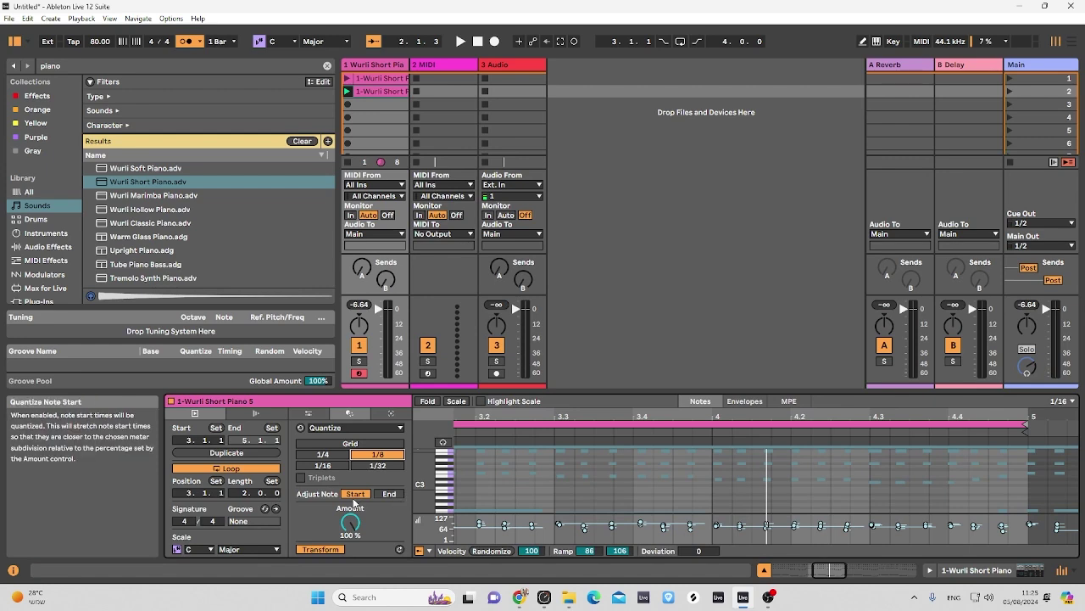
click(300, 477)
key(ctrl+a)
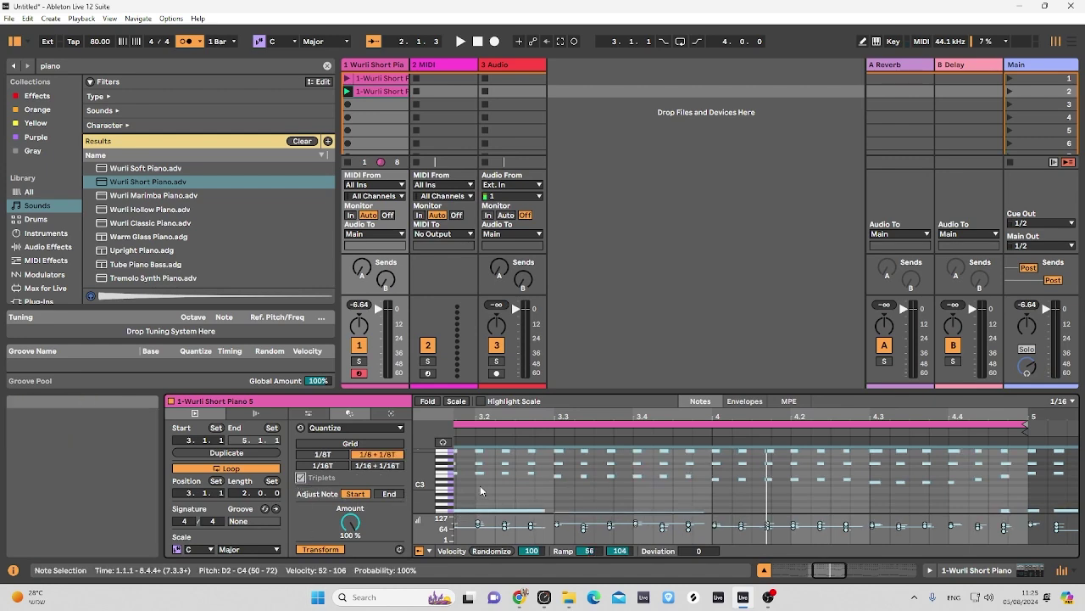
key(space)
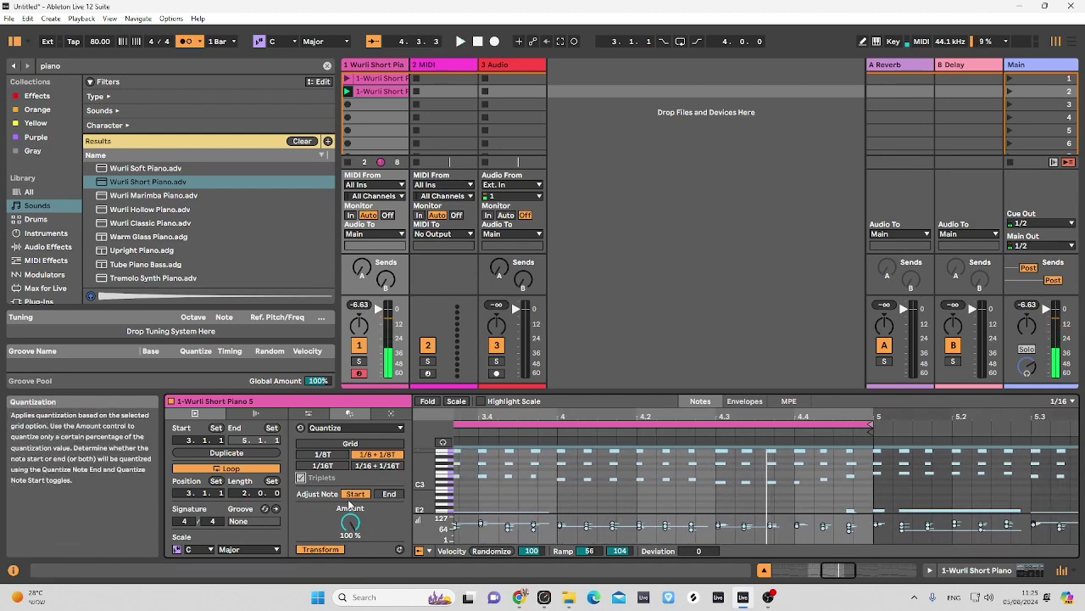
drag(350, 521, 350, 530)
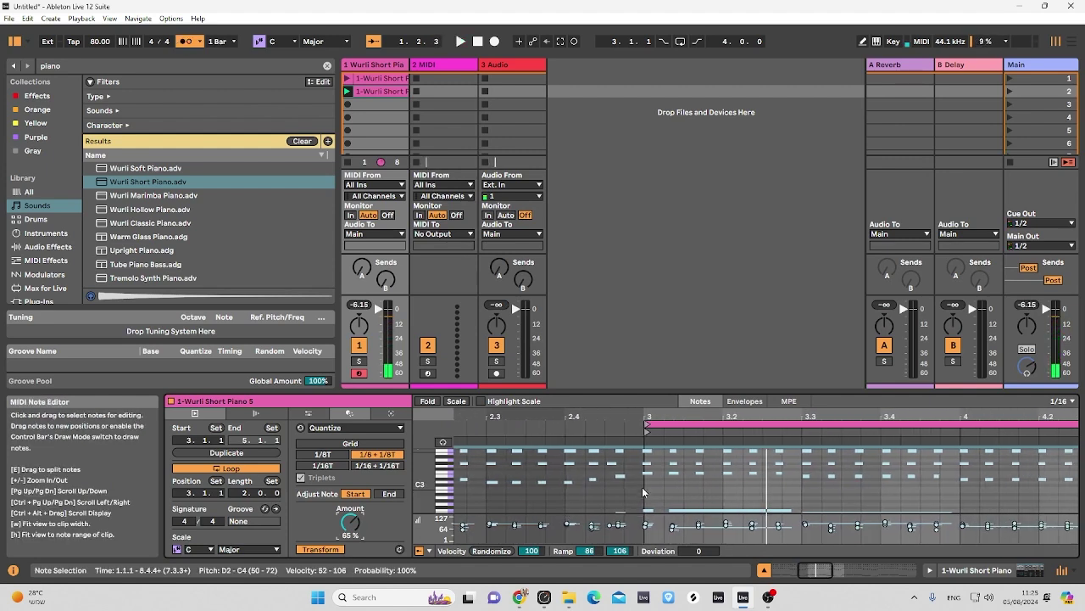
Align the first chord of the loop with 3.1.1 and extend the F2 bass note's start back to 3.1.1.
click(645, 486)
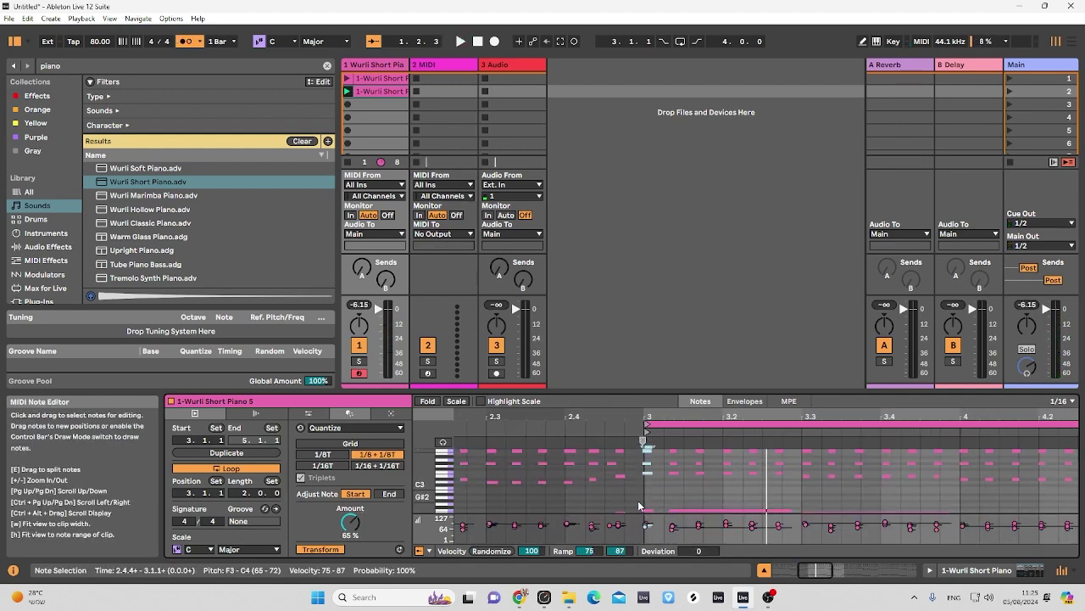
key(space)
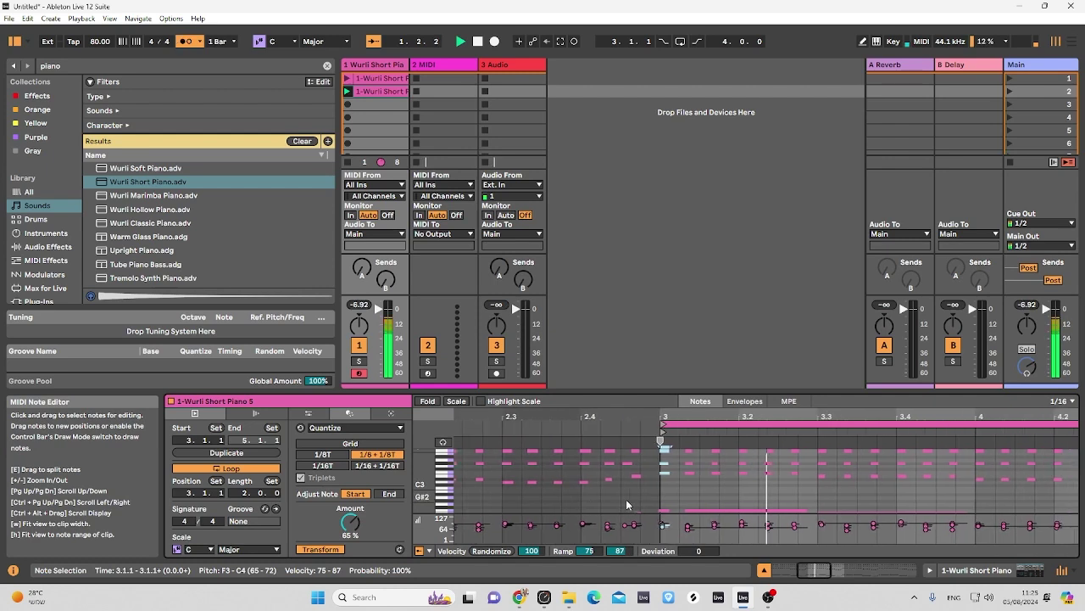
key(space)
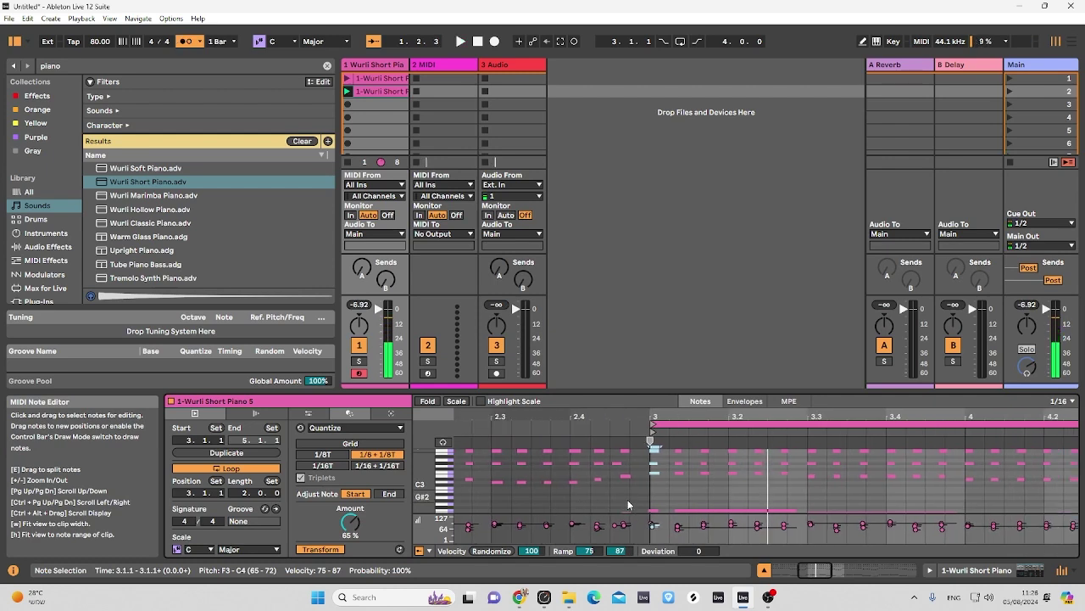
click(676, 512)
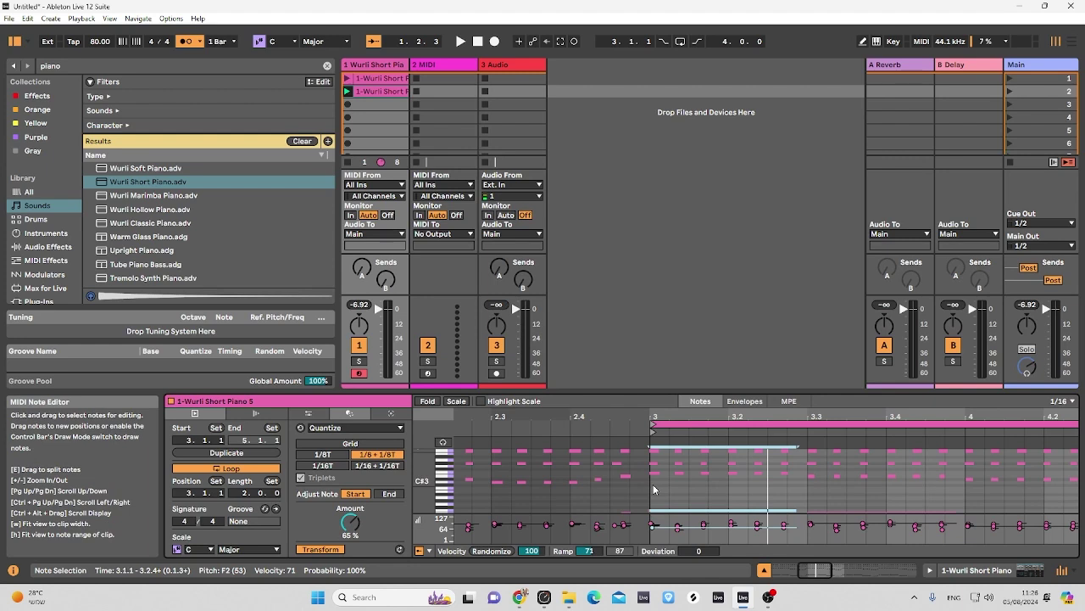
drag(654, 489, 650, 441)
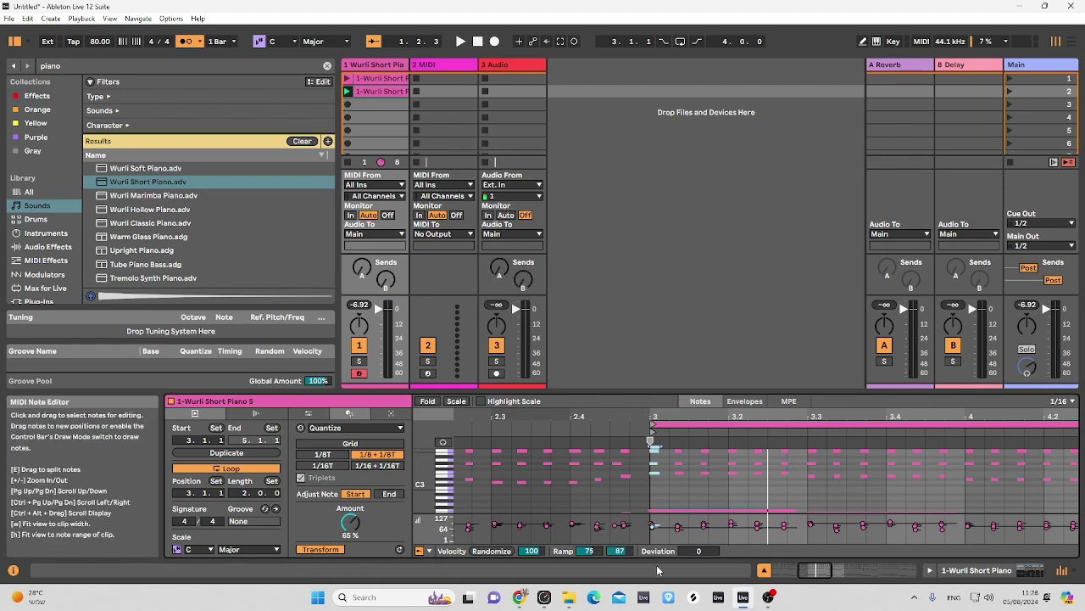
Play back the quantized loop, stop it and select the G#3 note at 2.4.3.
key(space)
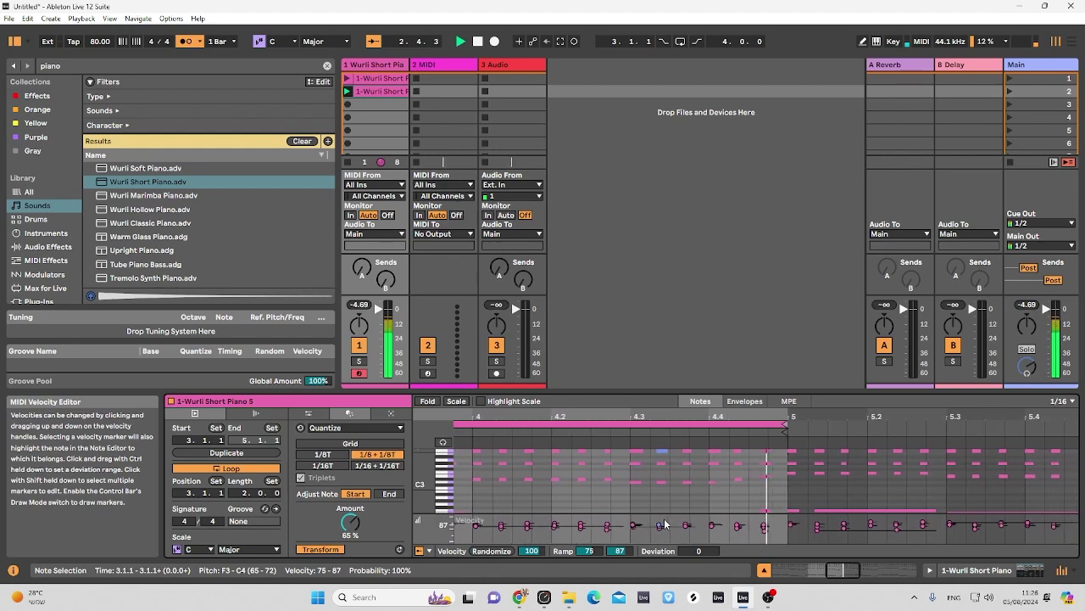
key(space)
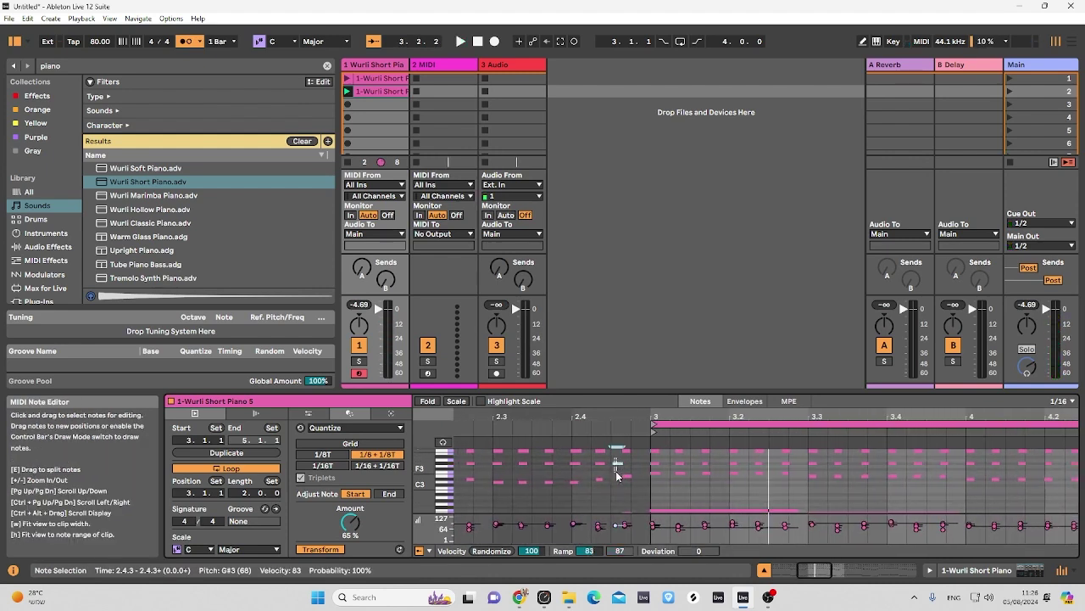
click(625, 526)
key(Left)
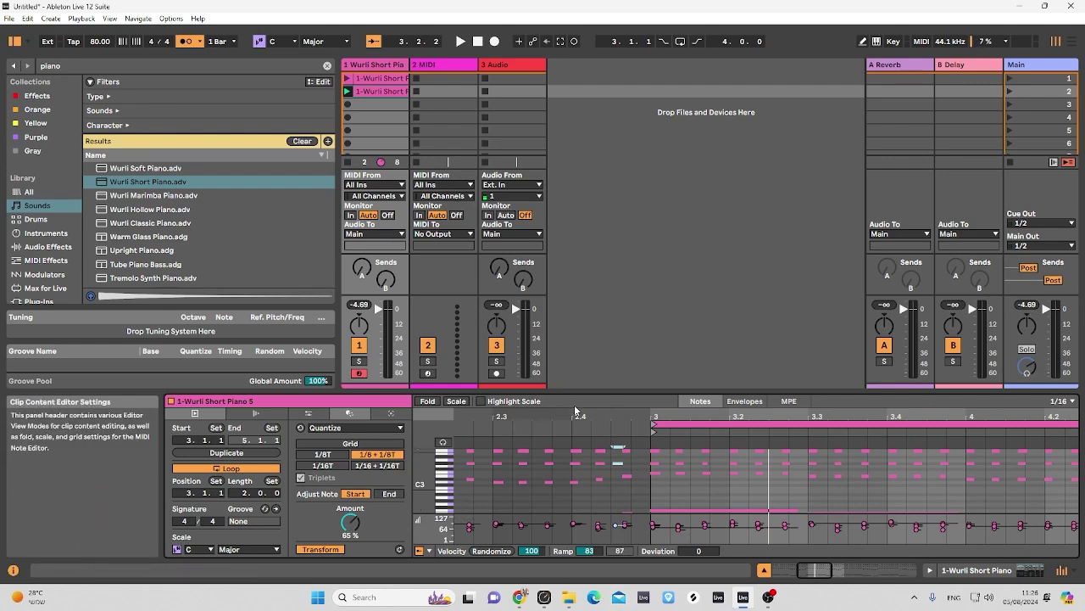
Launch the first piano clip, switch to the second one and stop playback.
click(347, 78)
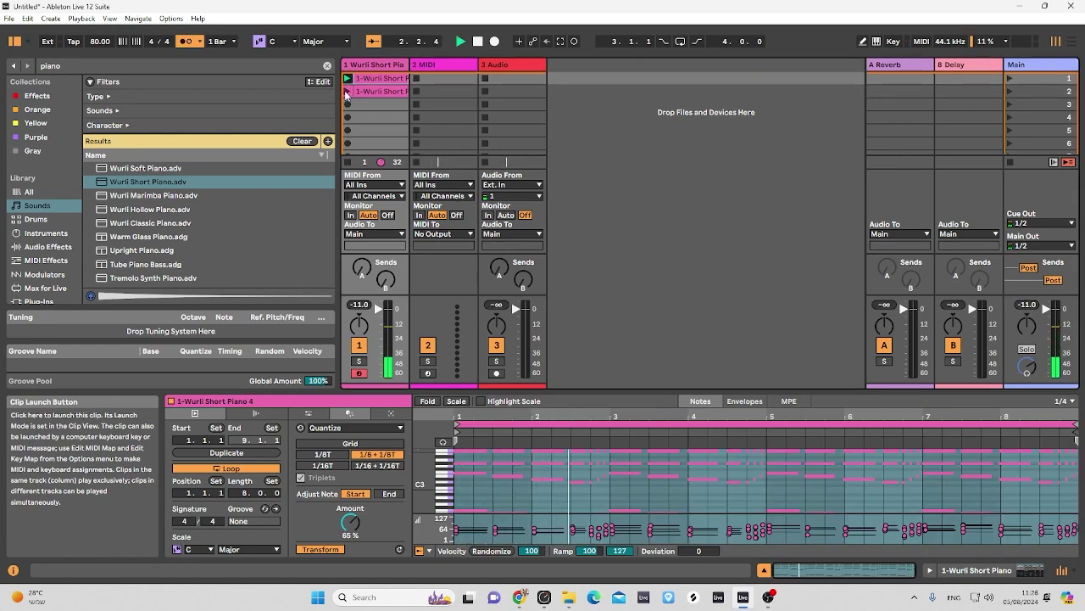
click(346, 92)
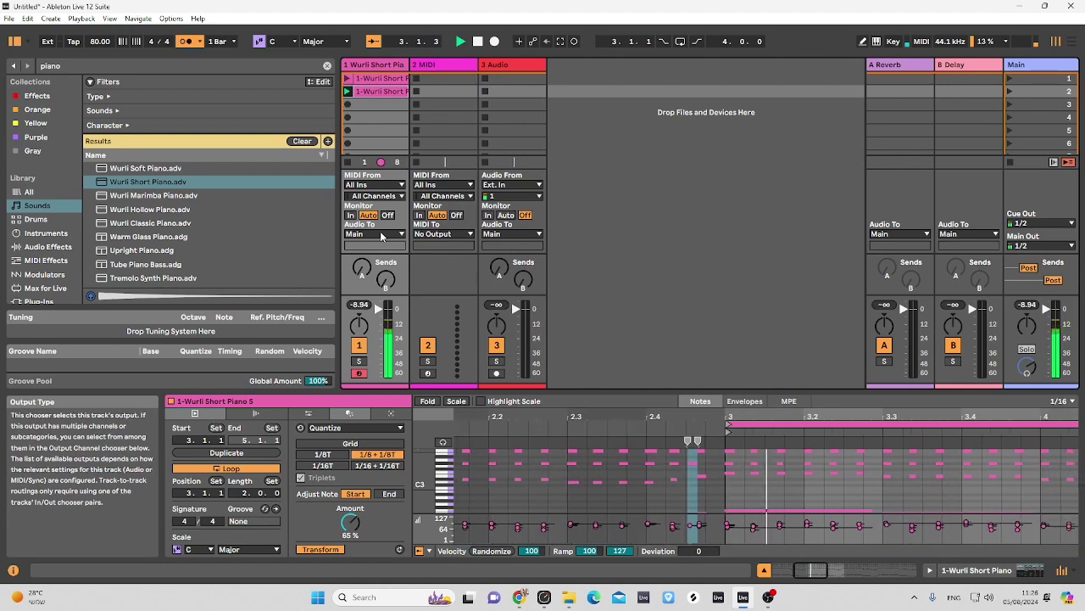
key(space)
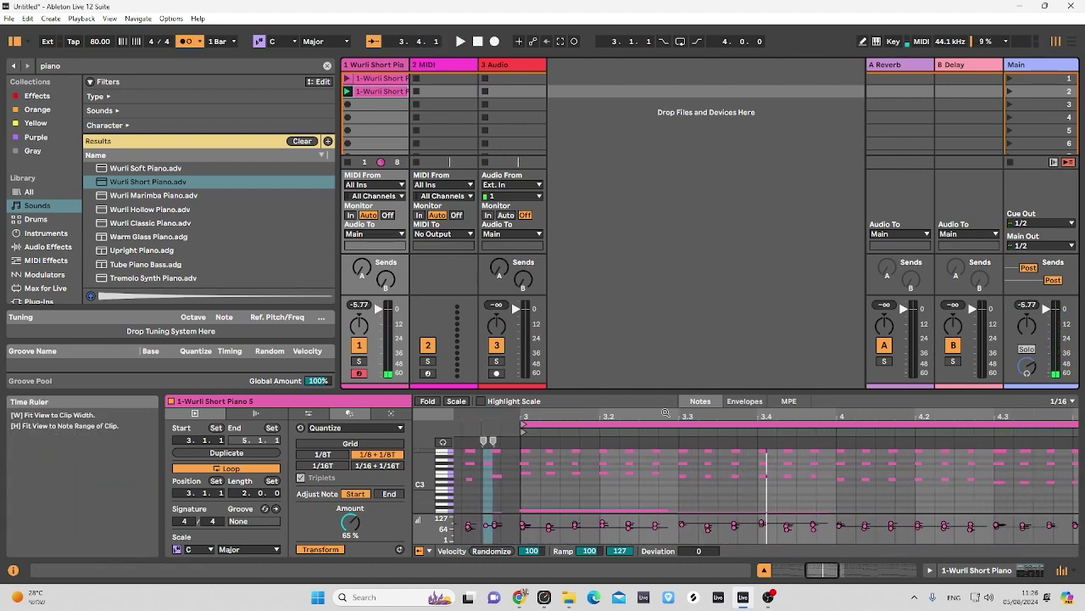
Select all notes and lower their velocities together to a ramp of 66 to 82.
click(654, 477)
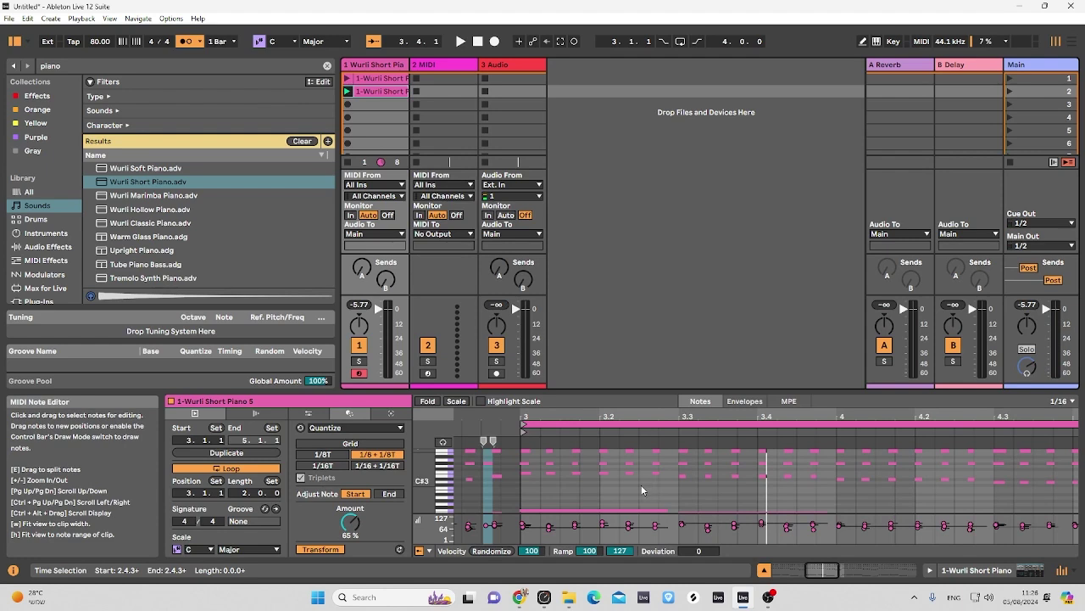
key(ctrl+a)
click(633, 495)
key(ctrl+a)
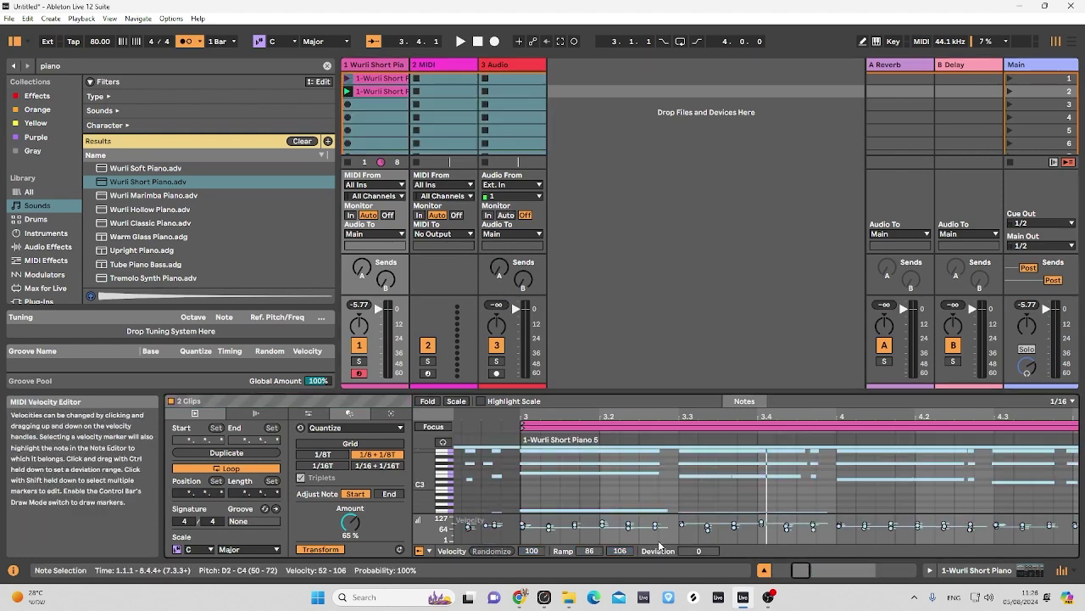
drag(680, 526, 674, 575)
Play the softened loop and compare it with the first clip by launching each in turn.
key(space)
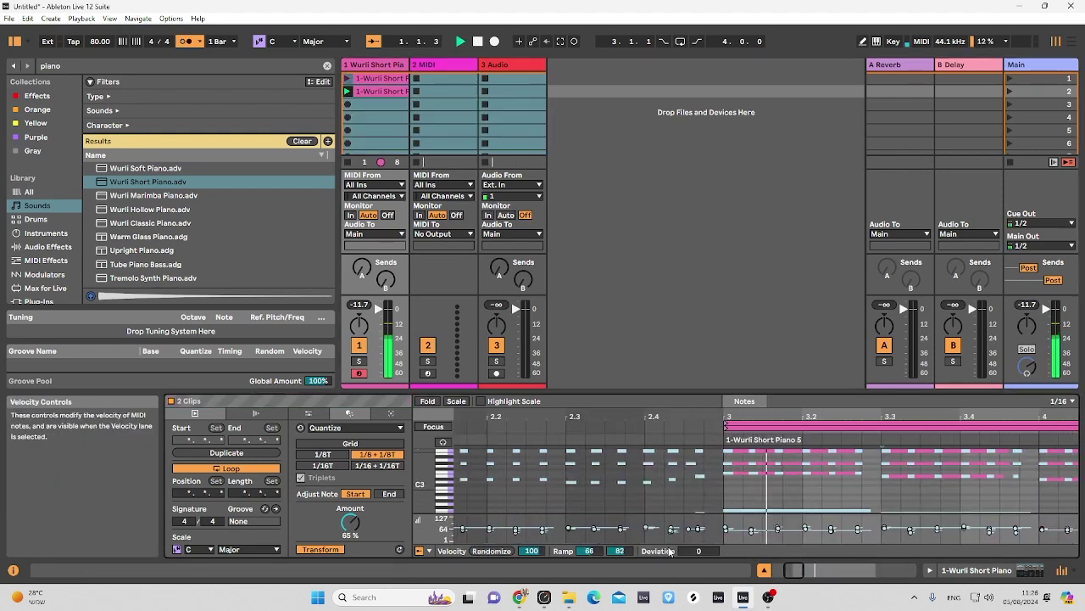
click(347, 79)
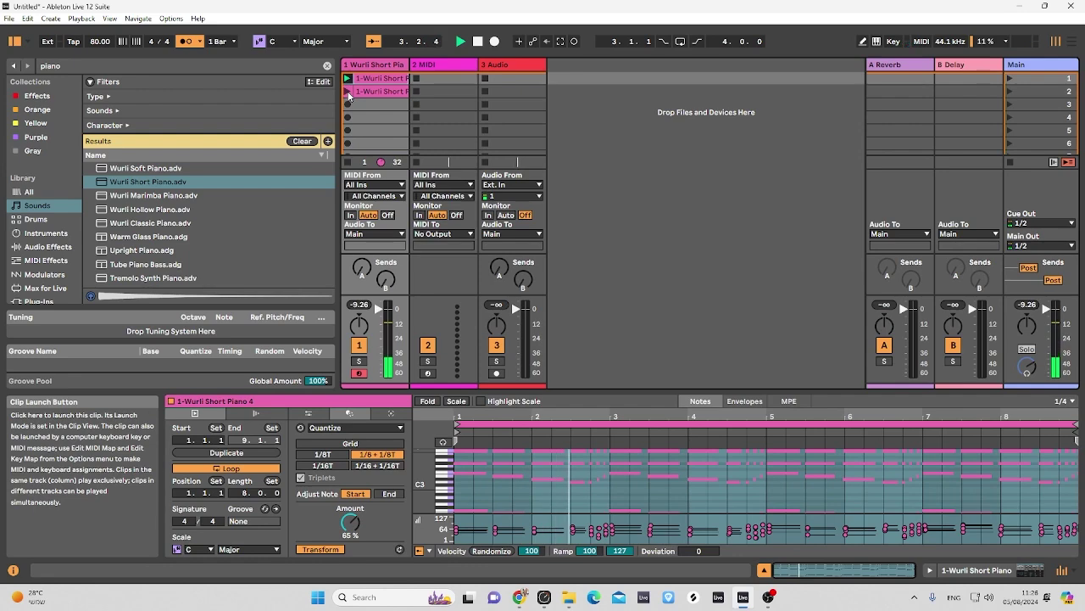
click(347, 92)
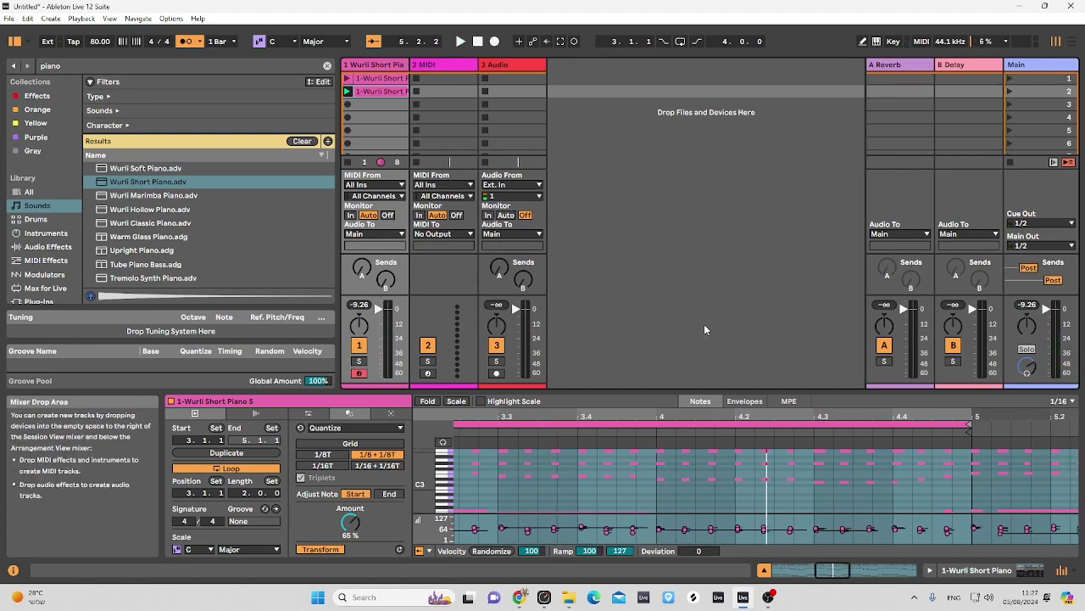
Select the 2 MIDI track, show the Drums library and clear the "piano" search.
click(423, 65)
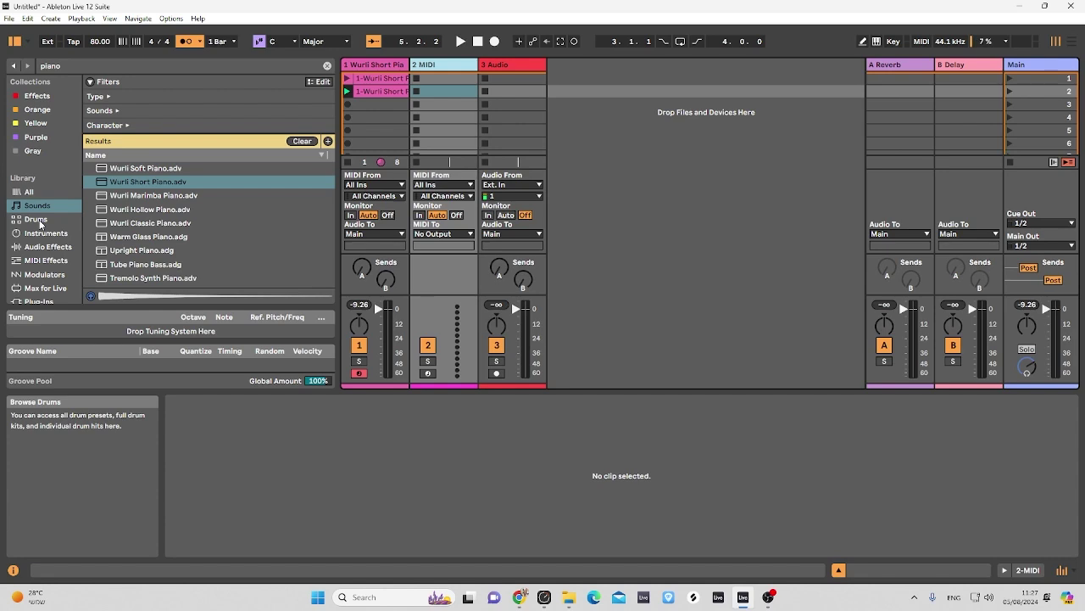
click(36, 219)
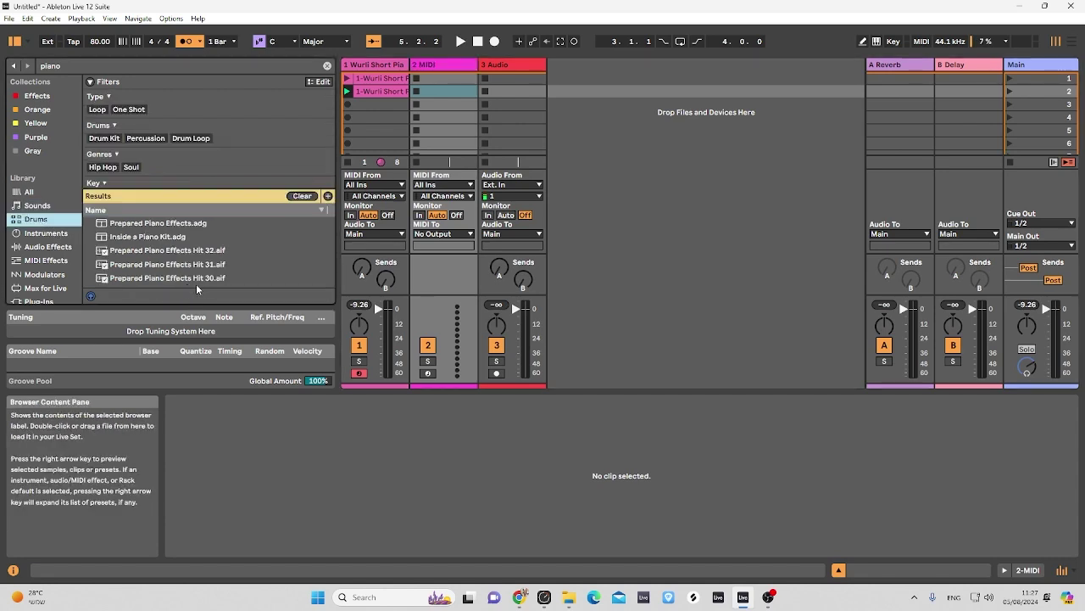
scroll(192, 282, down, 1)
scroll(179, 278, down, 12)
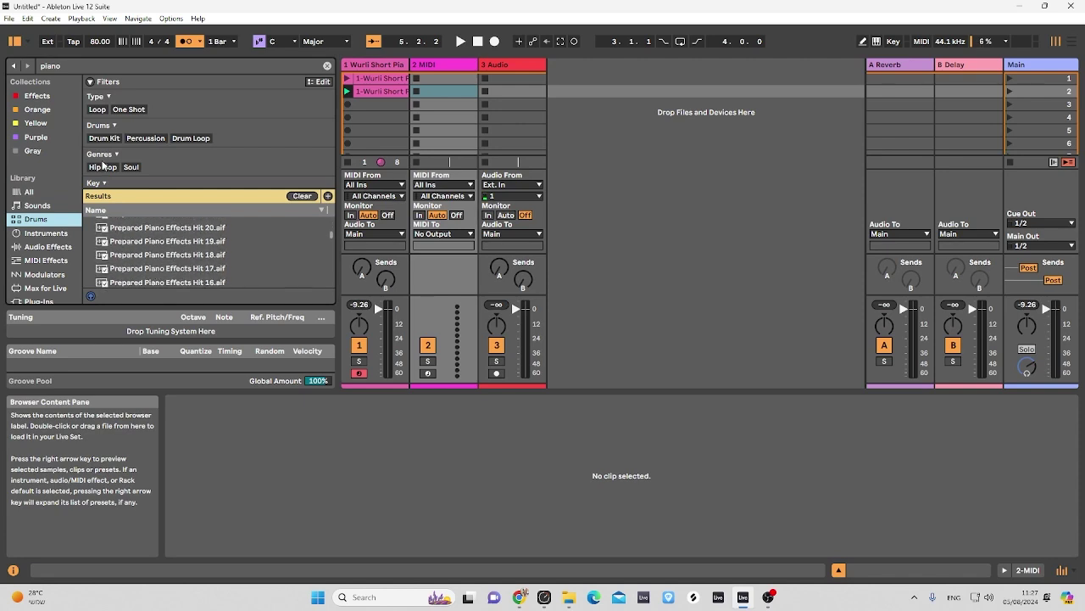
click(327, 66)
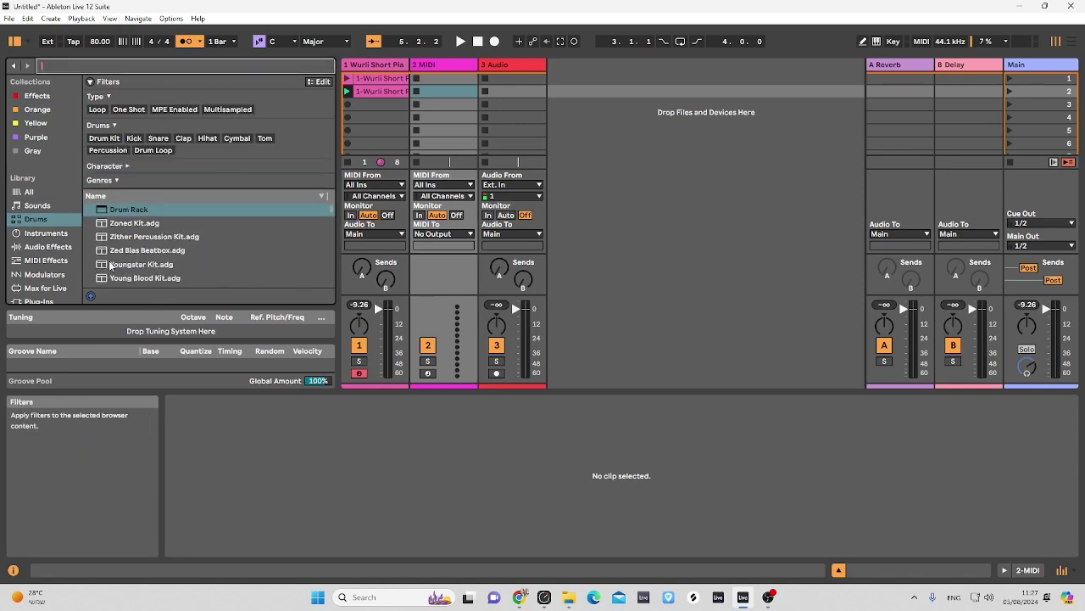
Preview several drum kits, from Youngstar Kit and Young Blood Kit down to World Drum and Perc and Wood Drip Kit.
click(136, 264)
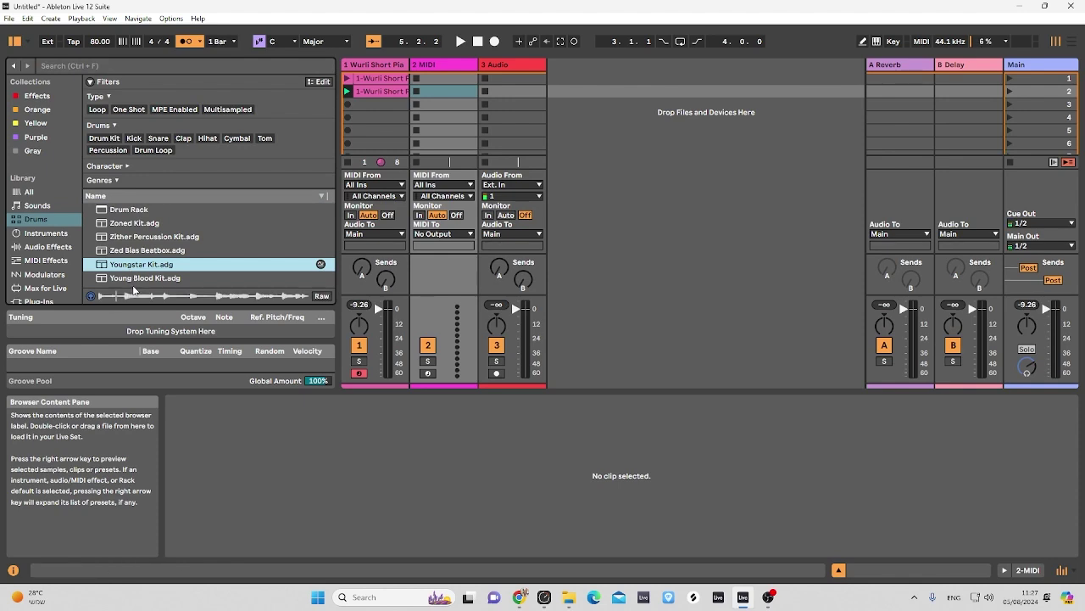
click(133, 279)
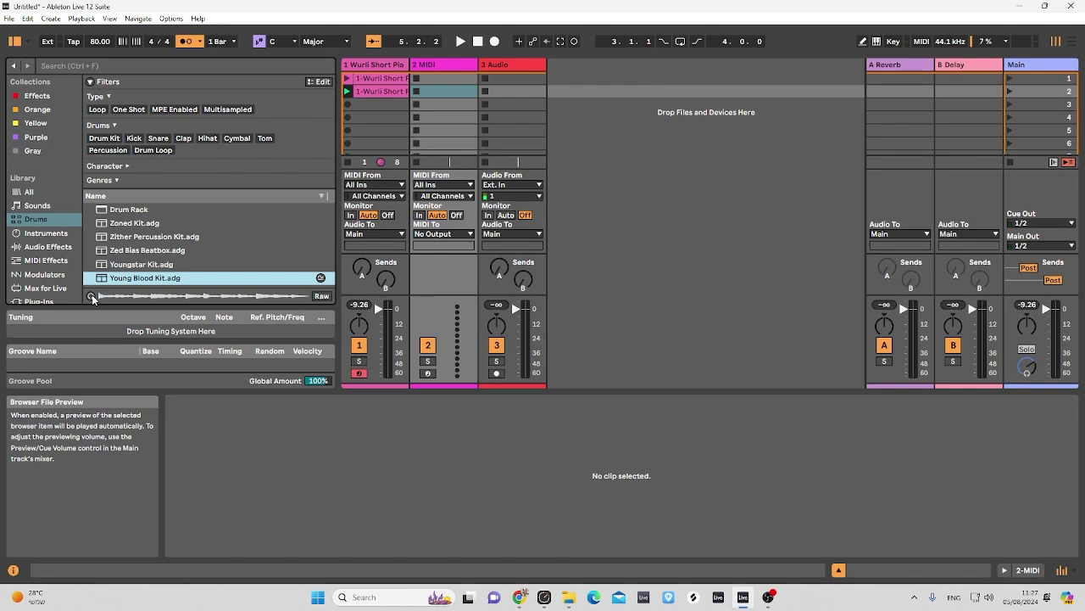
key(Up)
key(Up)
key(Up)
key(Down)
key(Down)
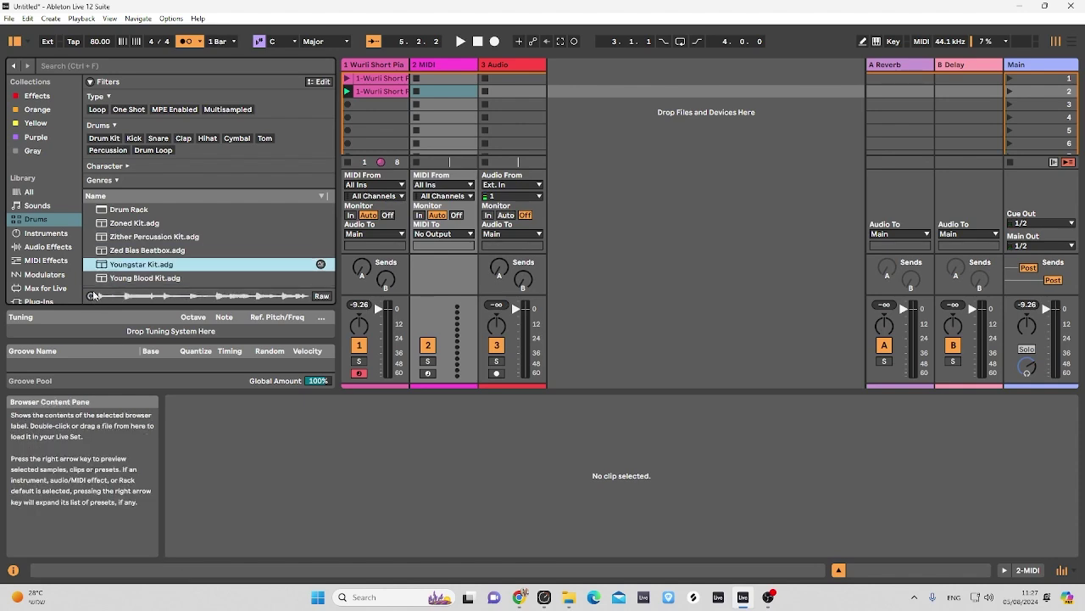
scroll(101, 288, down, 2)
click(127, 276)
scroll(129, 281, down, 1)
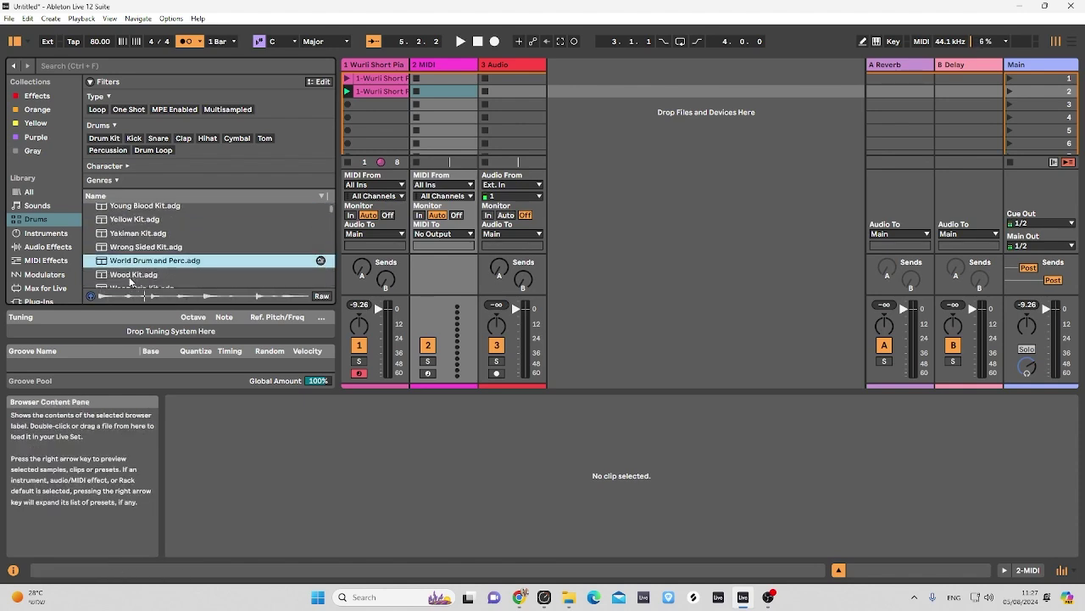
key(Down)
key(Down)
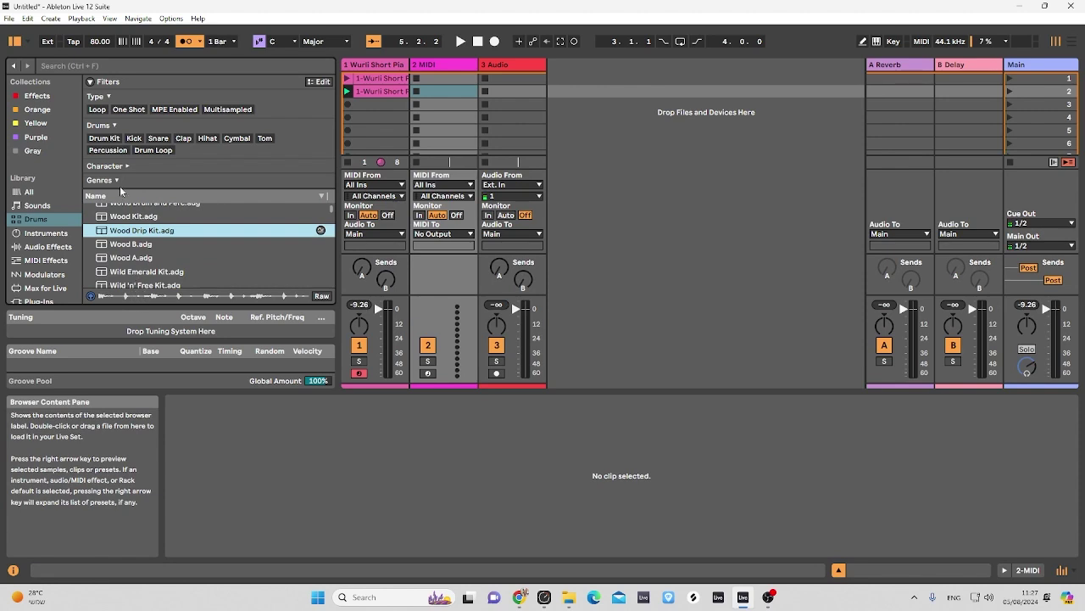
Search the drums for "session" and preview Kit-SessionDry.adg with the 2 MIDI track selected.
click(116, 65)
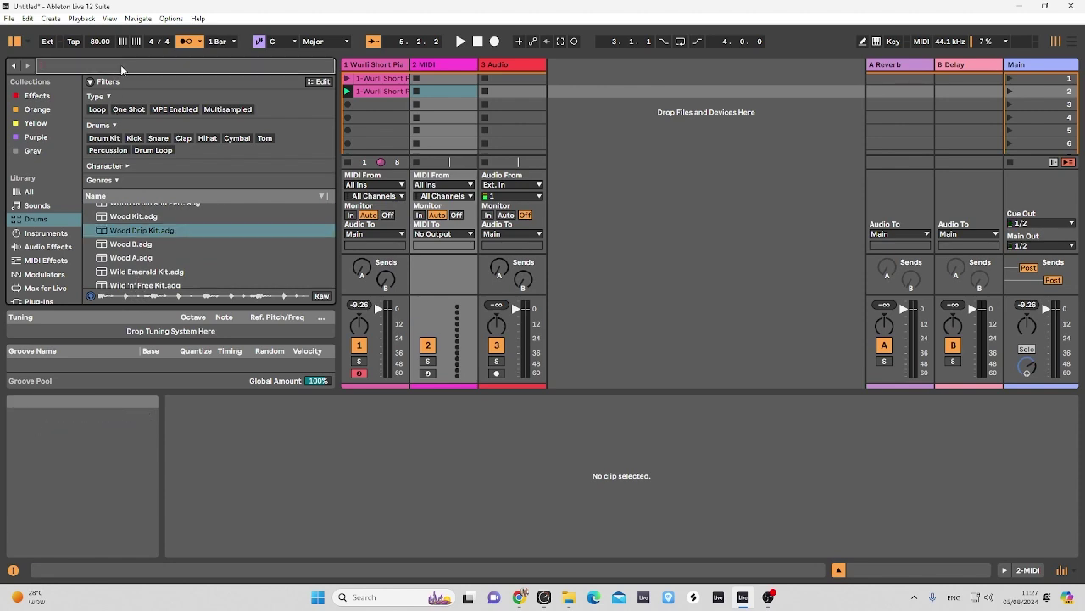
text(session)
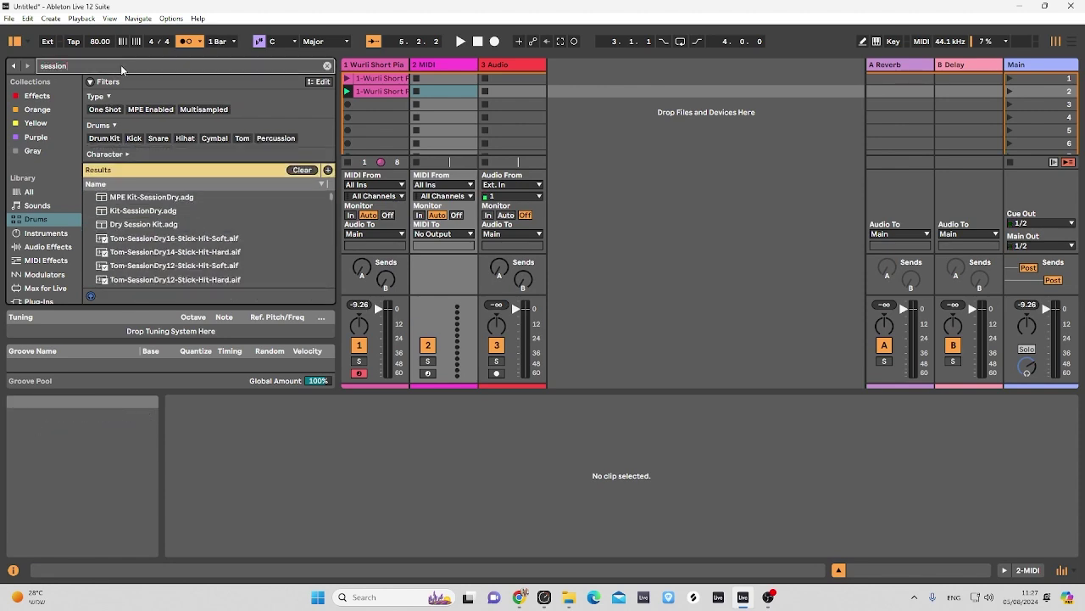
click(141, 211)
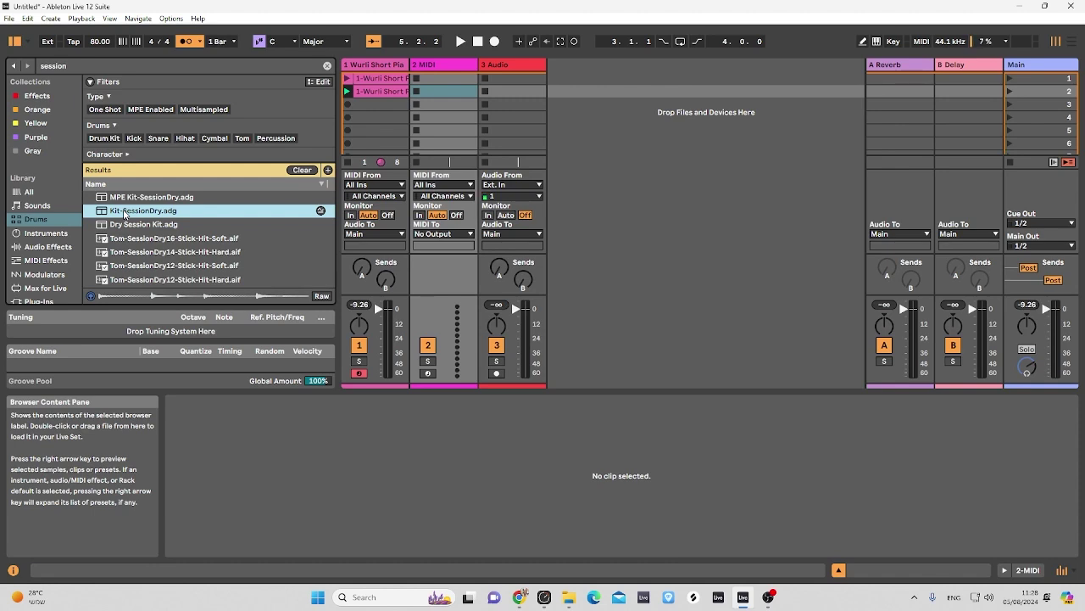
click(432, 64)
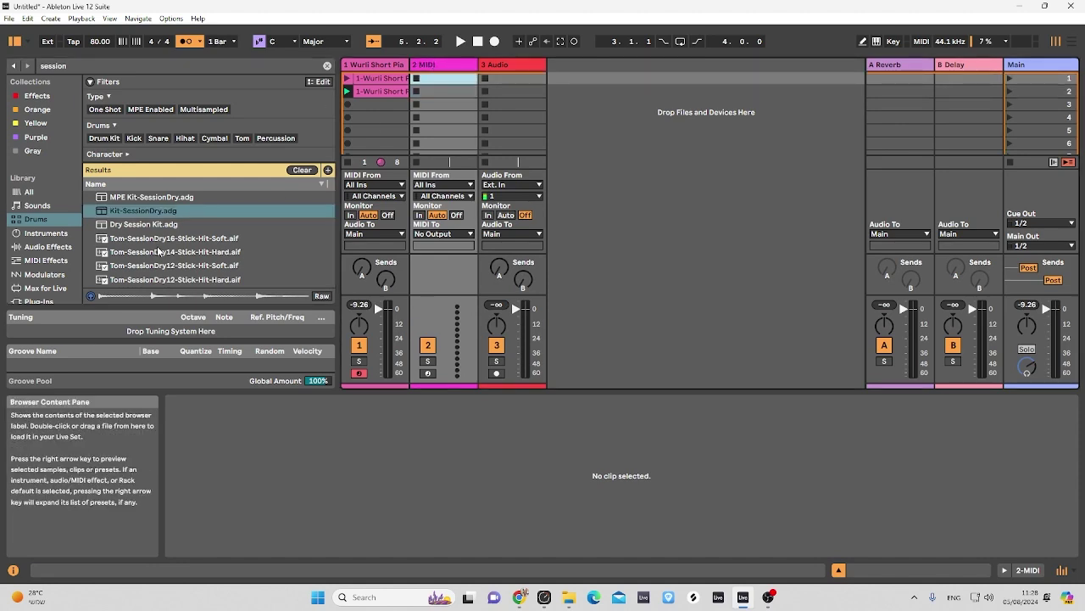
click(134, 211)
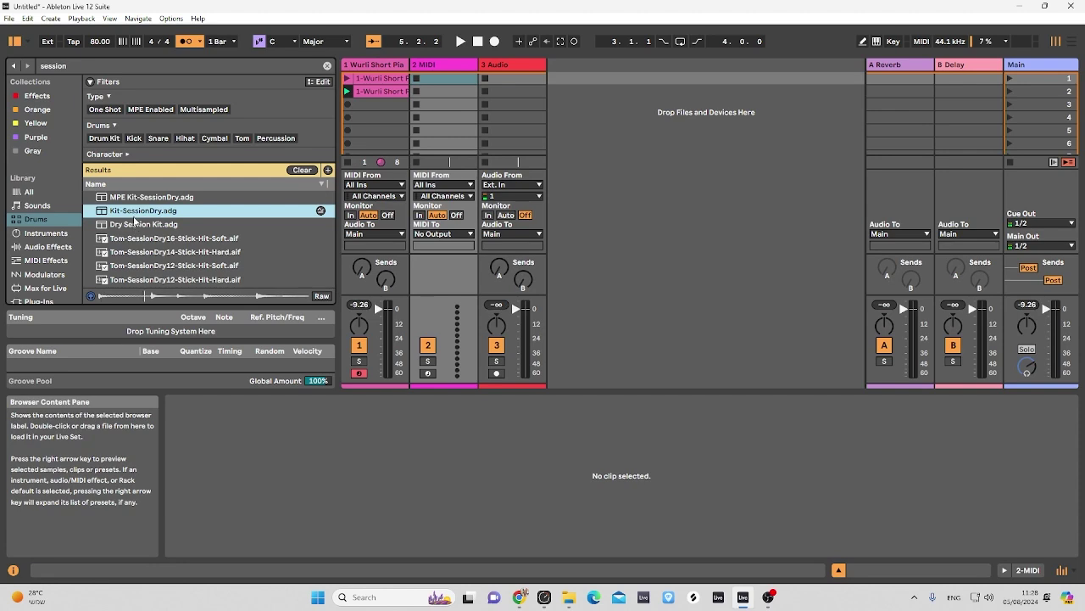
Load Kit-SessionDry.adg onto the second MIDI track and undo its accidental load onto the Wurli piano track.
key(Return)
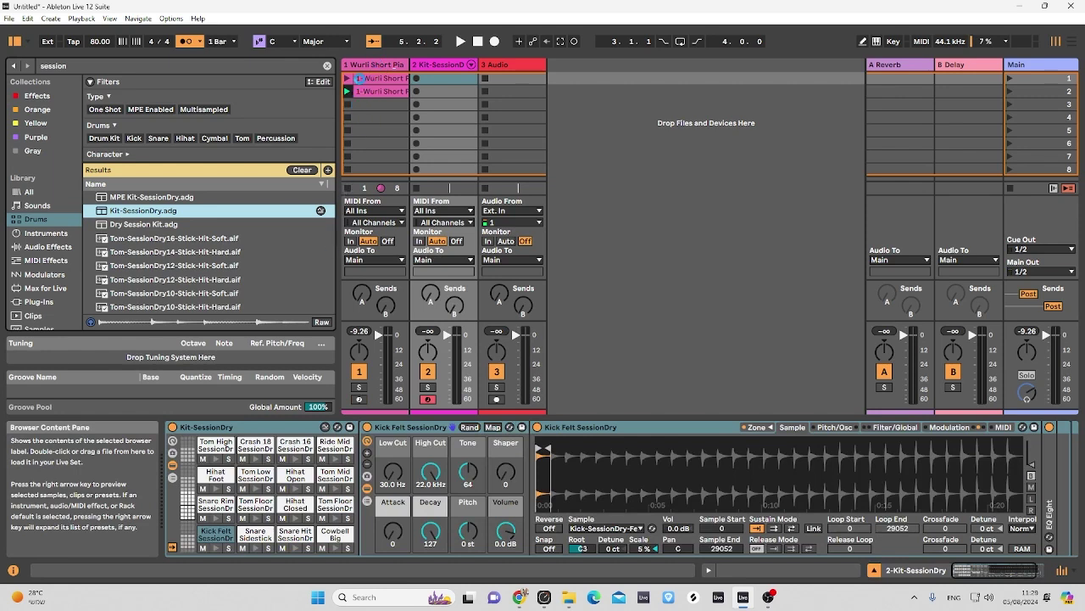
click(347, 91)
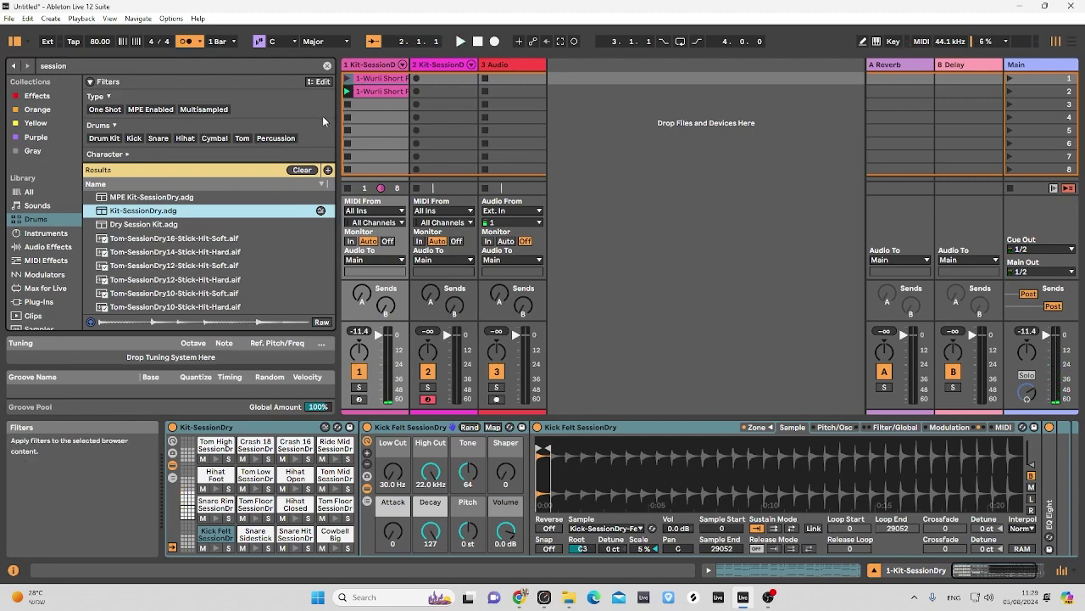
key(ctrl+z)
double_click(368, 93)
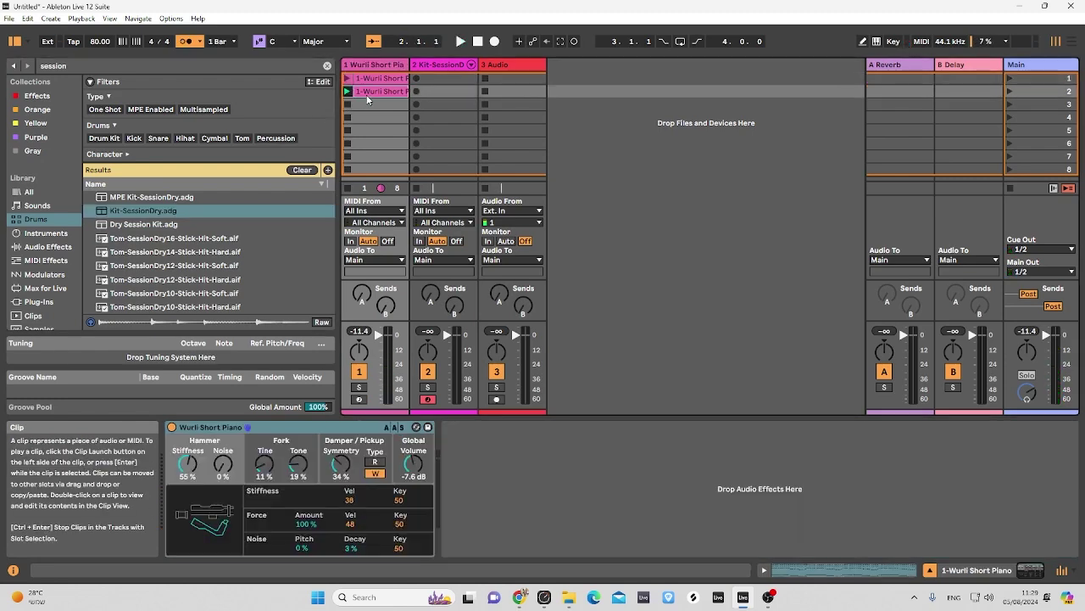
click(450, 67)
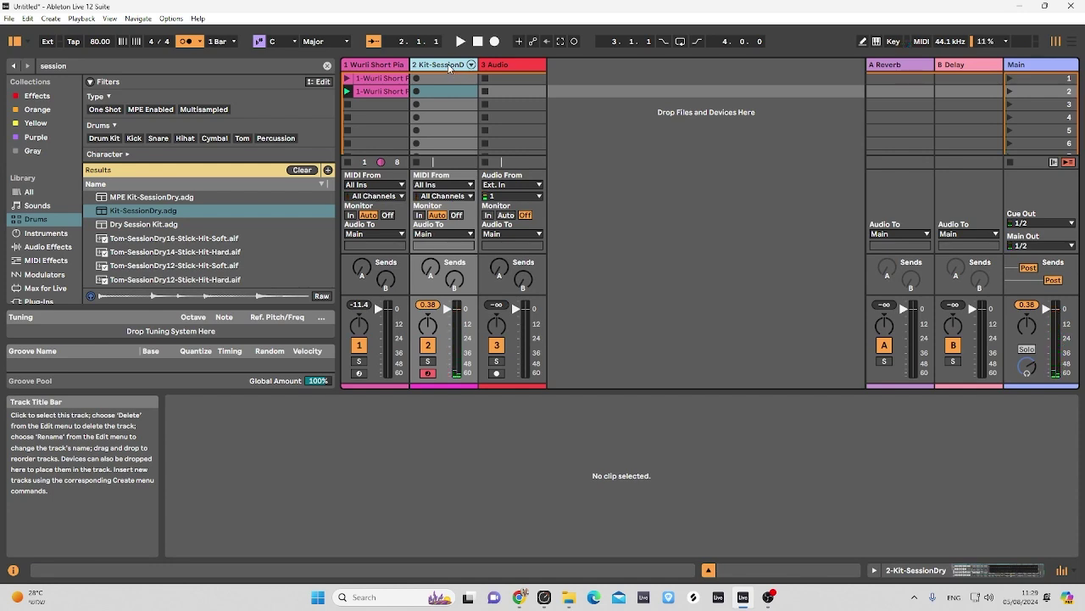
click(448, 64)
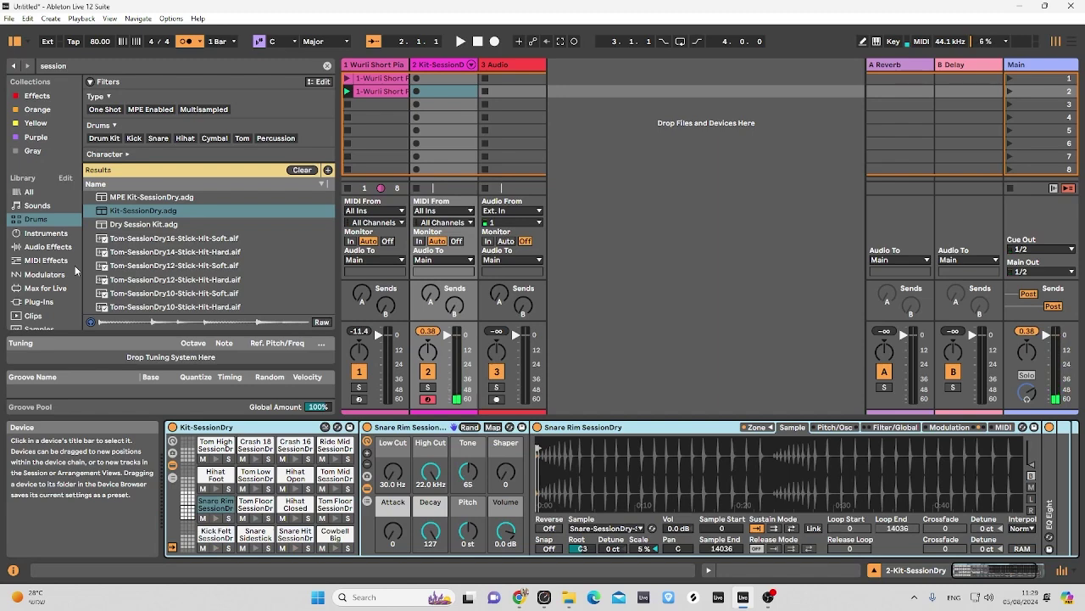
Replace the second track's kit with Dry Session Kit.adg and audition its Vintage, Vibey and Saturated variations, ending on Dry.
click(128, 224)
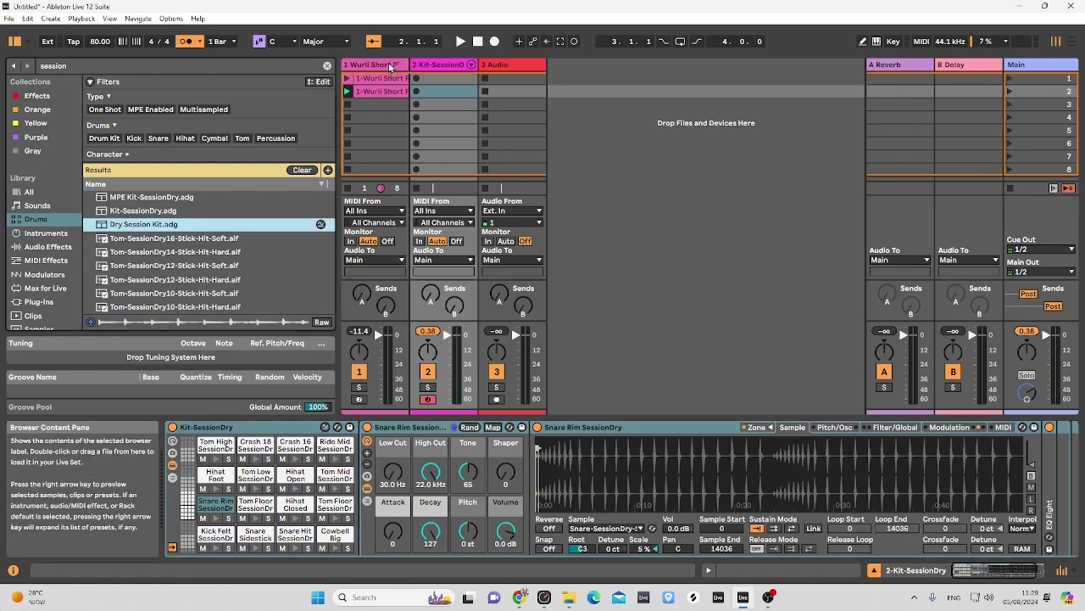
click(440, 66)
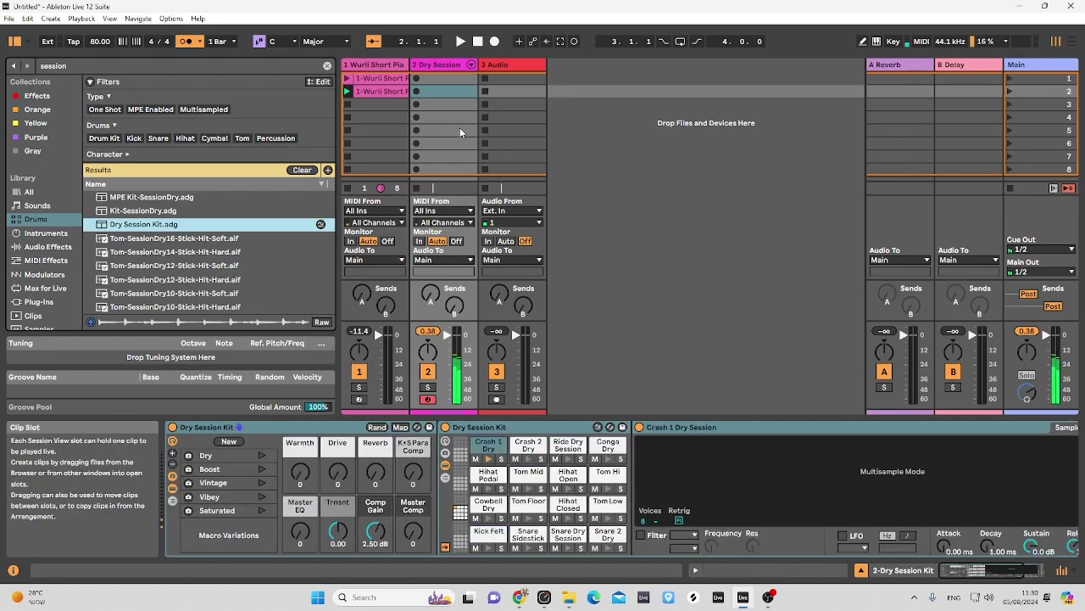
click(259, 482)
click(232, 483)
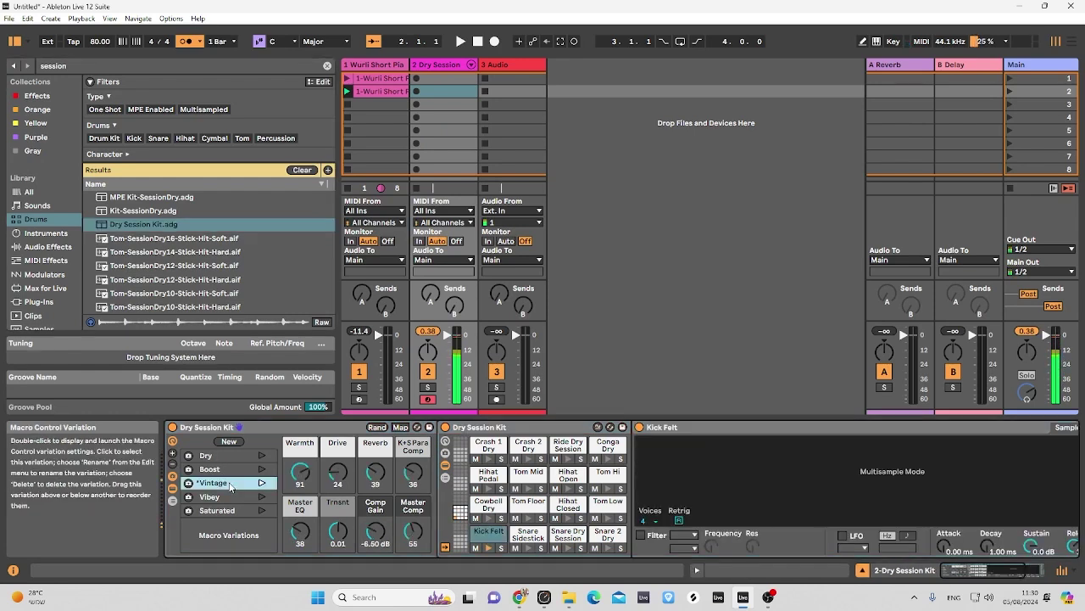
double_click(231, 496)
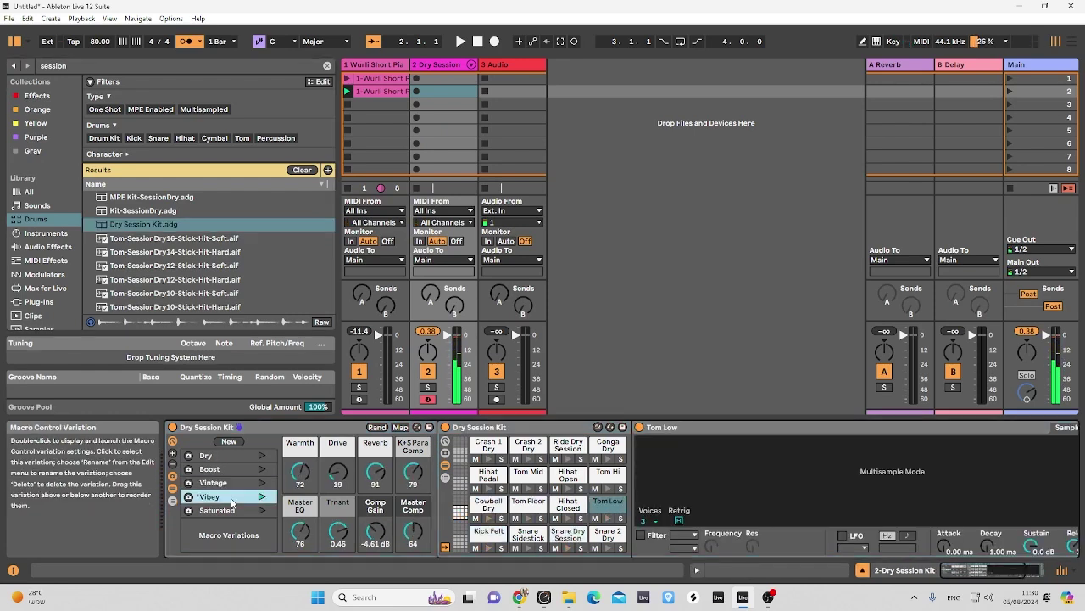
double_click(226, 511)
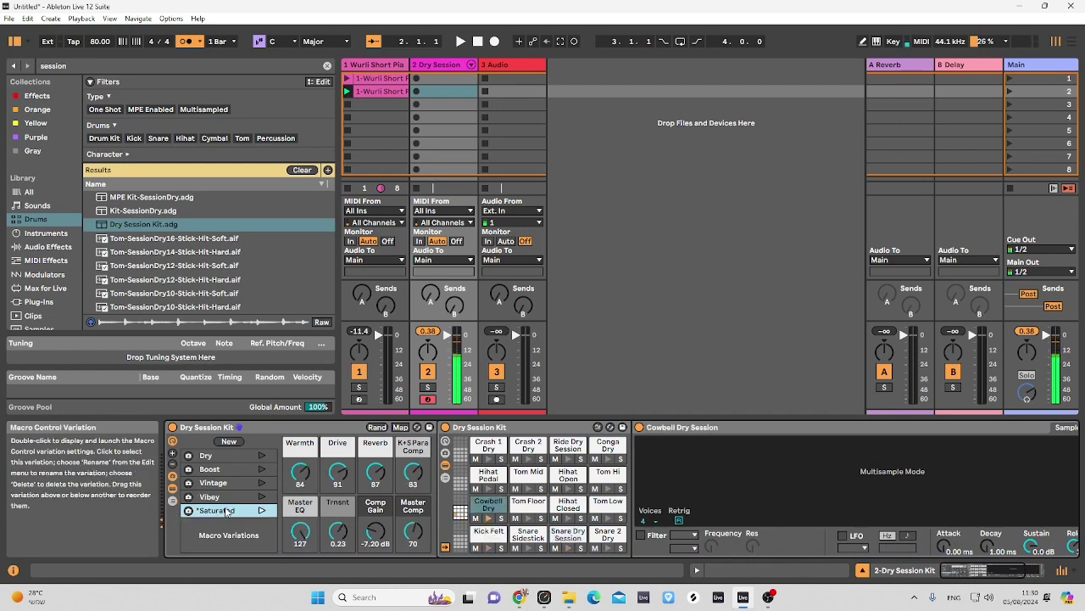
double_click(209, 456)
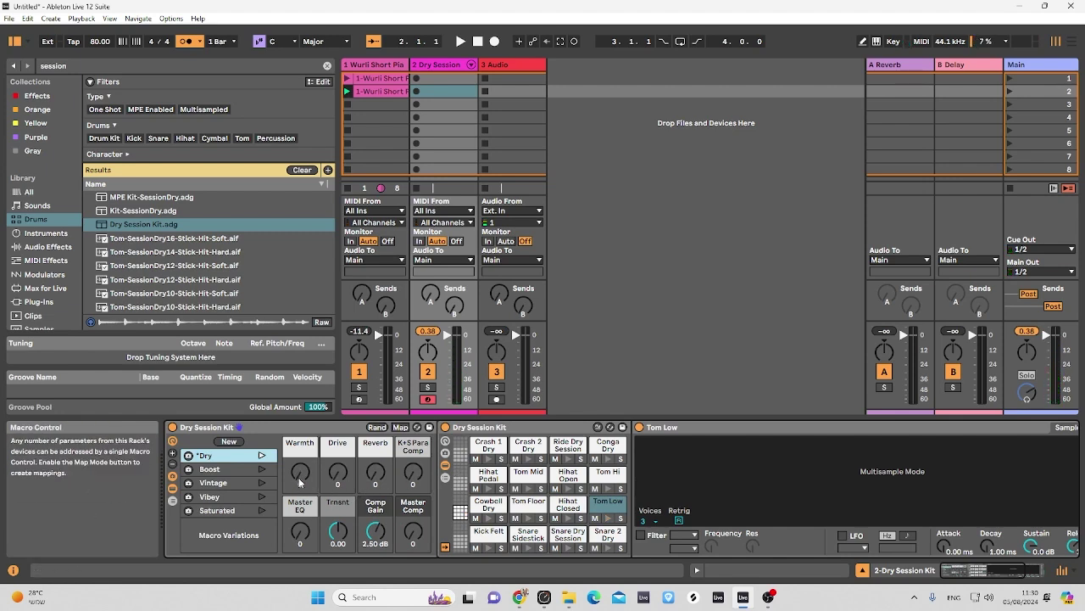
Audition the kit's Drive, Reverb, K+S Para Comp and Master EQ macros at 127, returning each to 0.
drag(299, 481, 299, 525)
drag(336, 474, 337, 407)
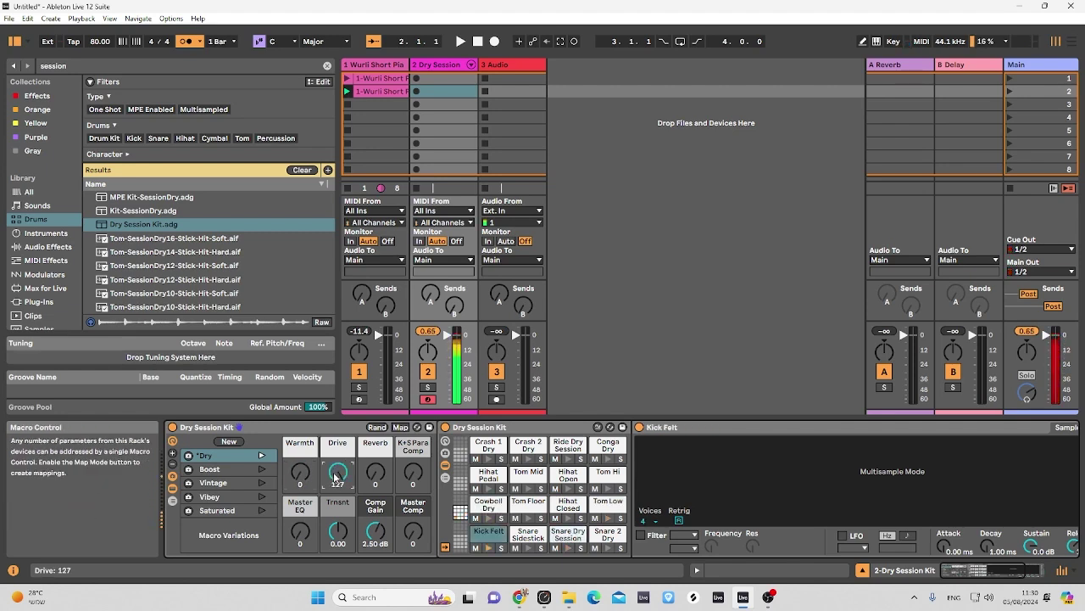
drag(337, 475, 337, 441)
drag(336, 479, 337, 521)
drag(376, 475, 376, 424)
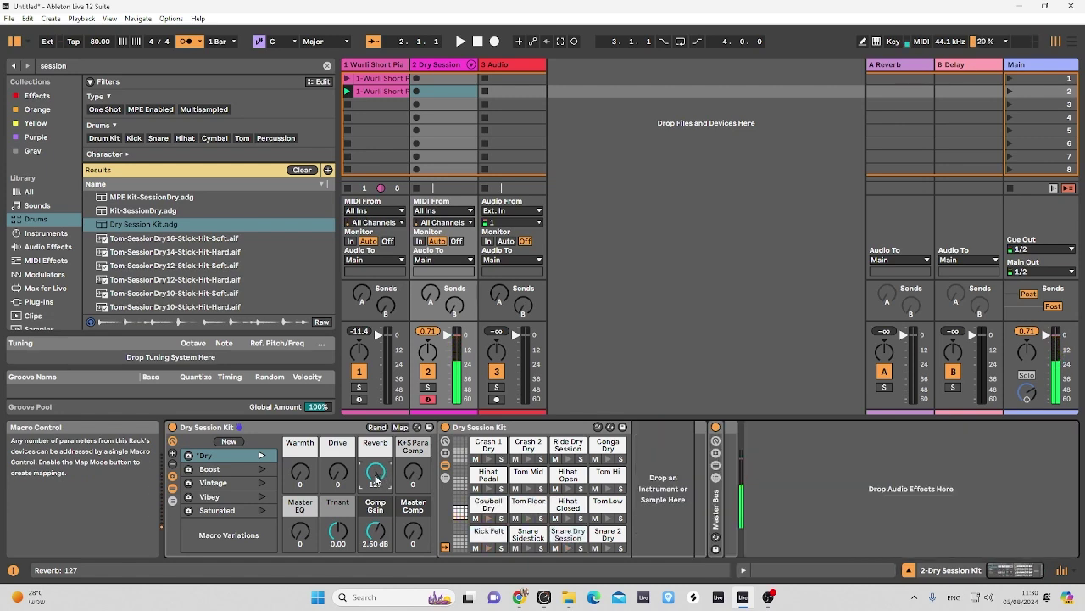
drag(376, 479, 376, 519)
drag(413, 473, 413, 432)
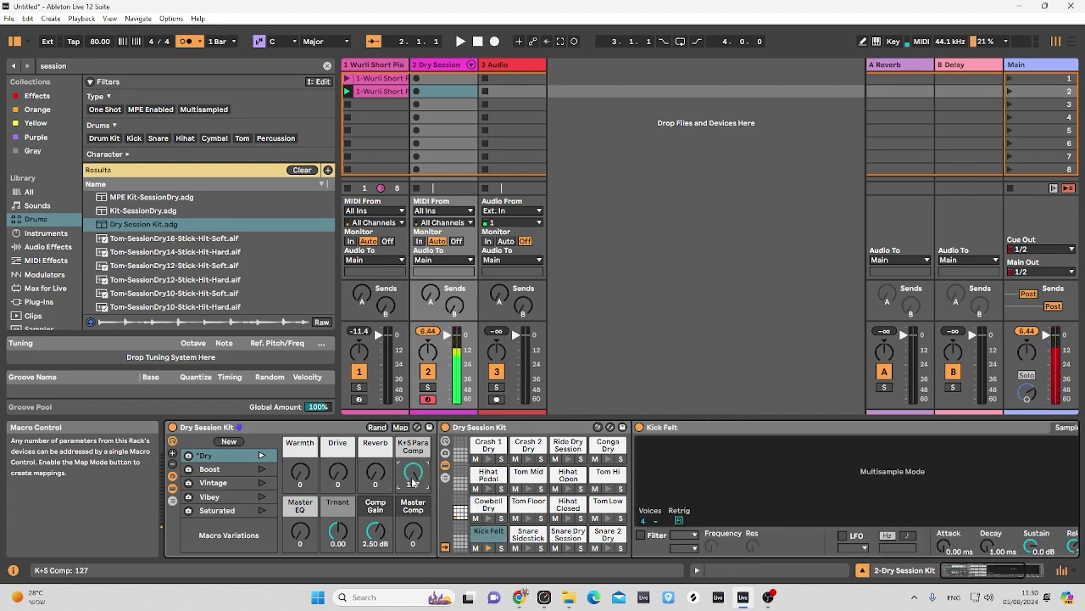
drag(413, 482, 413, 509)
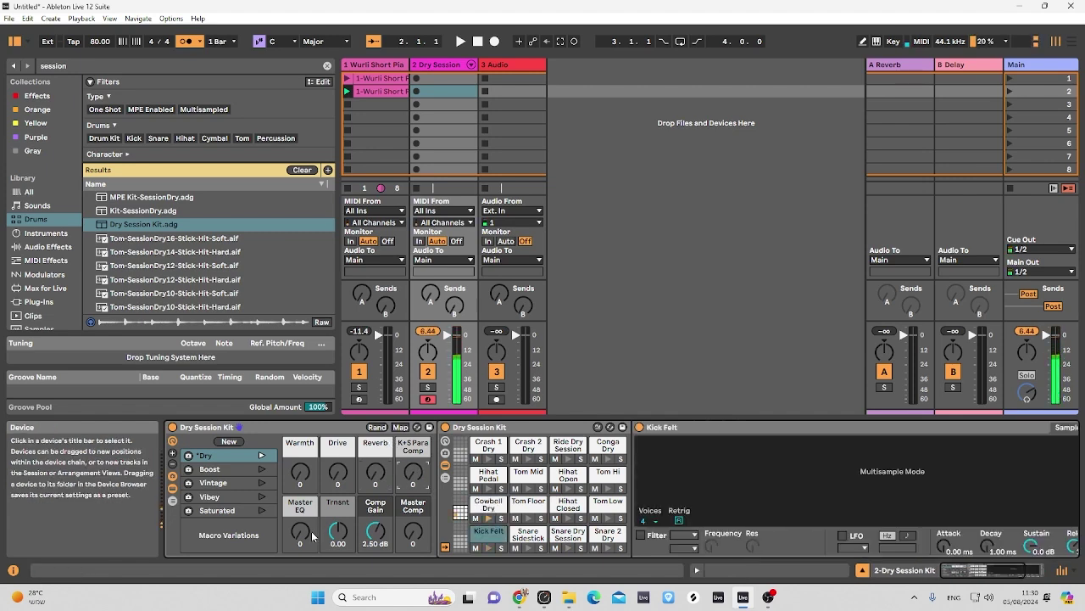
drag(299, 539, 299, 484)
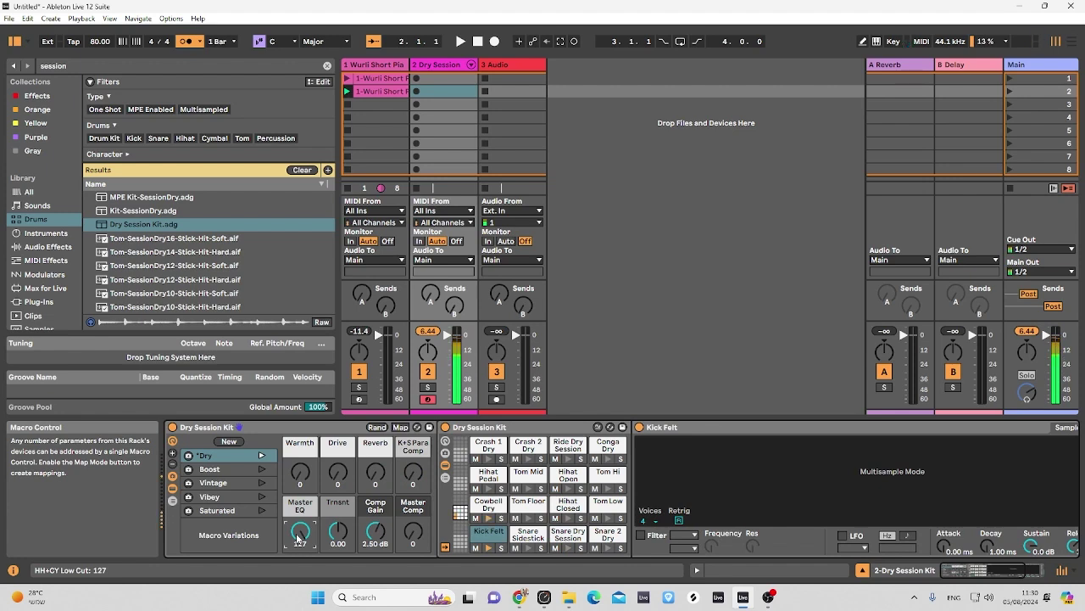
drag(298, 539, 299, 593)
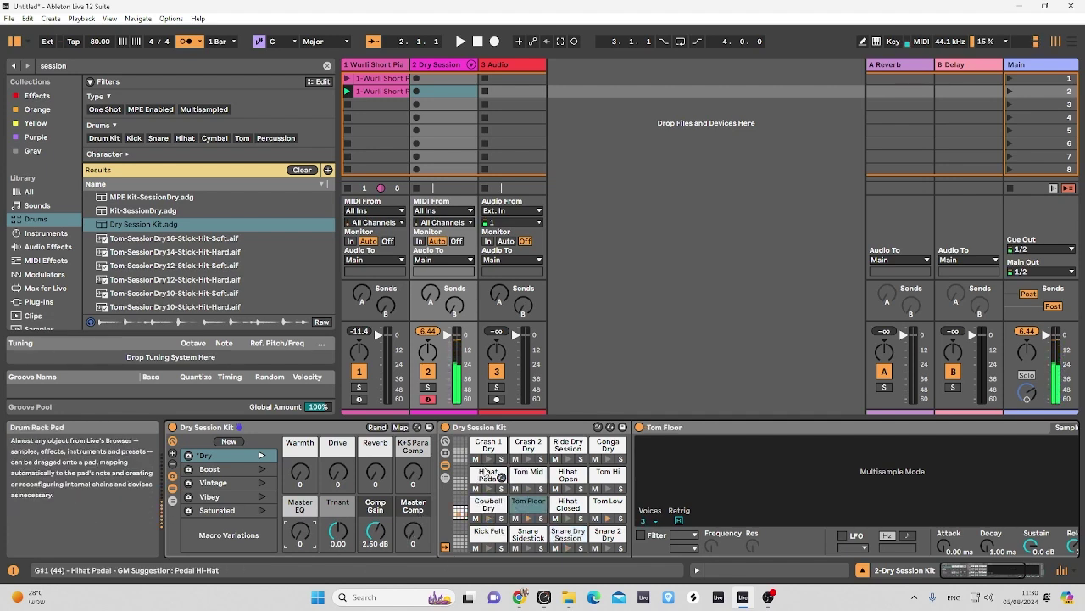
click(528, 471)
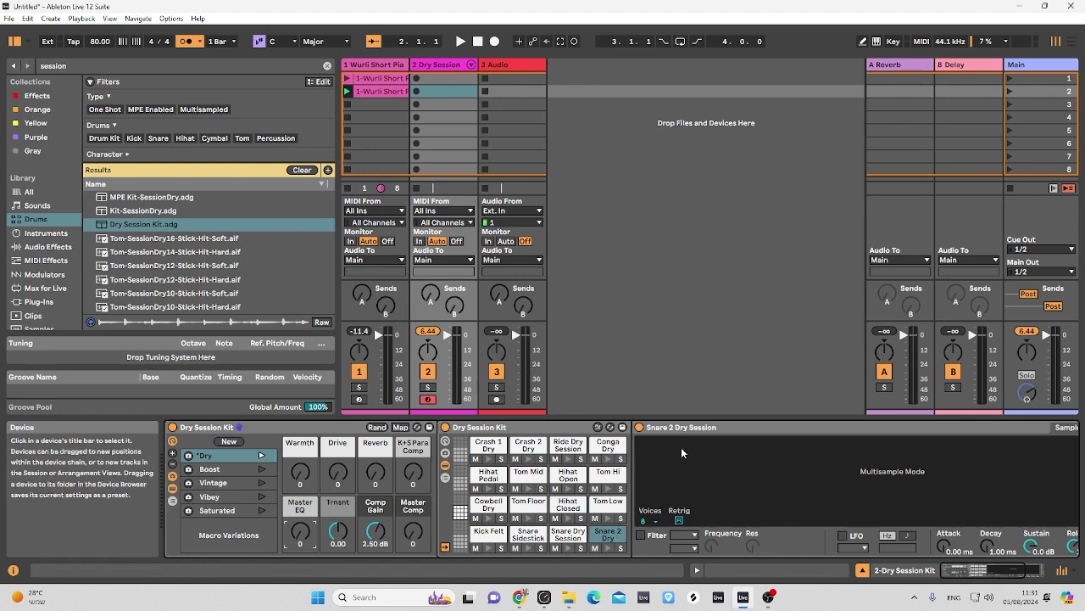
Arm the 3 Audio track and record a short audio clip in its third Session View slot.
click(497, 66)
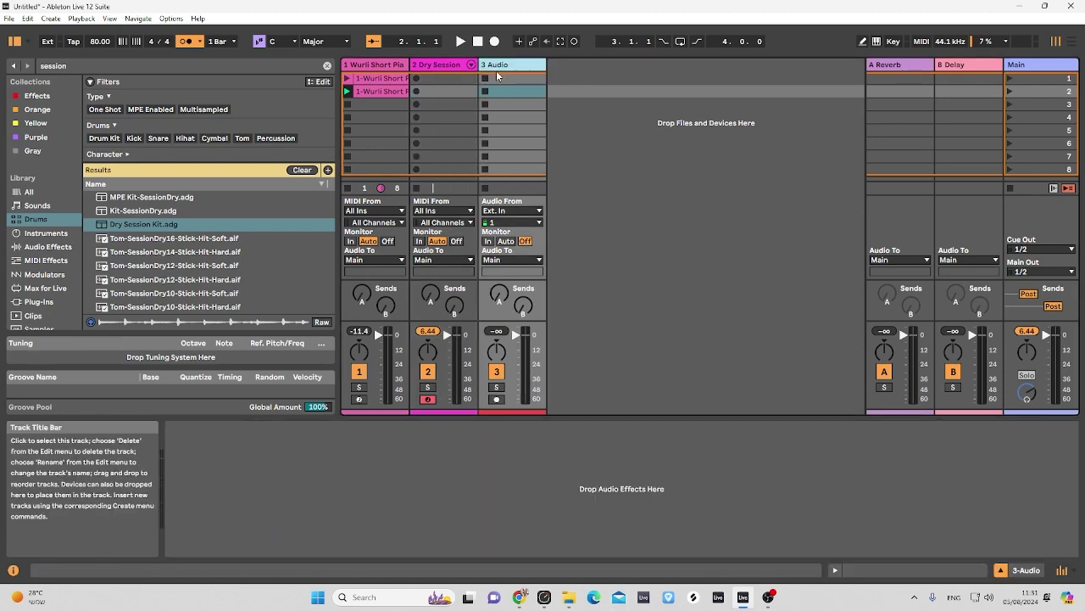
key(Tab)
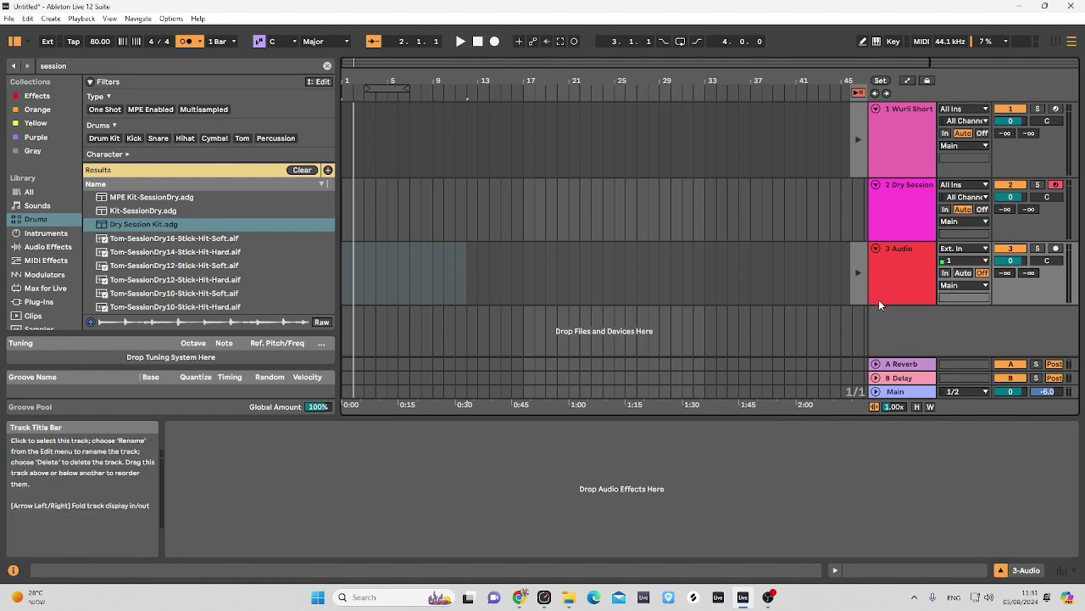
click(1056, 249)
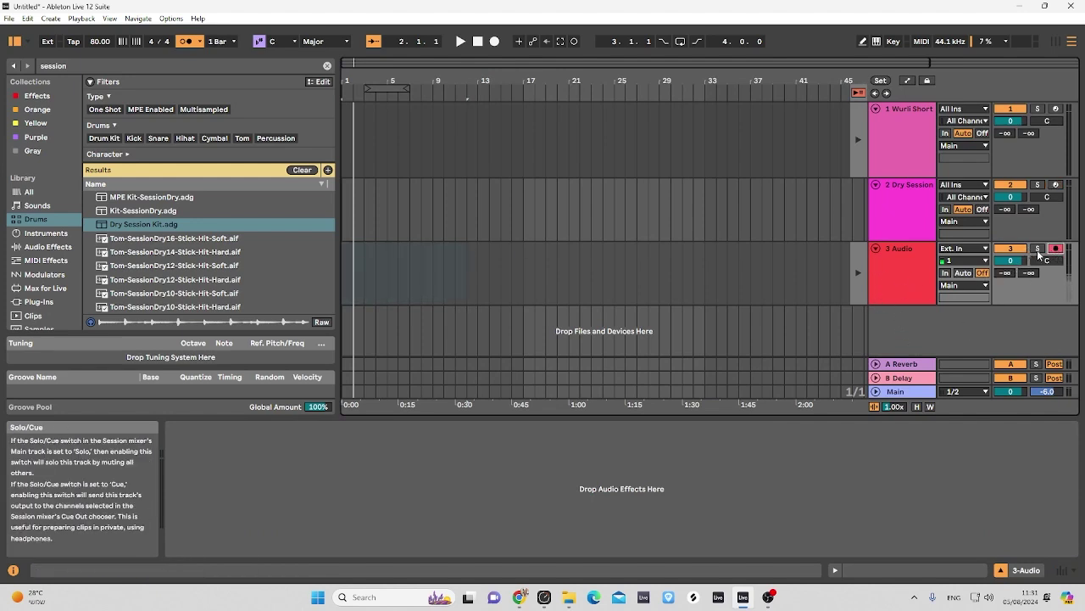
key(Tab)
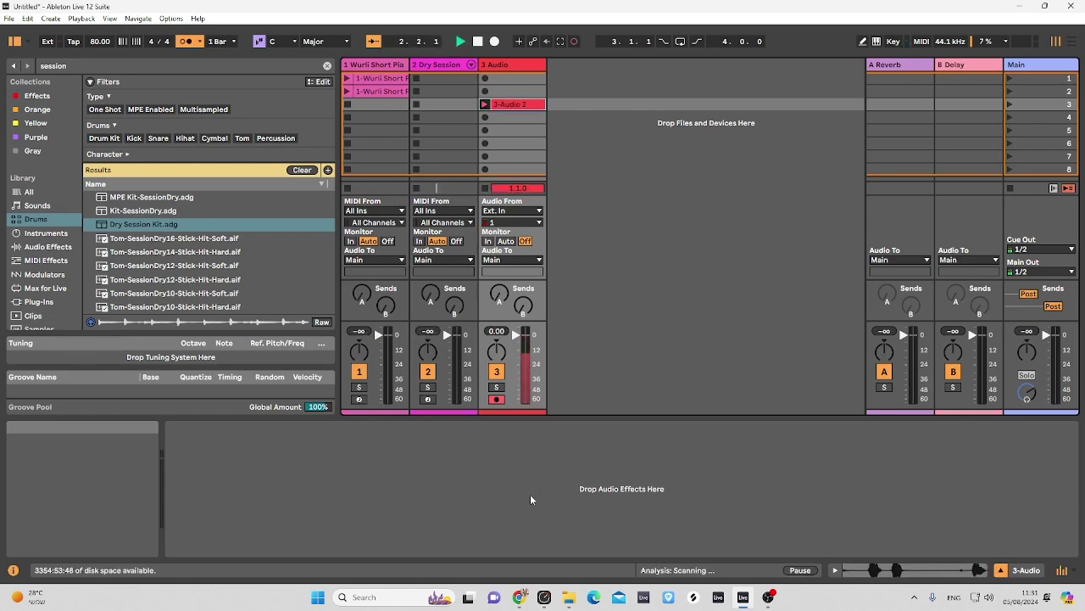
Lower the recorded audio clip's gain to -3.7 dB.
click(513, 104)
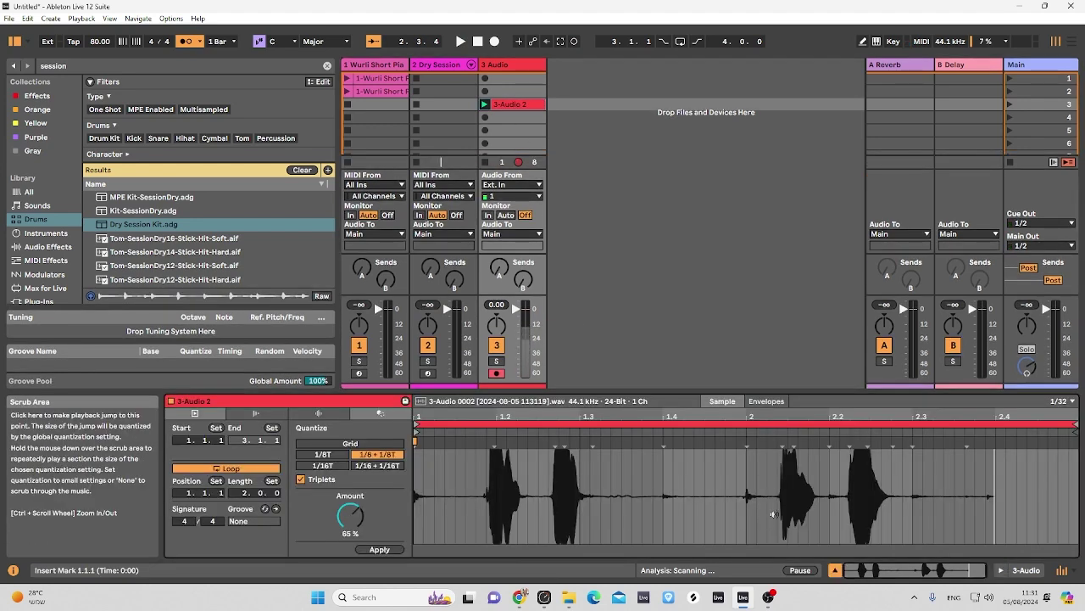
click(776, 513)
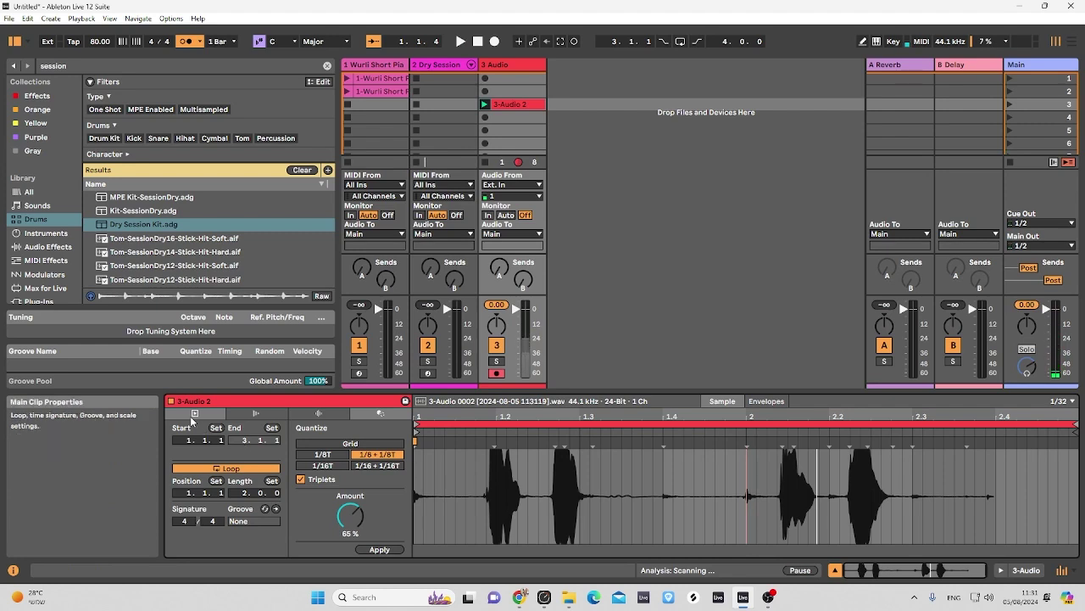
click(242, 416)
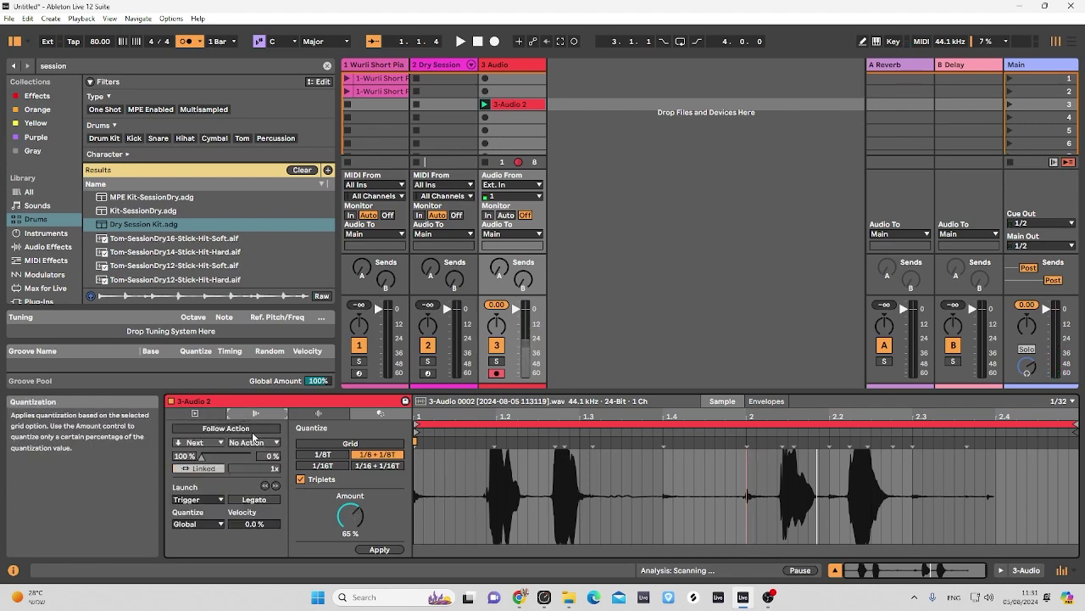
click(311, 412)
drag(373, 482, 374, 487)
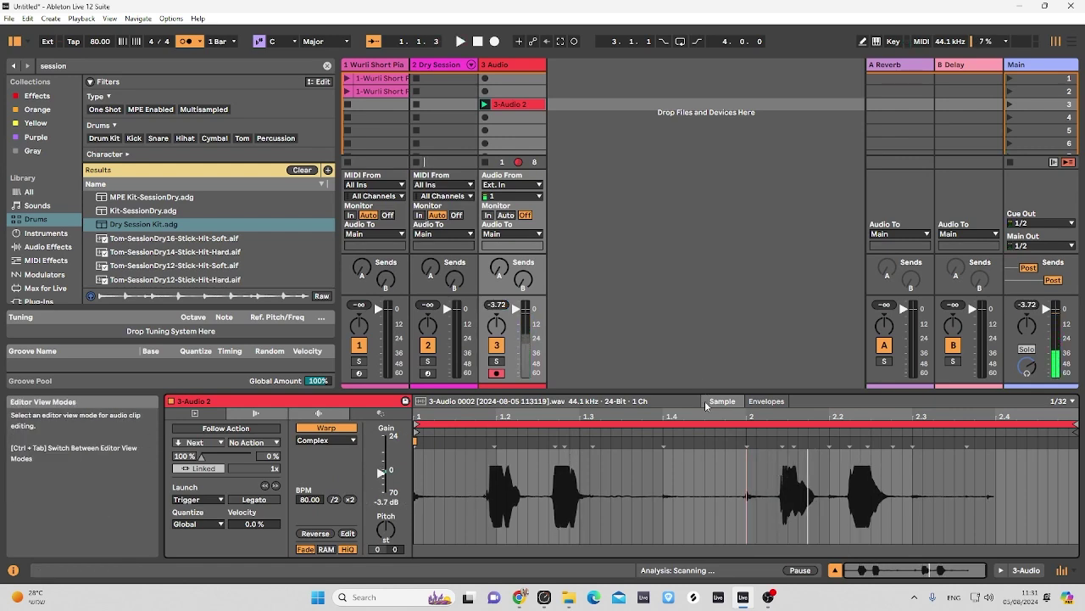
Place the recorded clip in Arrangement View on the 3 Audio track at bar 19 and return the tracks to arrangement playback.
key(Tab)
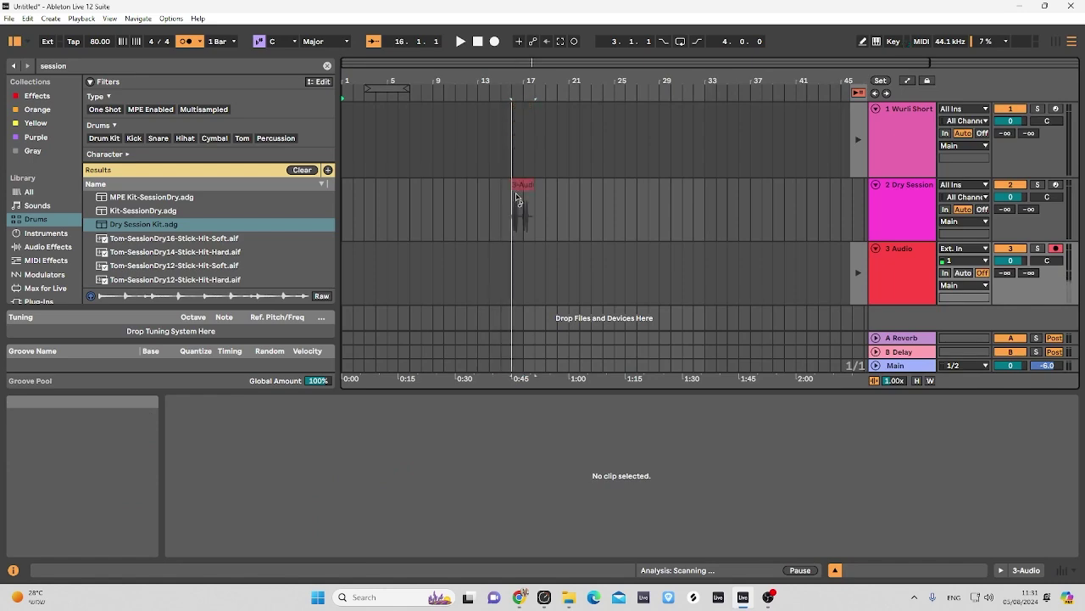
drag(517, 204, 555, 262)
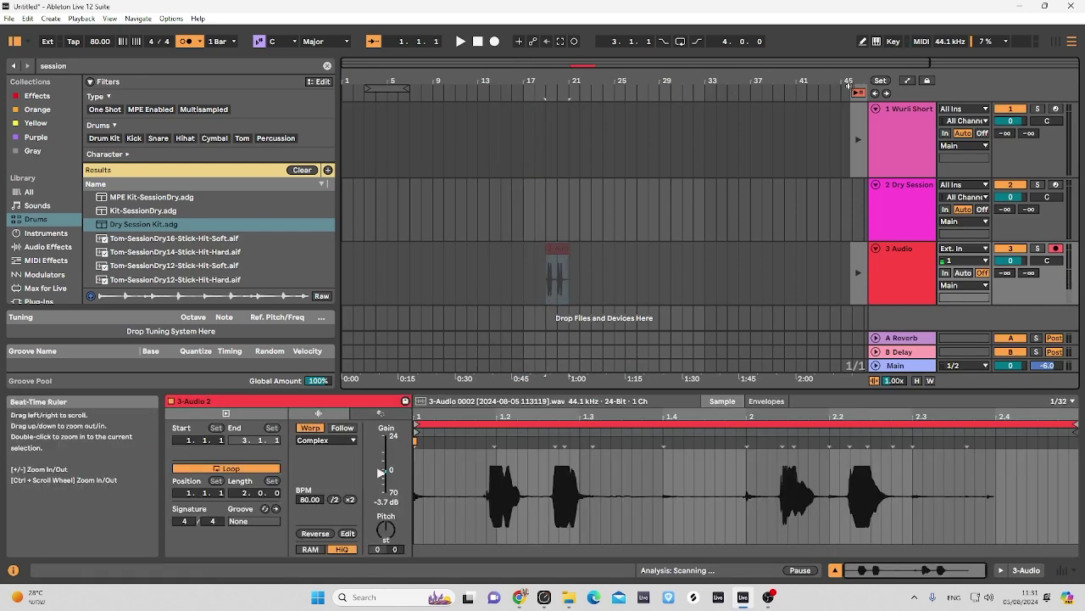
click(857, 92)
Isolate the first hit after bar 20 as its own clip by splitting 3-Audio 2 just after 20.1.2 and 20.1.4.
double_click(555, 81)
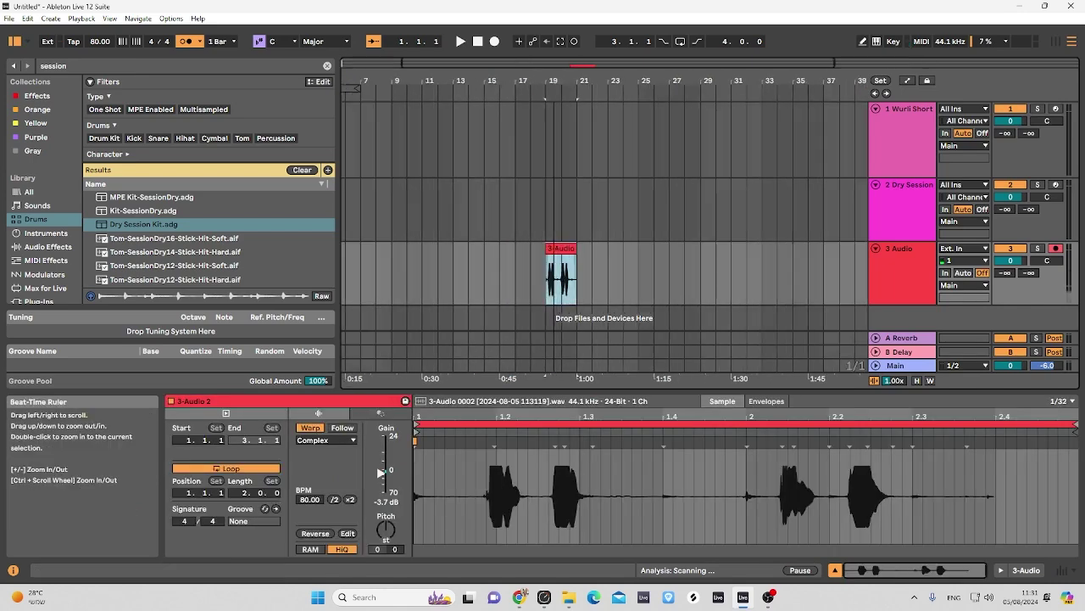
click(664, 300)
click(676, 296)
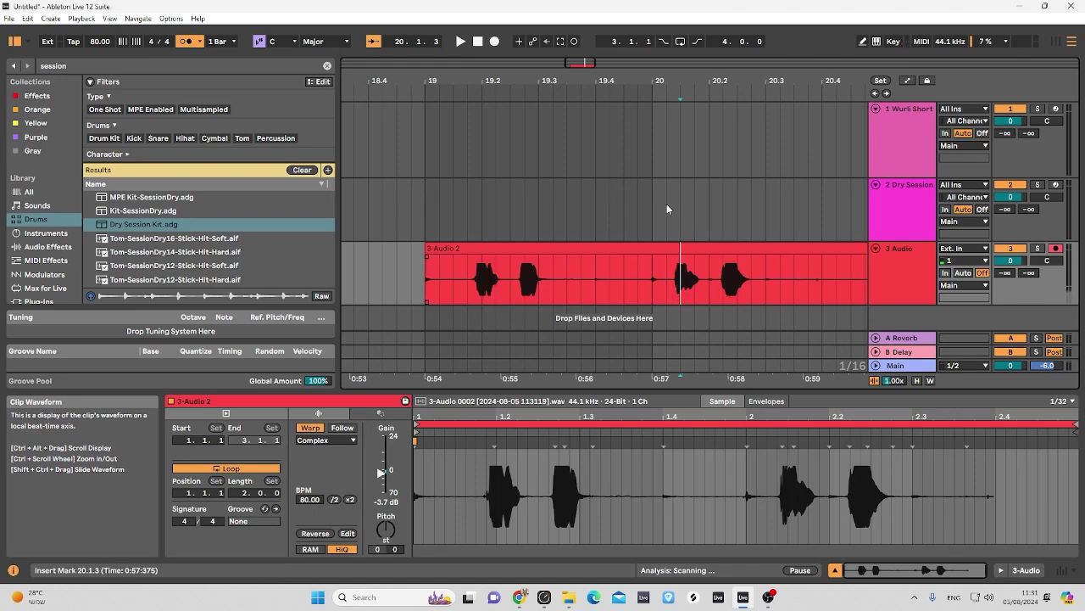
drag(684, 85, 614, 220)
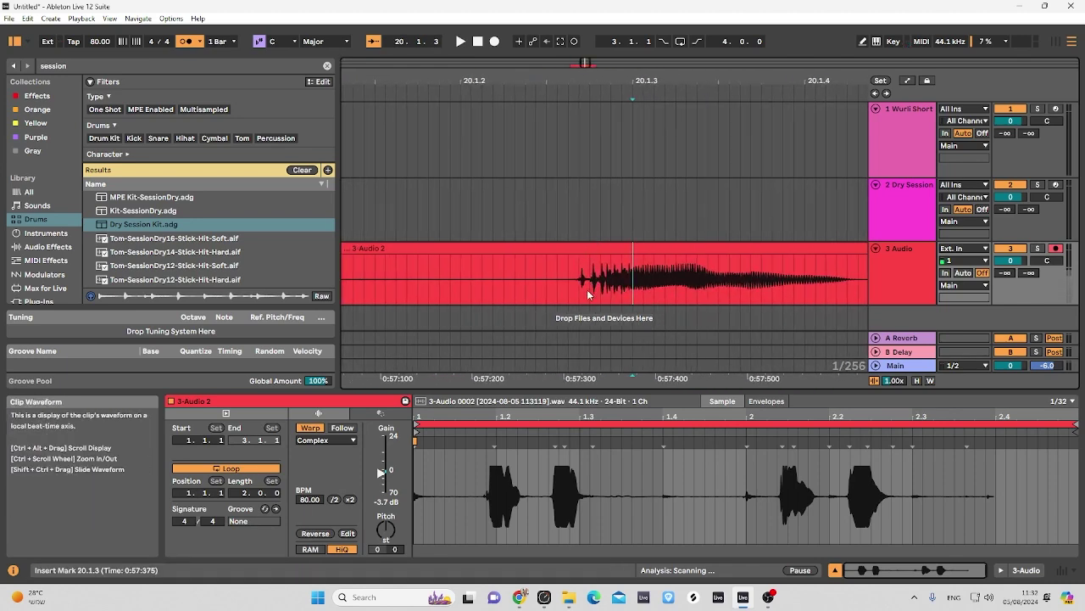
drag(582, 288, 811, 284)
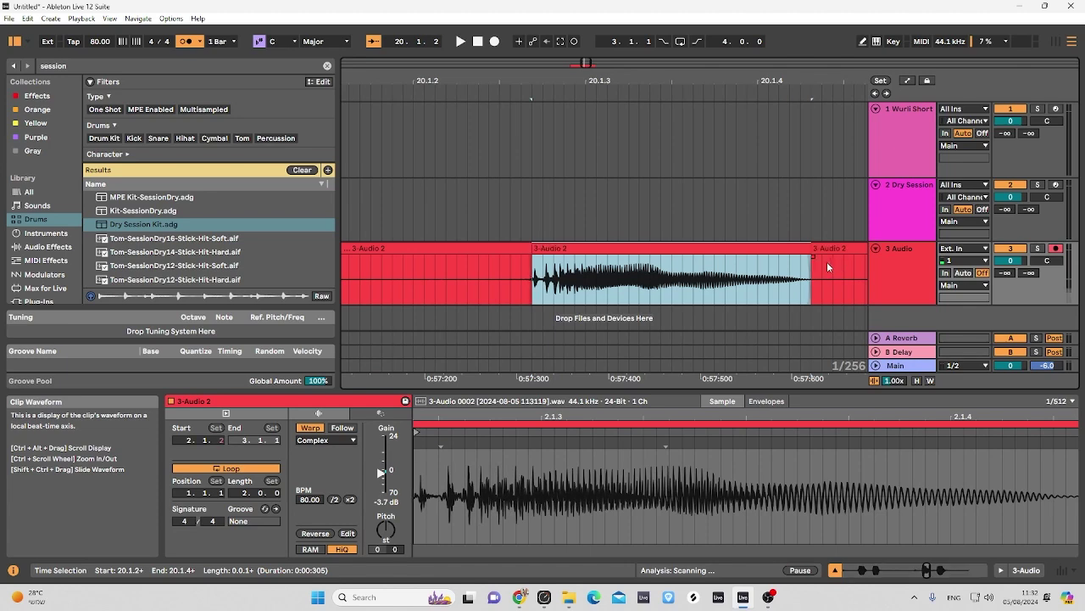
key(ctrl+e)
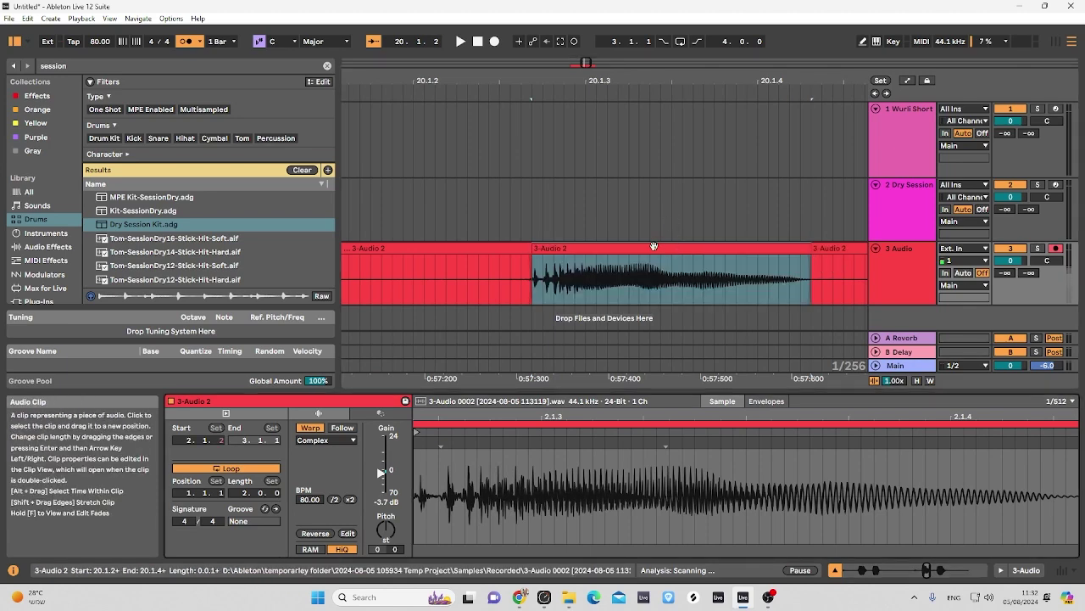
Load the isolated hit from 3 Audio onto the Snare 2 Dry pad and arm the Dry Session Kit track.
click(892, 194)
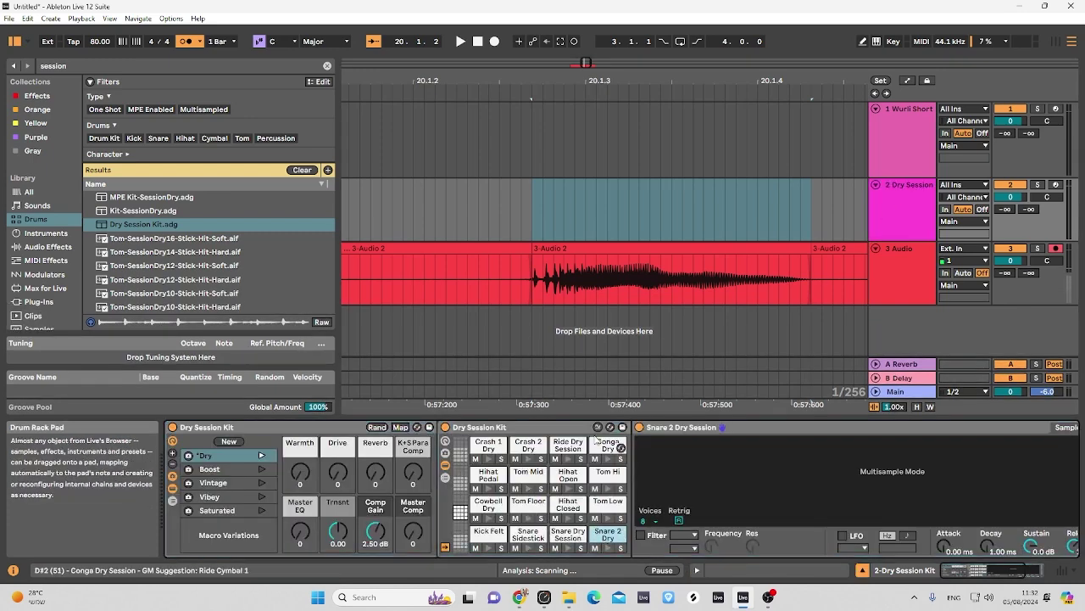
click(588, 248)
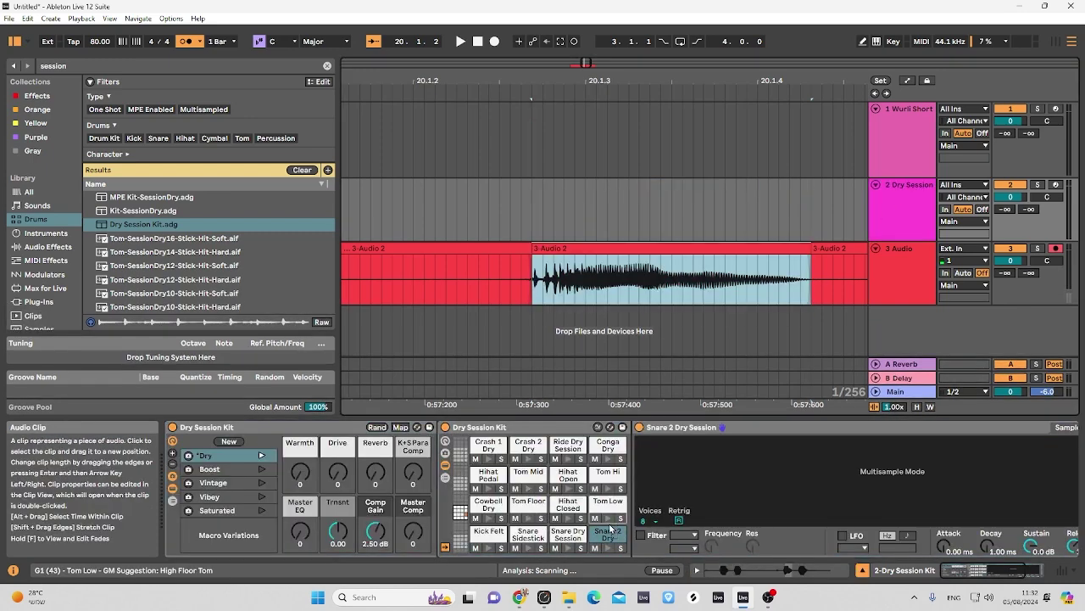
drag(607, 534, 607, 536)
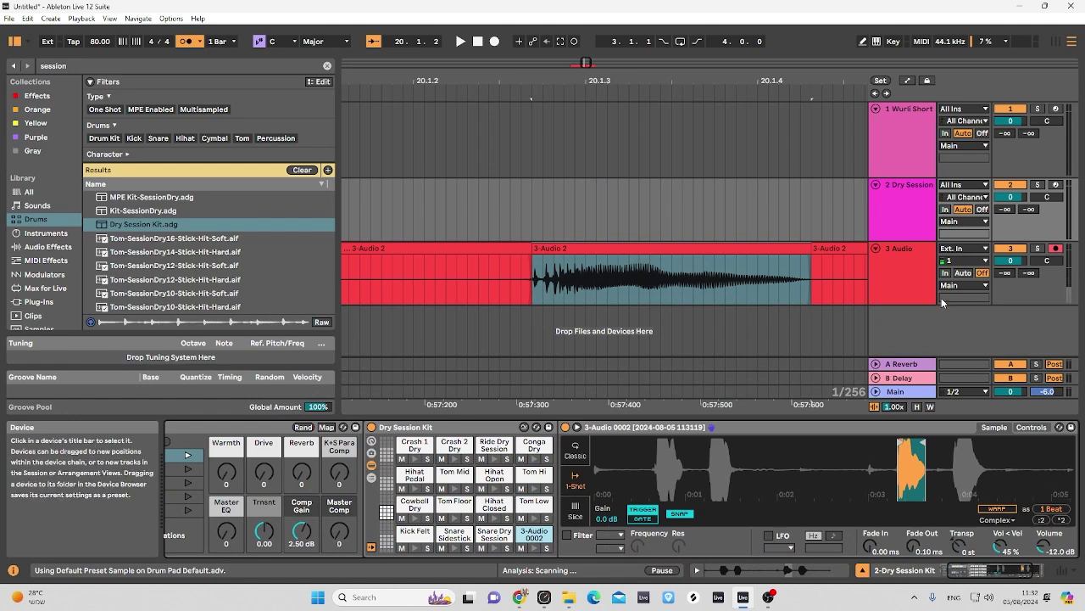
click(1056, 184)
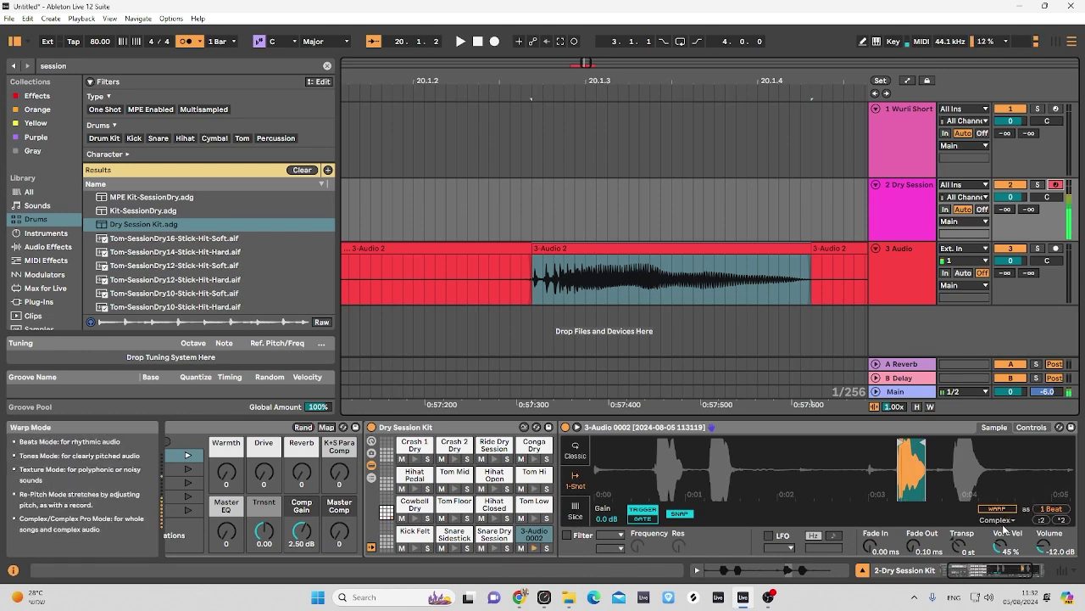
scroll(959, 550, up, 17)
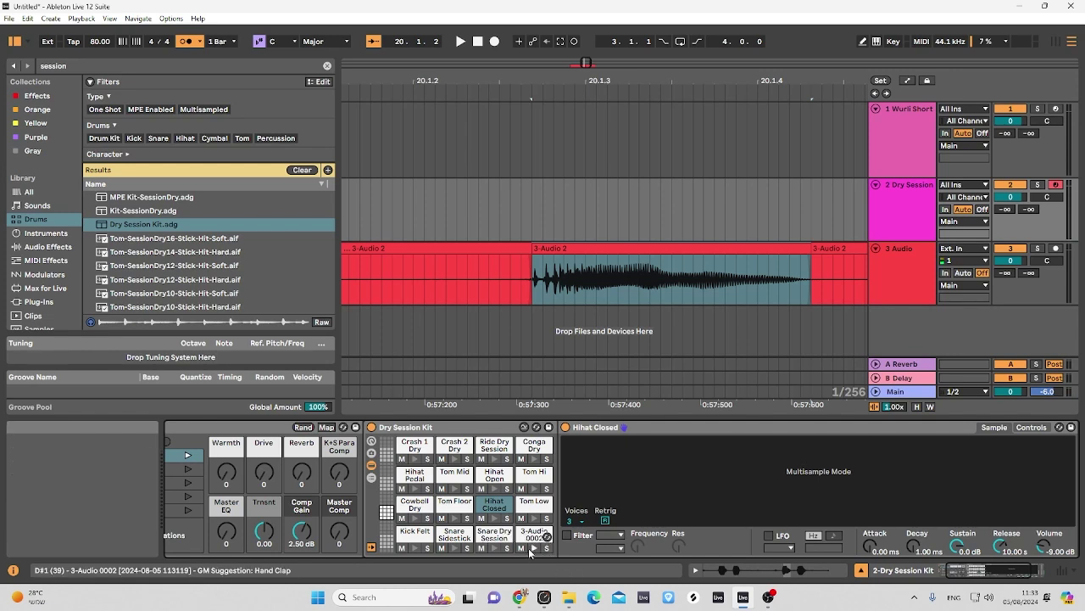
Undo the Snare 2 Dry pad replacement and redo the clip split around the isolated hit.
key(Down)
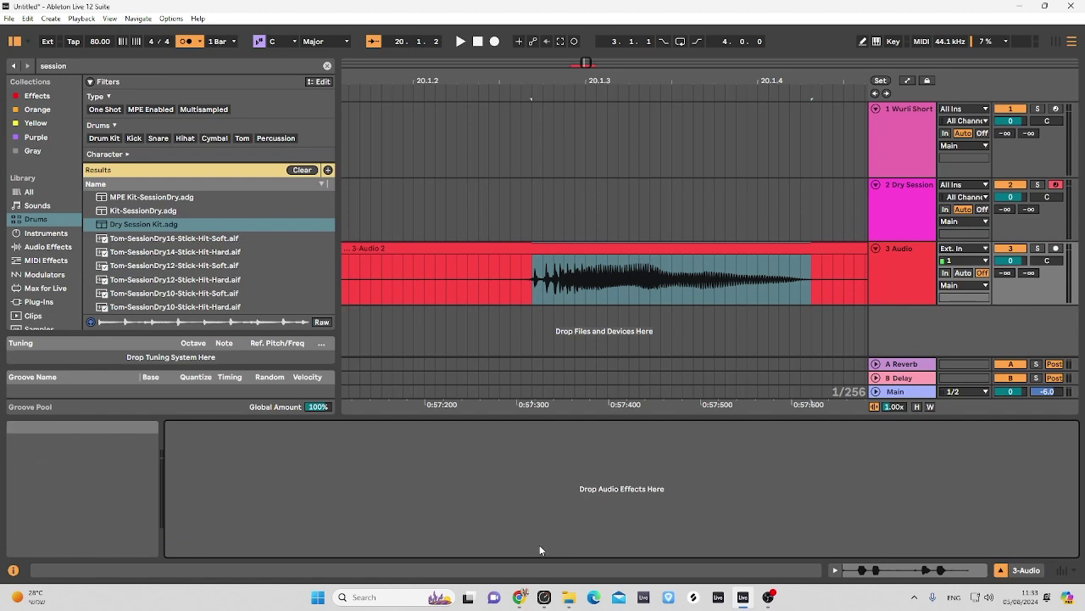
click(9, 18)
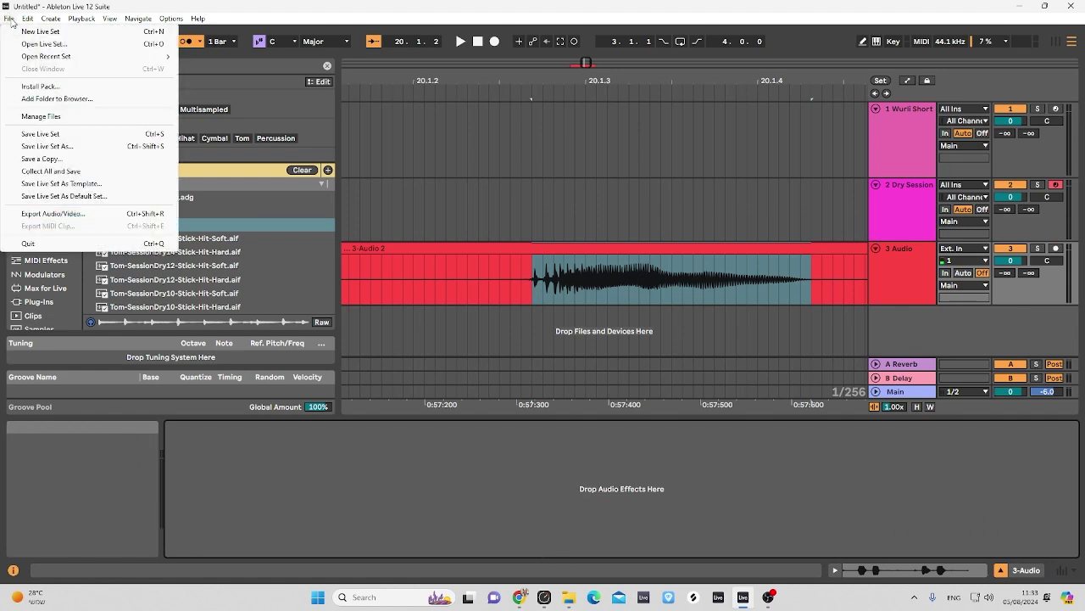
mouse_move(28, 19)
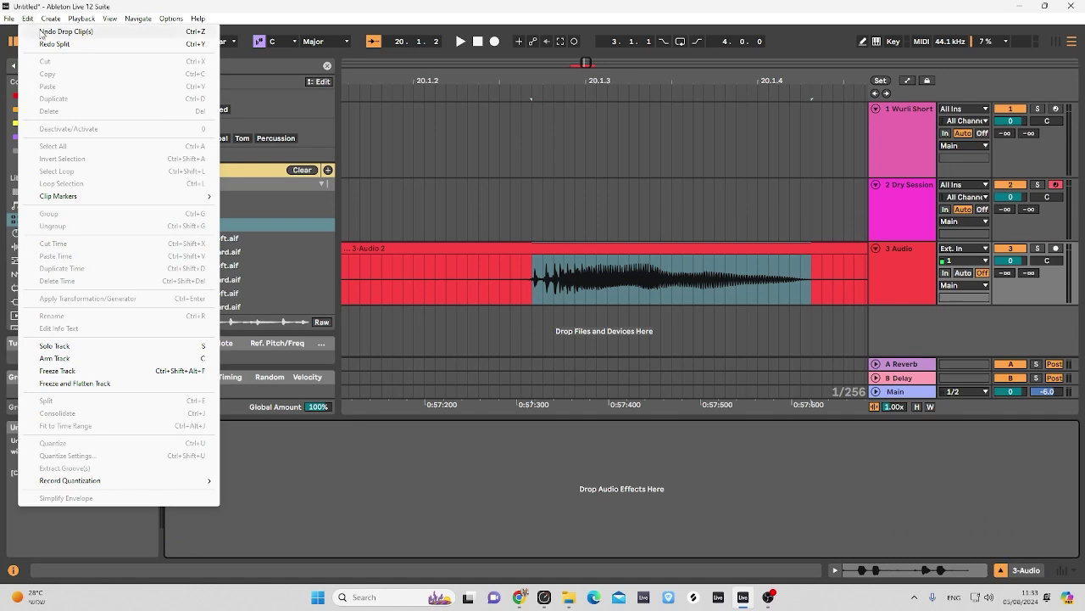
click(53, 44)
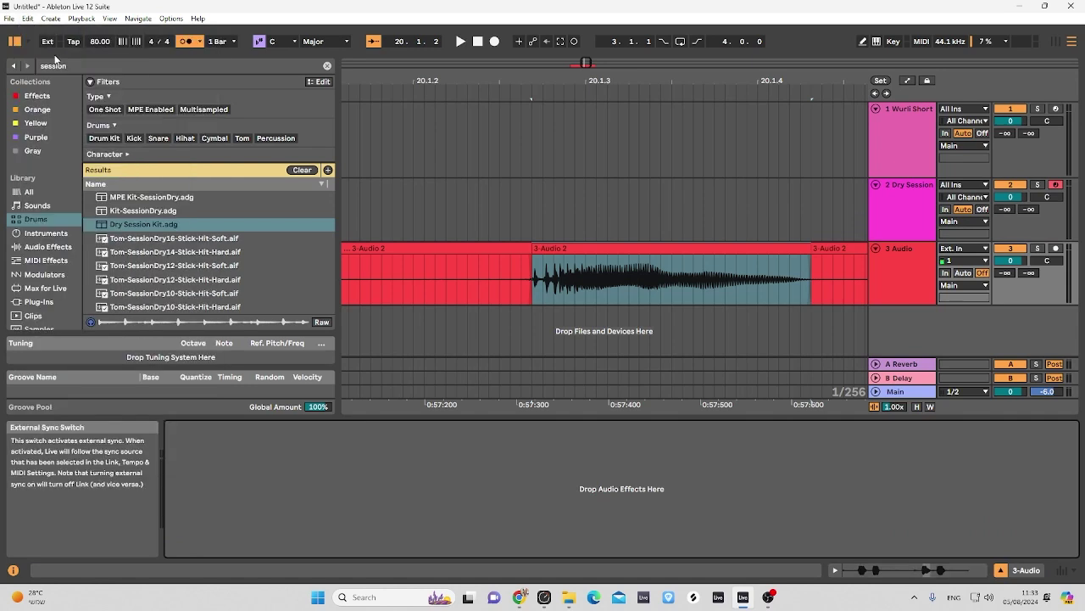
mouse_move(514, 604)
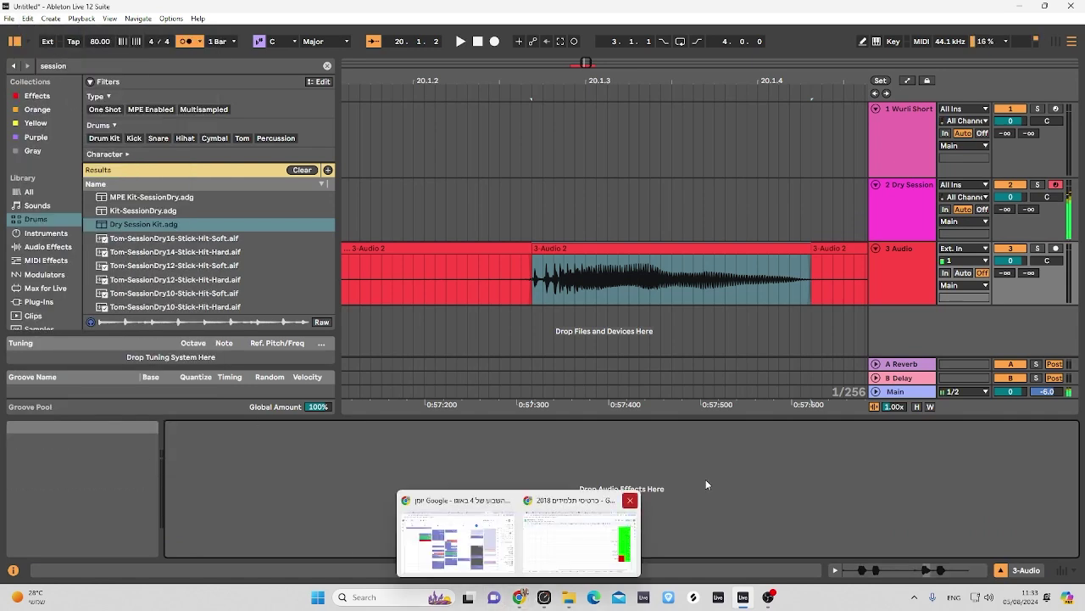
click(896, 204)
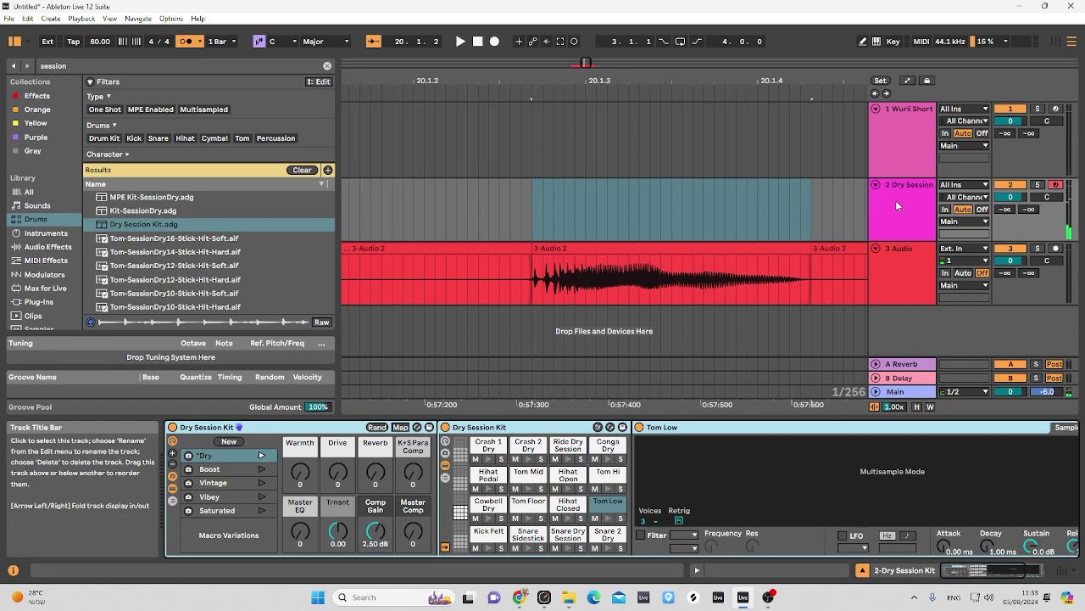
click(608, 472)
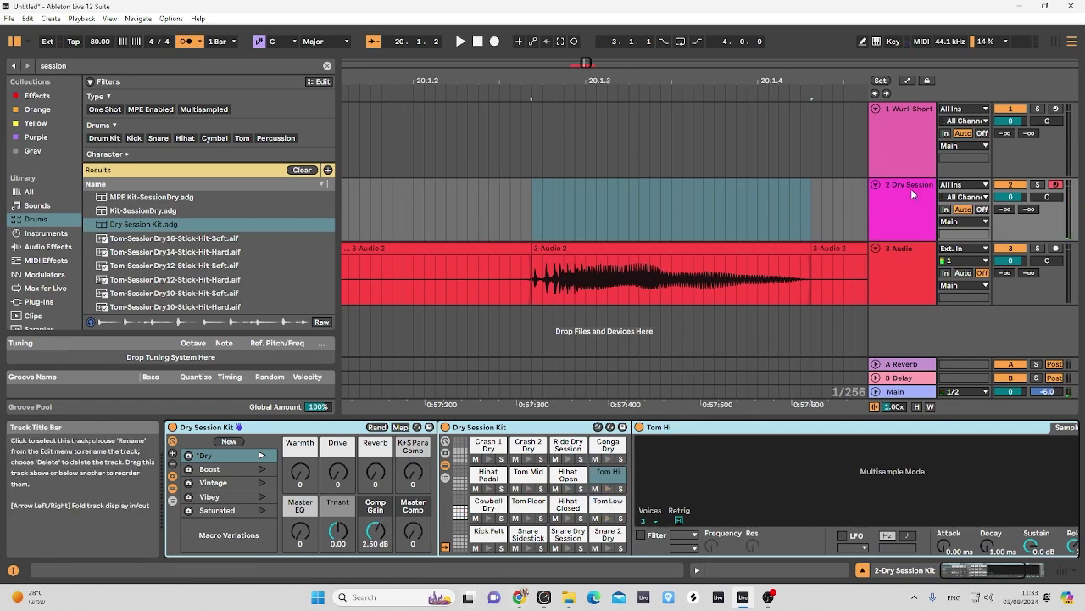
Split 3-Audio 2 around the next hit, from just after 20.2.1 to just after 20.2.3, and delete the remainder behind it.
click(881, 273)
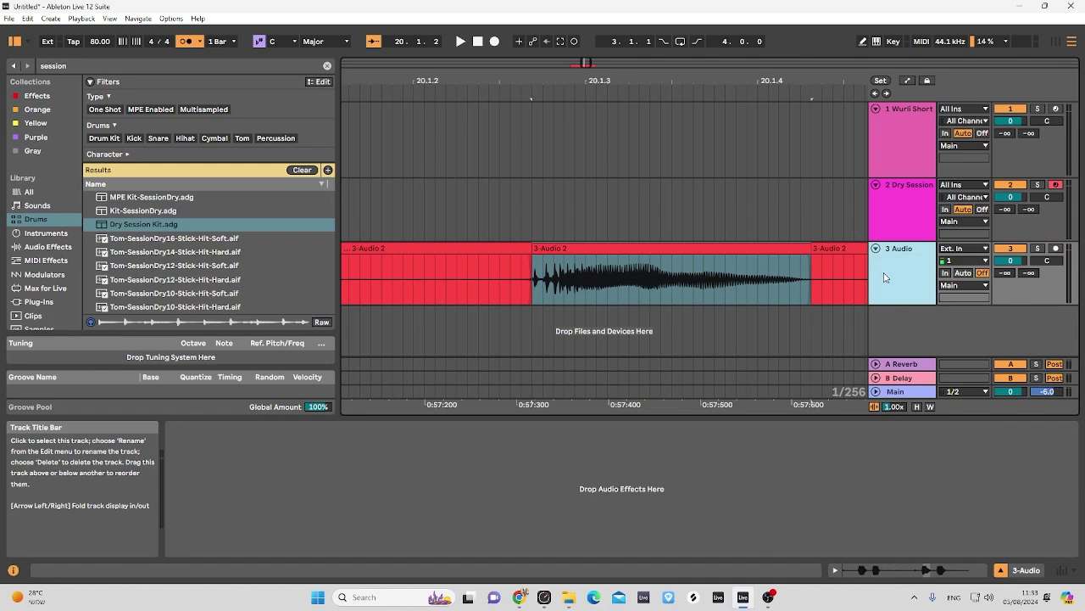
drag(625, 76, 684, 105)
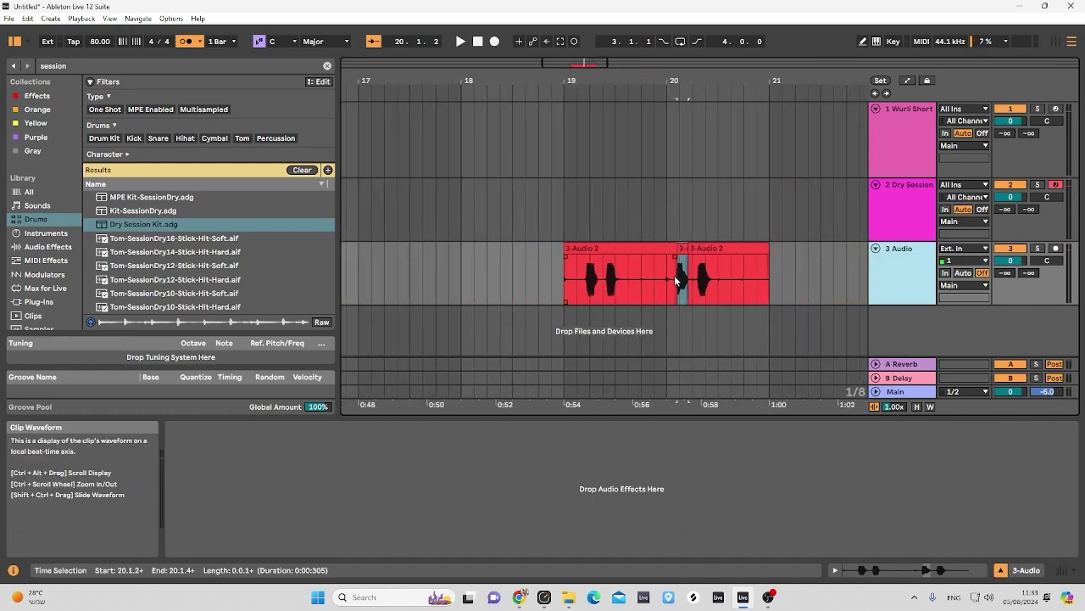
drag(718, 81, 718, 128)
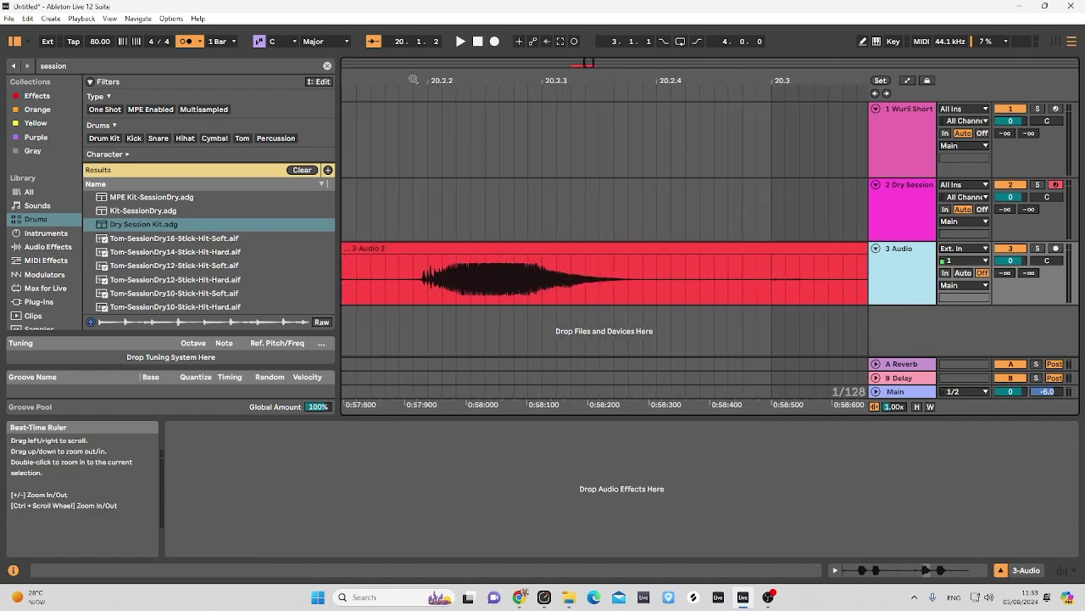
mouse_move(413, 80)
mouse_down()
mouse_move(453, 112)
mouse_move(379, 216)
mouse_up()
click(412, 296)
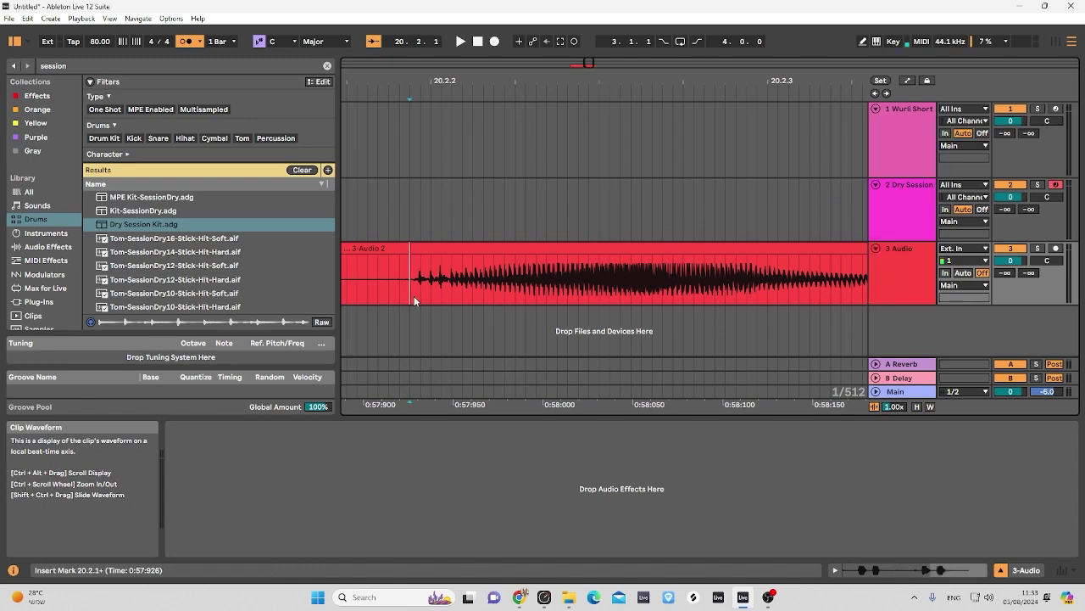
drag(413, 296, 834, 300)
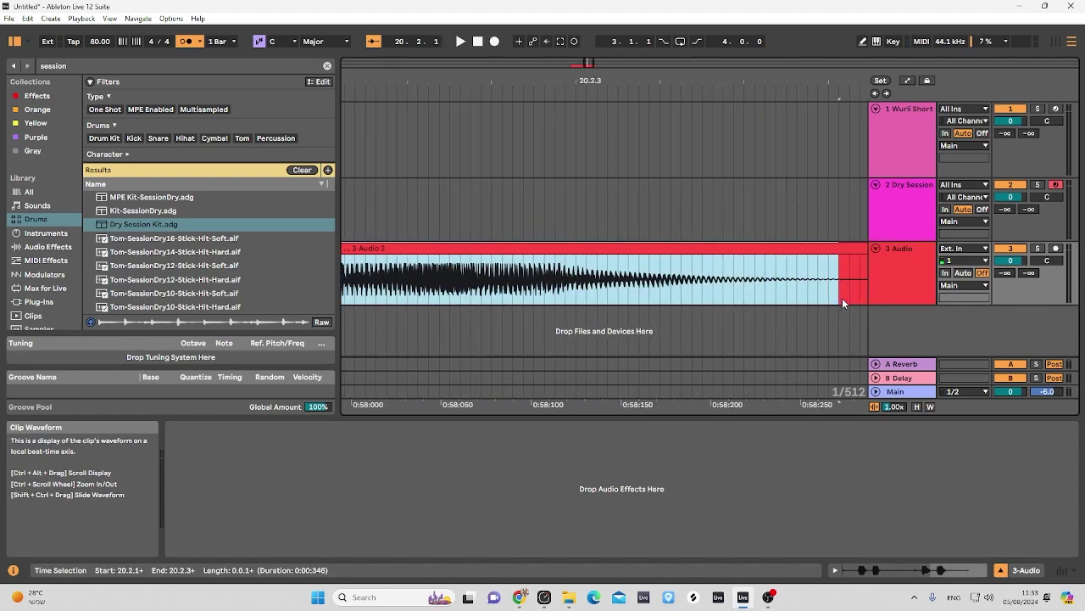
right_click(757, 252)
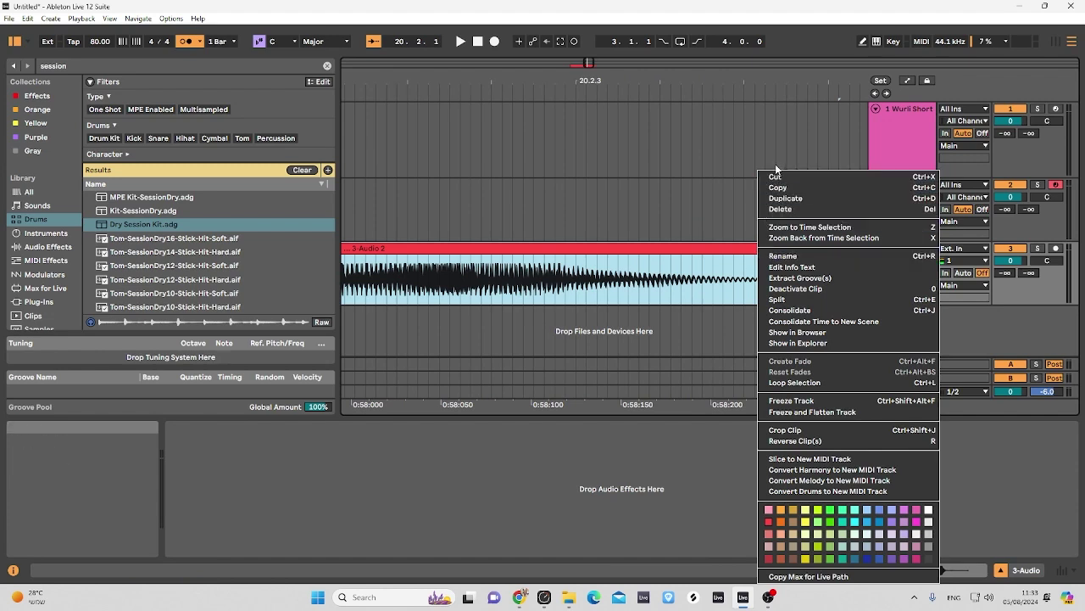
click(823, 299)
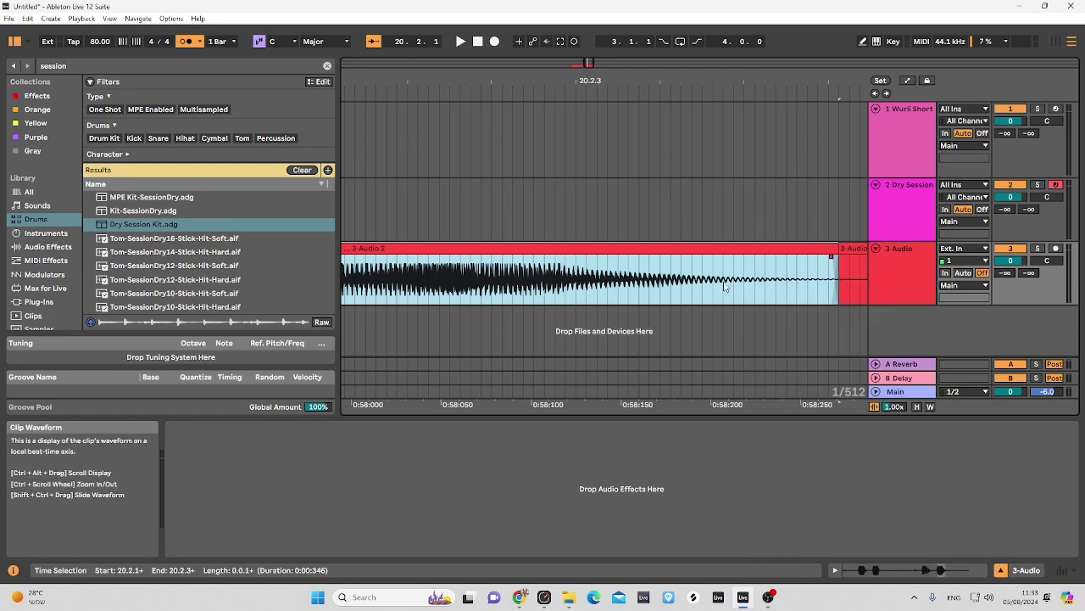
click(852, 265)
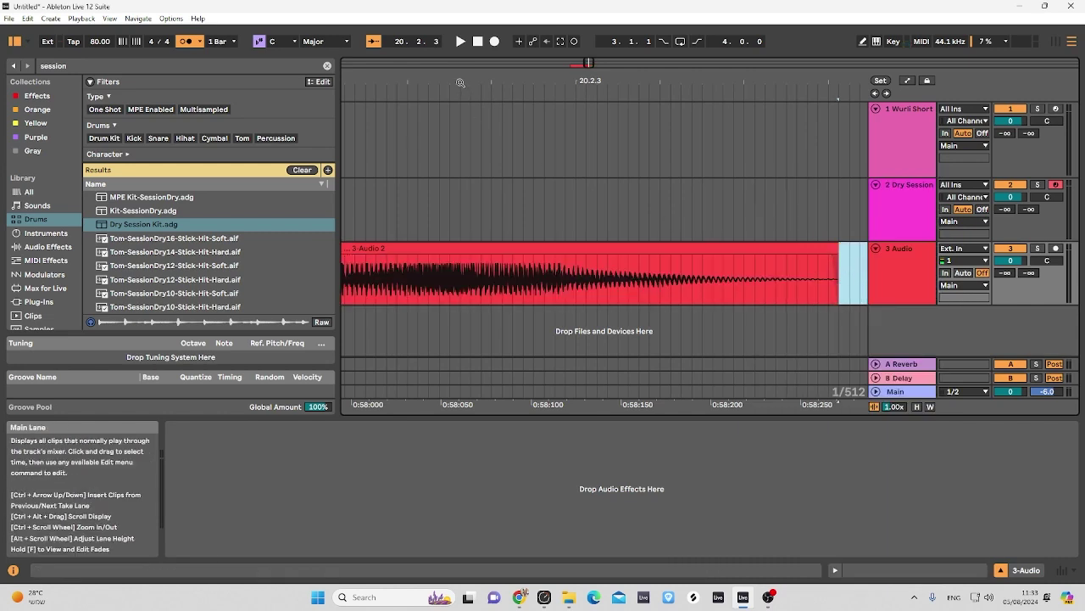
Shorten the silent clip before the newly isolated hit so a gap of empty track separates them.
drag(462, 78, 774, 157)
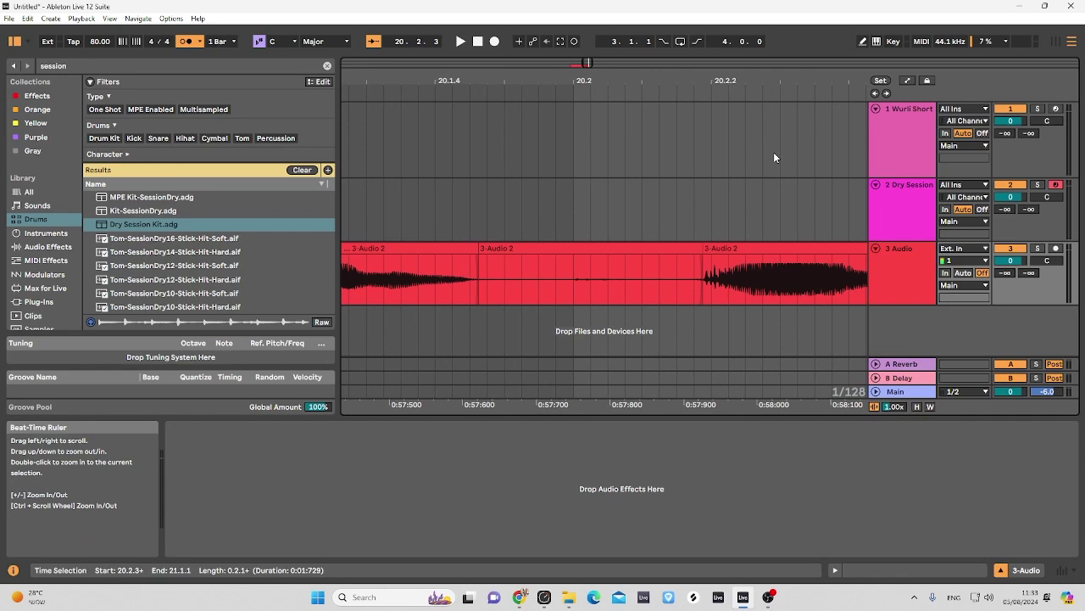
click(700, 247)
drag(700, 248, 642, 248)
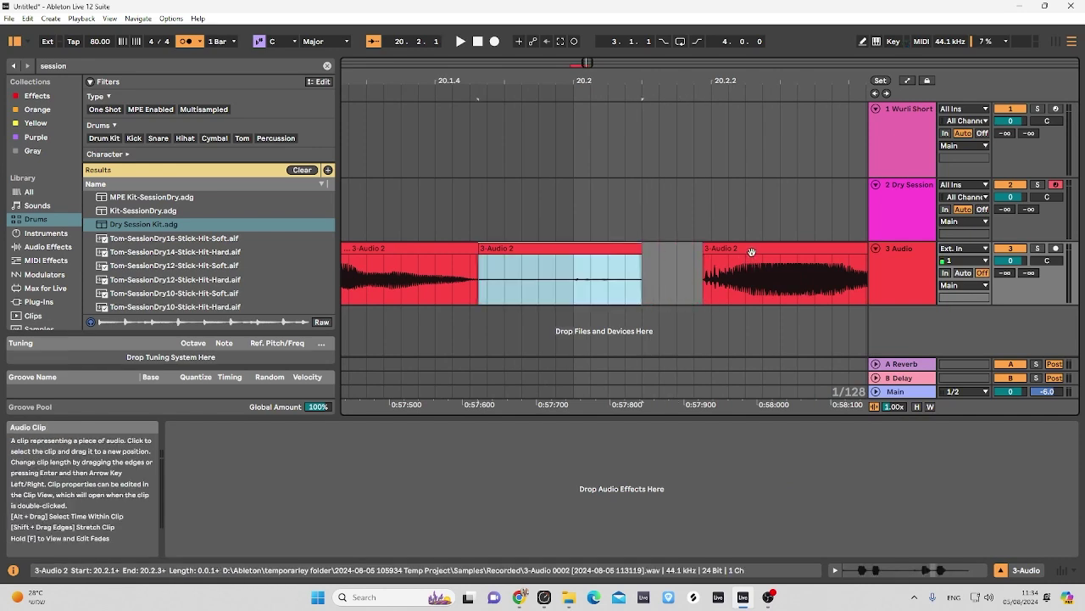
Try to place the isolated hit clip at 20.2.1 on a pad of the Dry Session Kit.
click(913, 201)
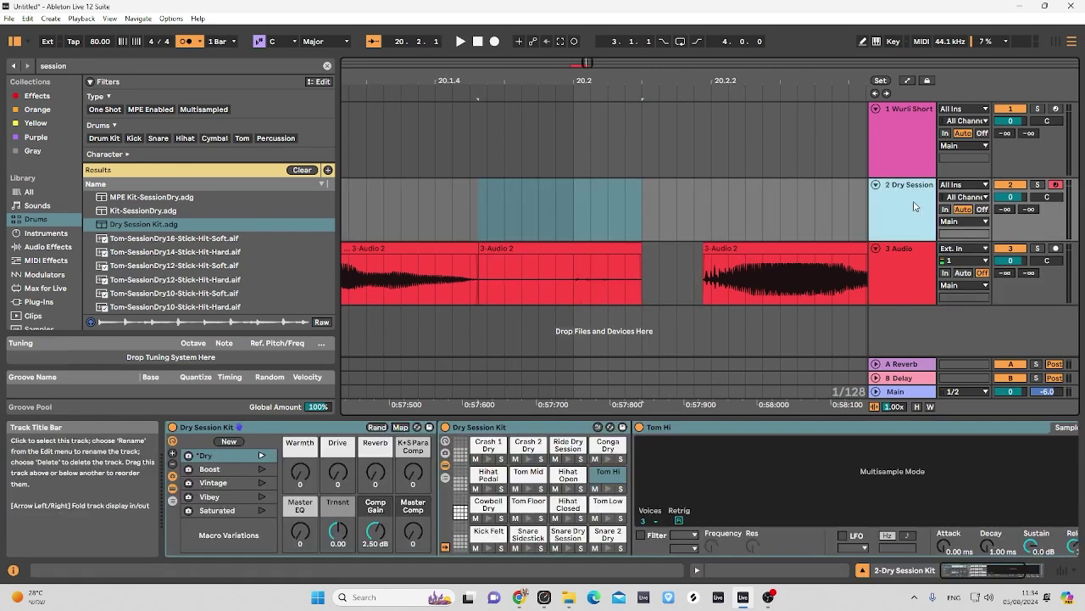
click(749, 282)
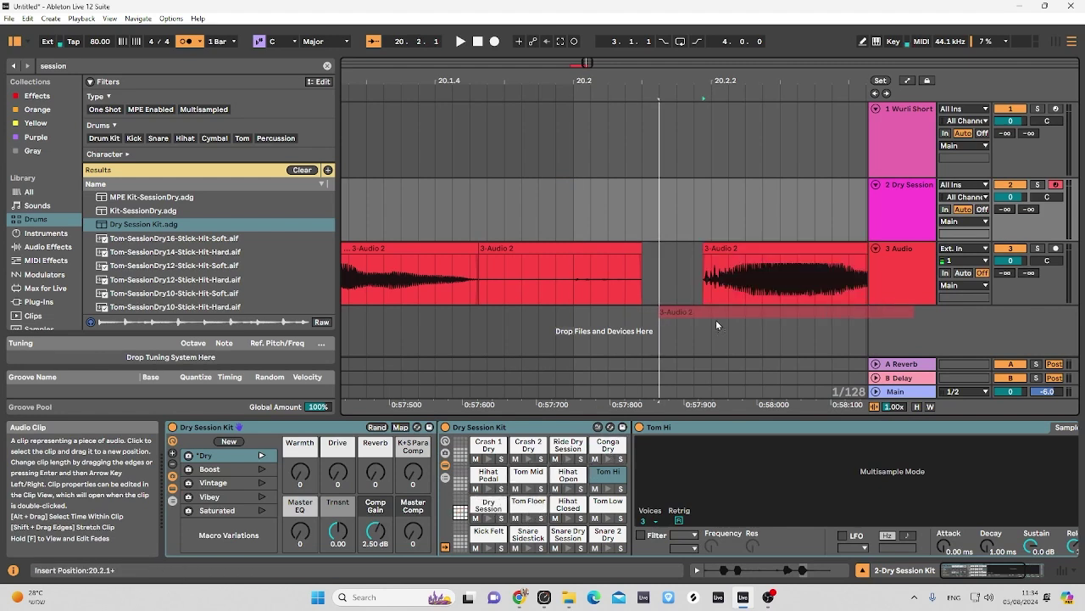
click(754, 271)
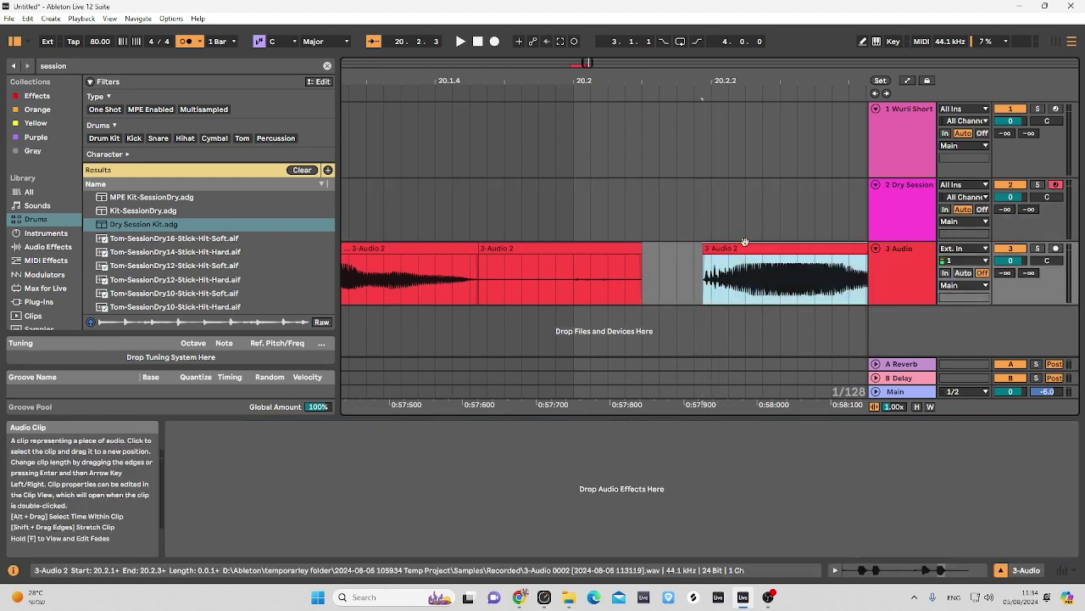
Play the isolated hit in Arrangement View from its start just after 20.2.1.
click(712, 284)
key(space)
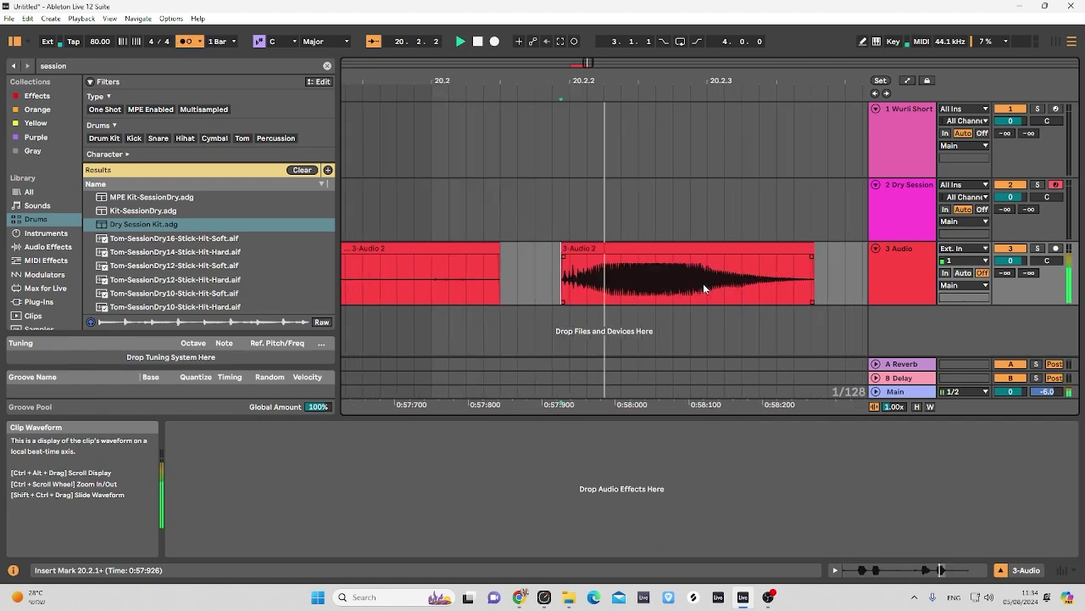
key(space)
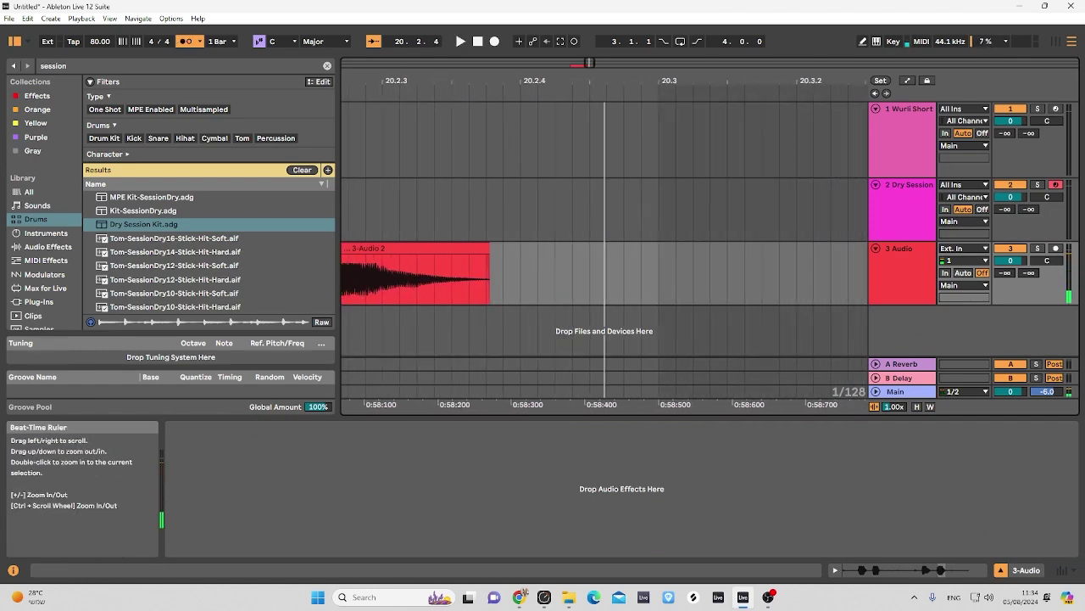
drag(594, 79, 695, 71)
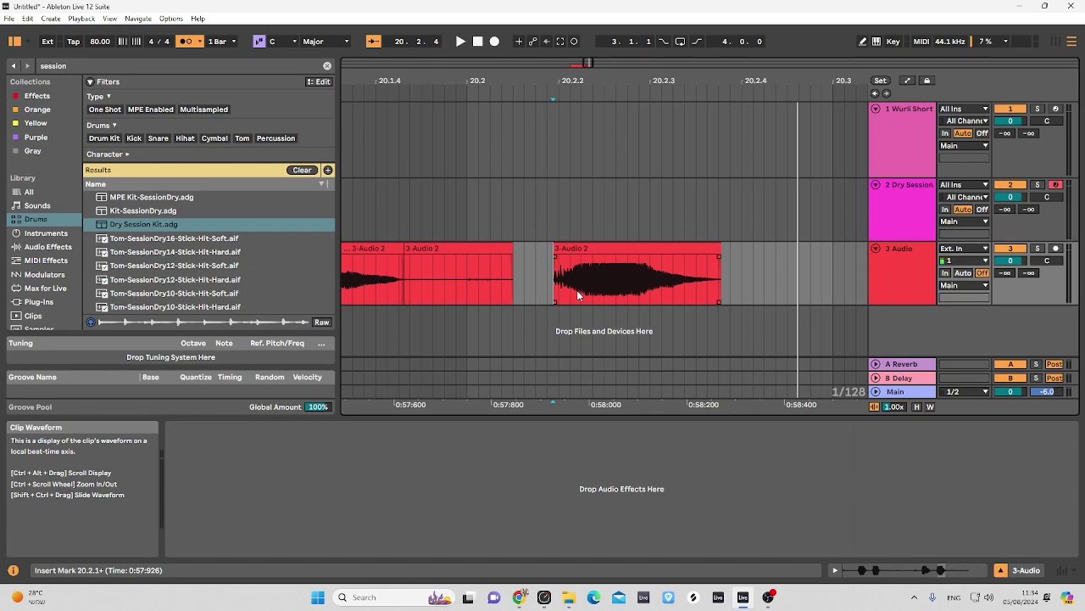
Select all the arrangement clips on the 3 Audio track with a time range from 18.4.3 to 20.2.4.
click(896, 217)
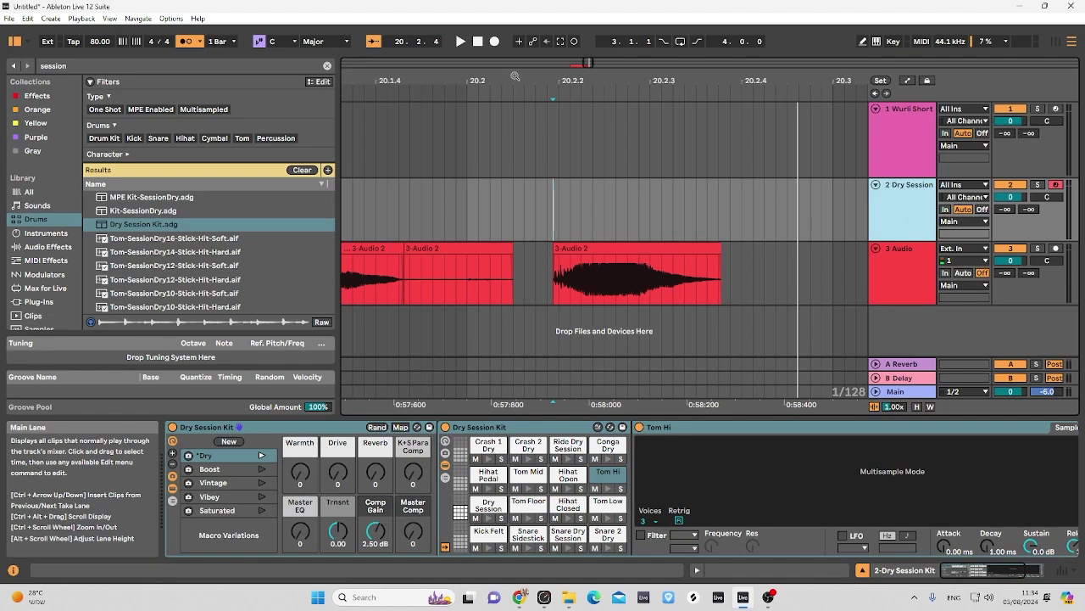
drag(516, 76, 594, 22)
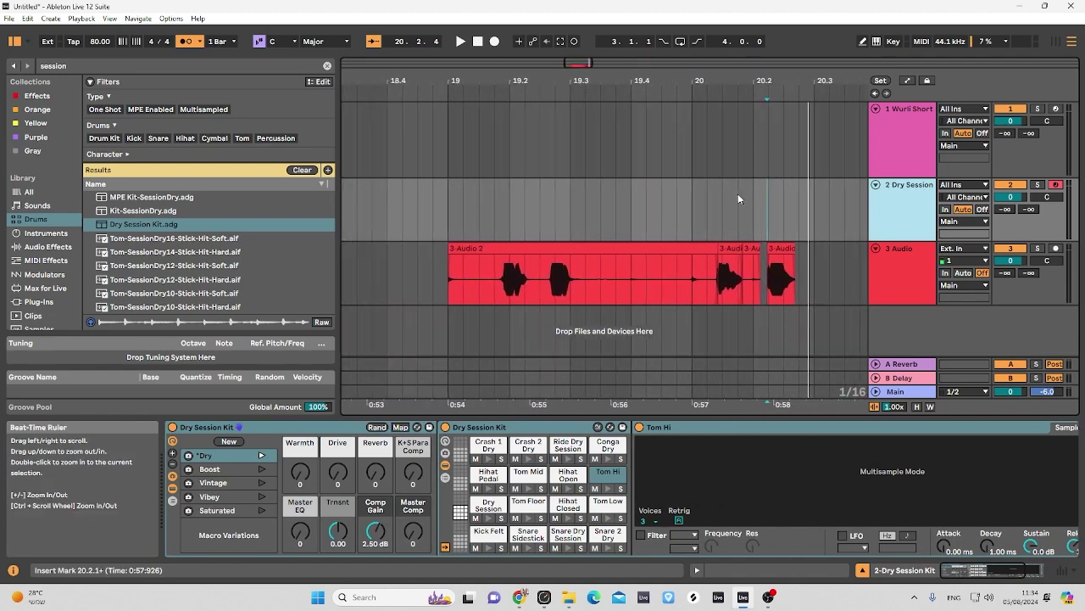
drag(805, 260, 418, 280)
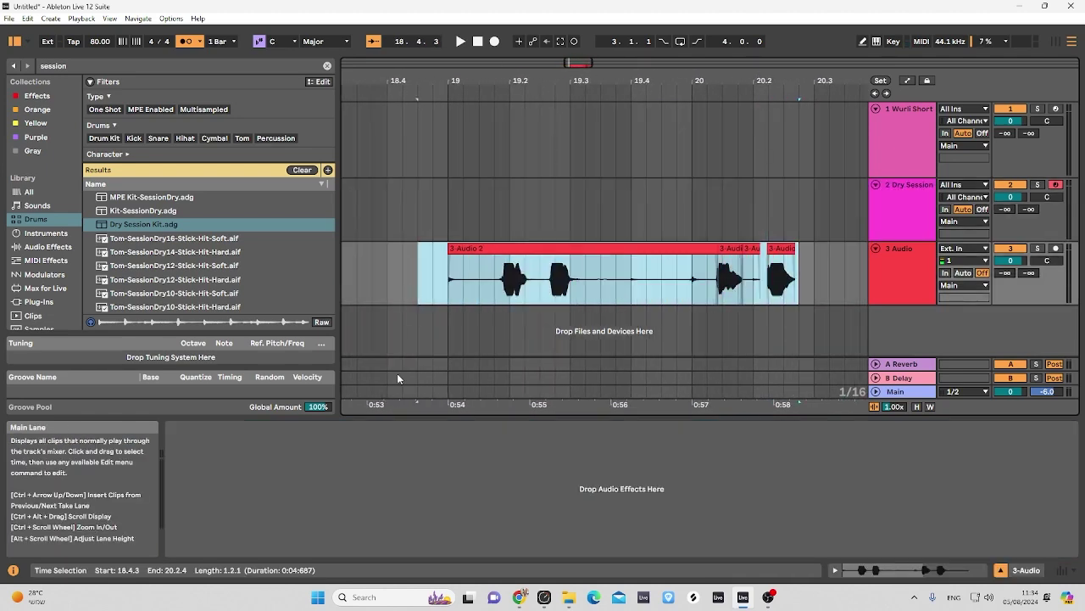
Launch the first Wurli Short Piano clip in Session View and arm the Wurli Short Piano track.
key(Tab)
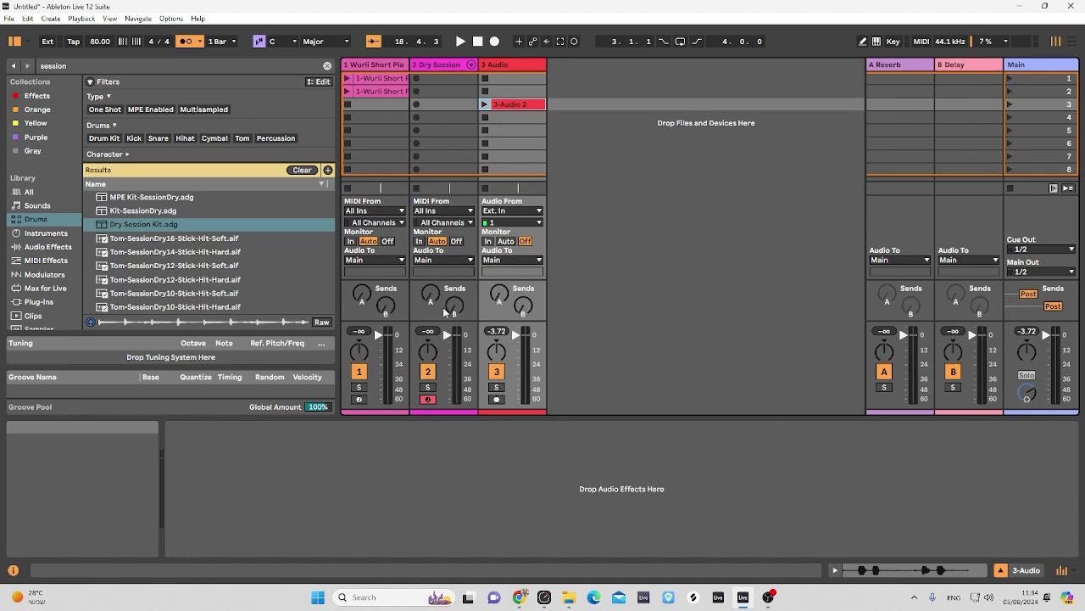
click(432, 67)
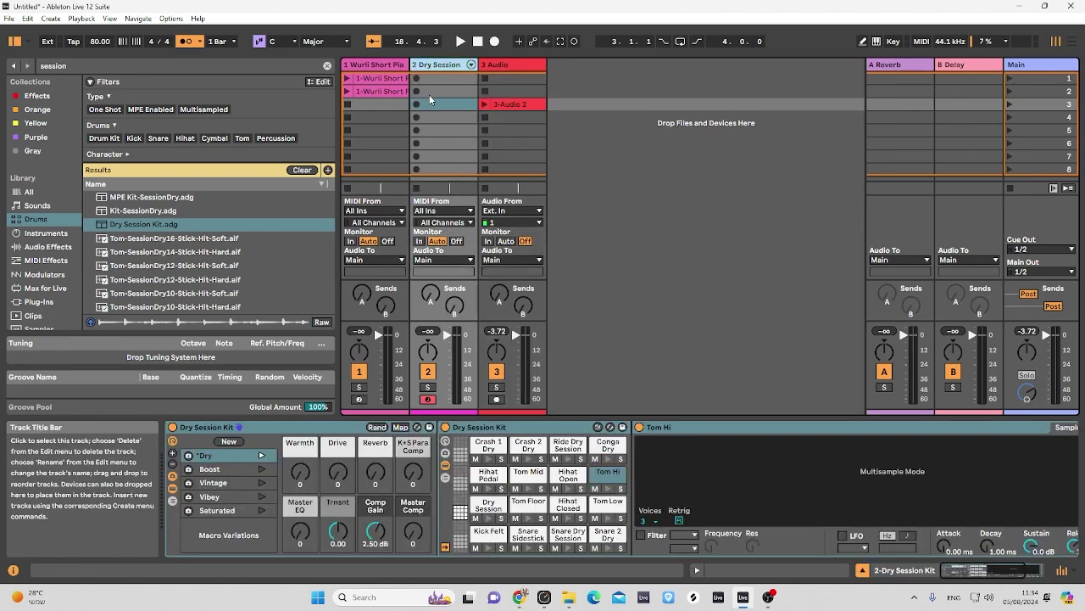
click(346, 78)
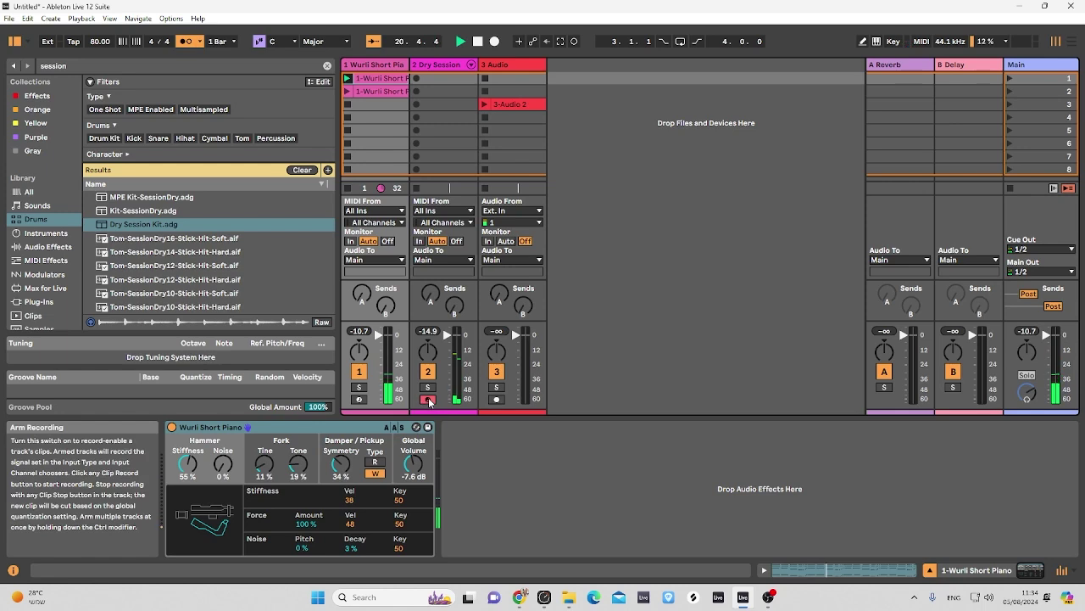
click(359, 399)
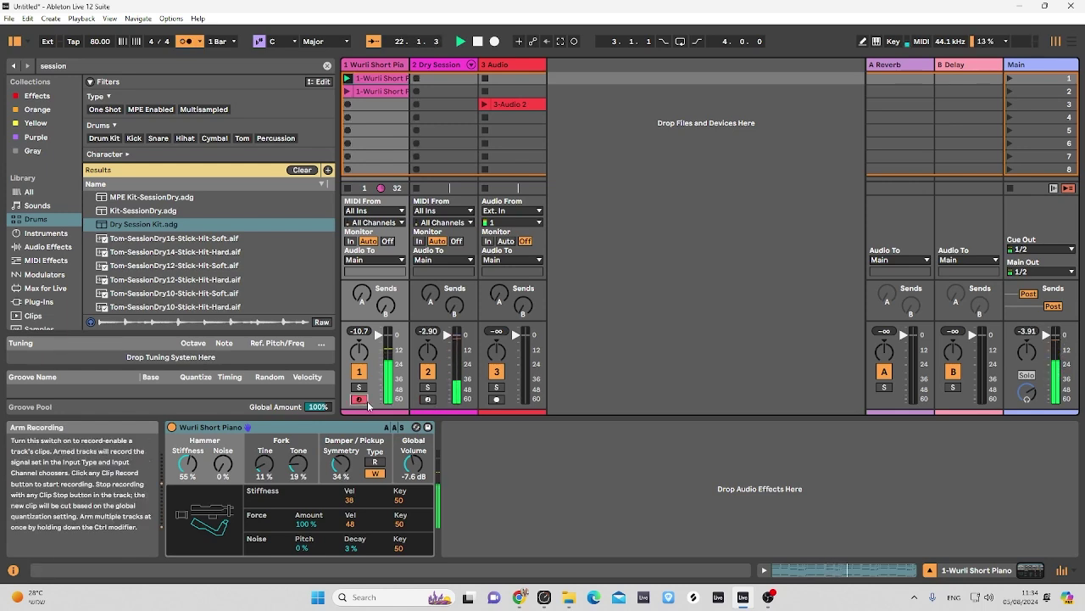
Arm the Dry Session Kit track and record a kick and snare beat into its first clip slot.
click(428, 399)
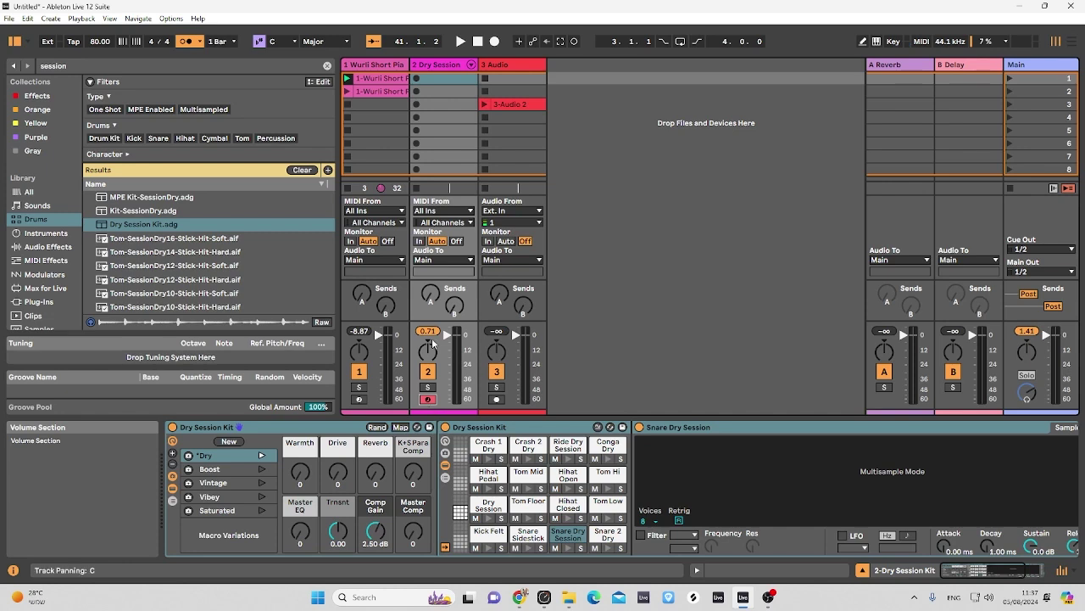
click(418, 79)
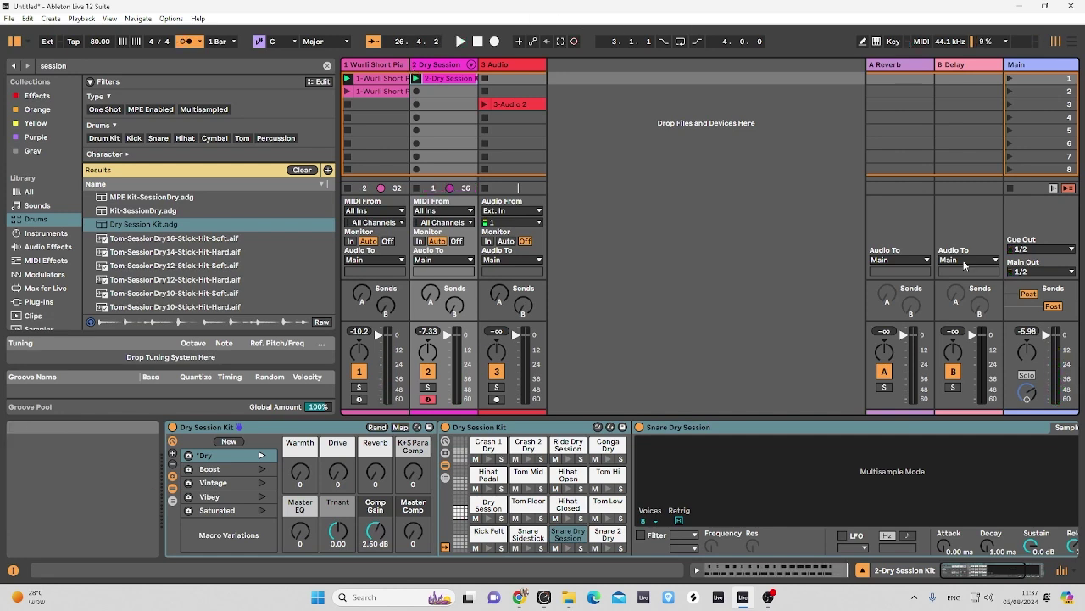
Open the recorded Dry Session Kit clip and set its loop from 3.1.1 to 5.1.1, two bars long.
double_click(429, 79)
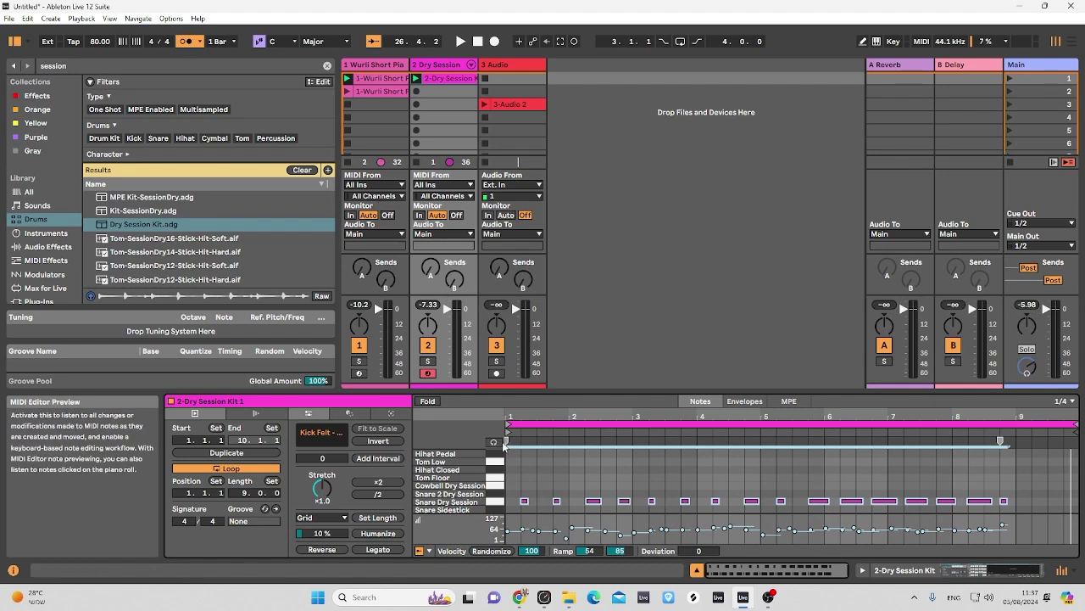
drag(507, 431, 634, 437)
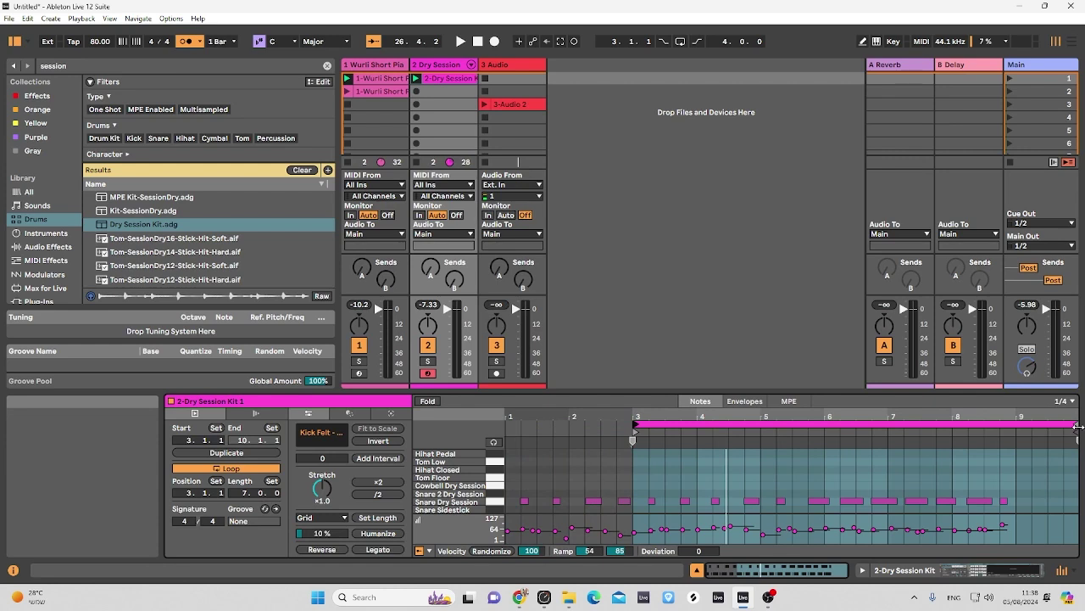
mouse_move(1041, 420)
mouse_down()
mouse_move(761, 428)
mouse_move(775, 427)
mouse_up()
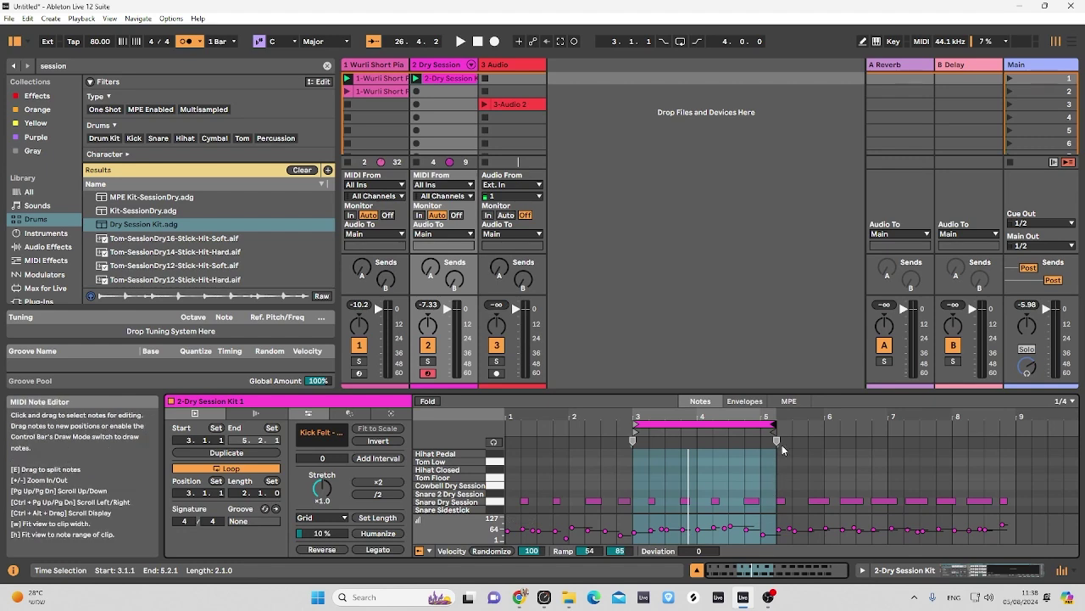
drag(776, 440, 777, 440)
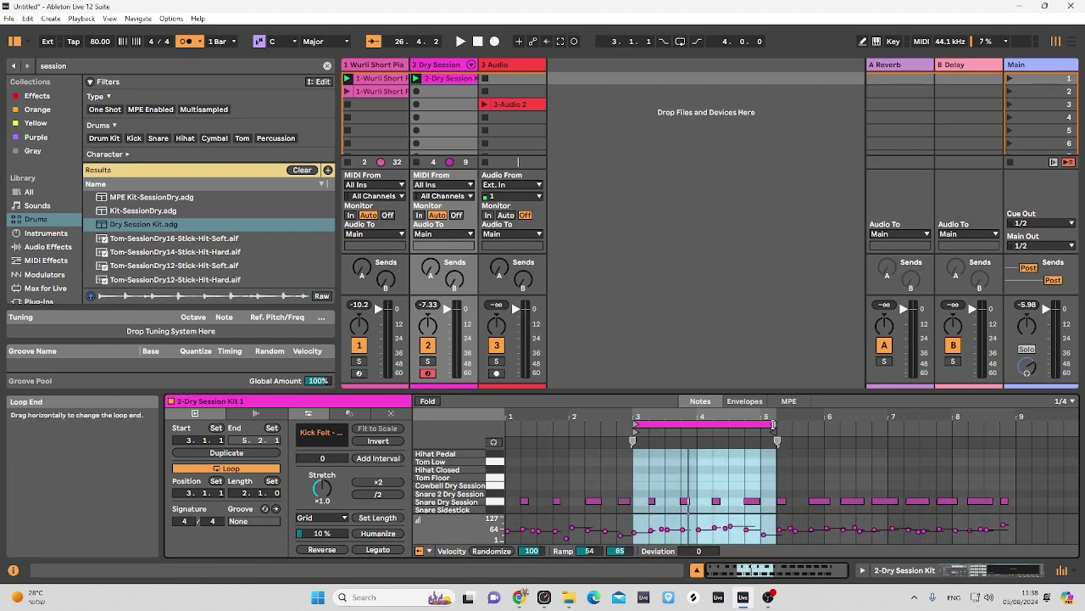
click(774, 424)
drag(771, 423, 765, 420)
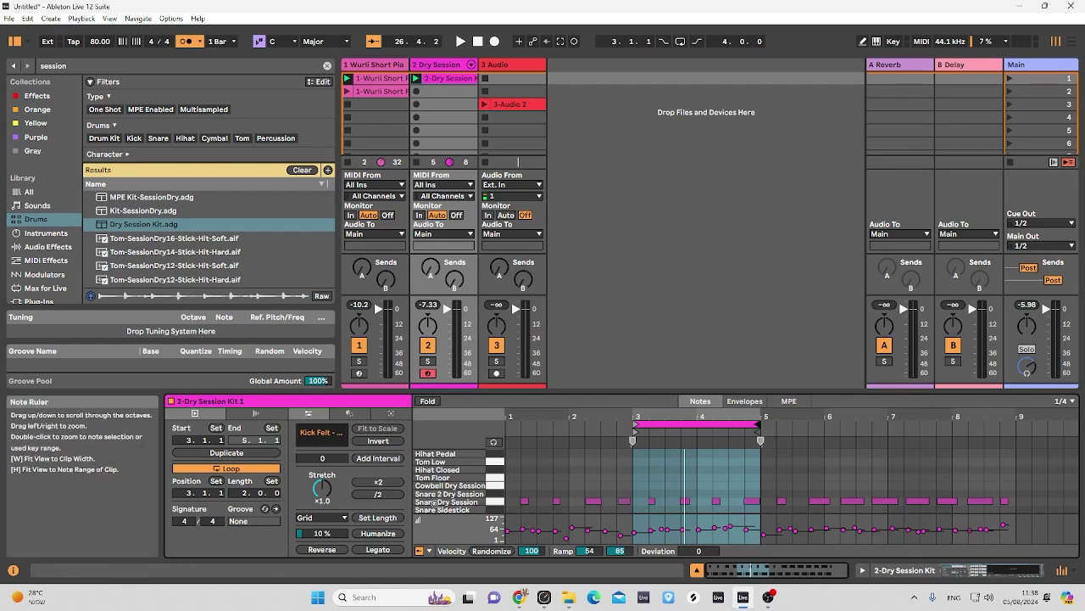
Quantize the kick and snare notes inside the two-bar loop to 1/8 + 1/8T with the amount at 100 %.
scroll(466, 507, down, 1)
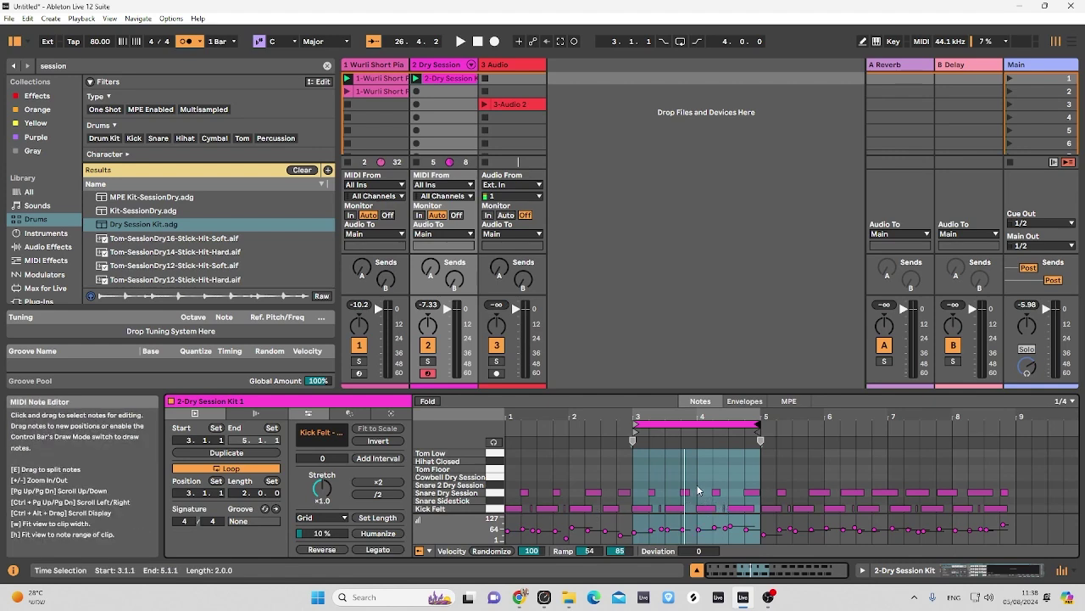
drag(753, 482, 658, 515)
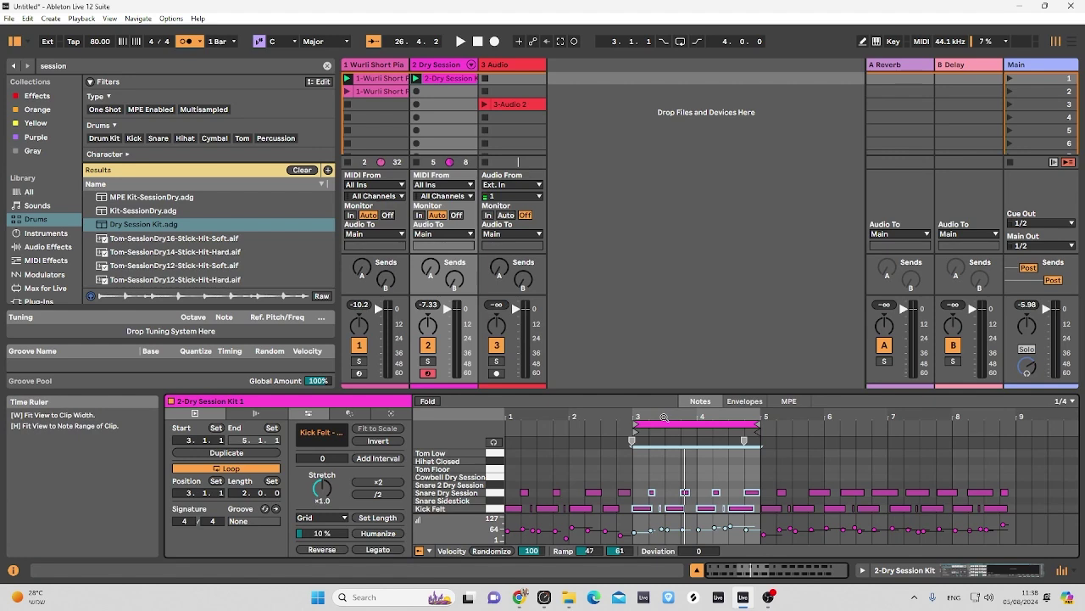
click(349, 413)
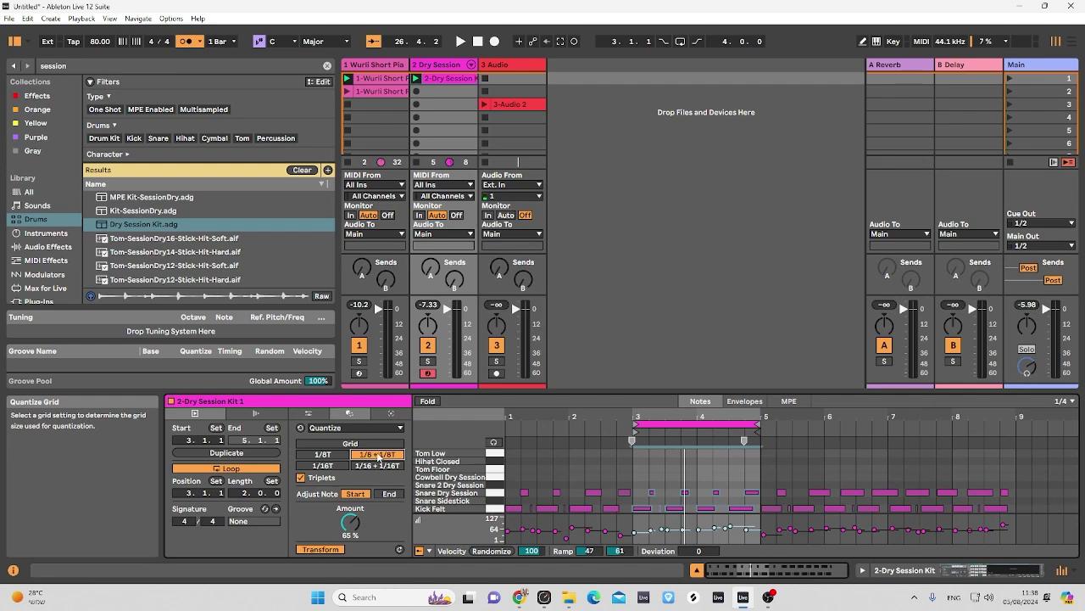
drag(351, 522, 351, 496)
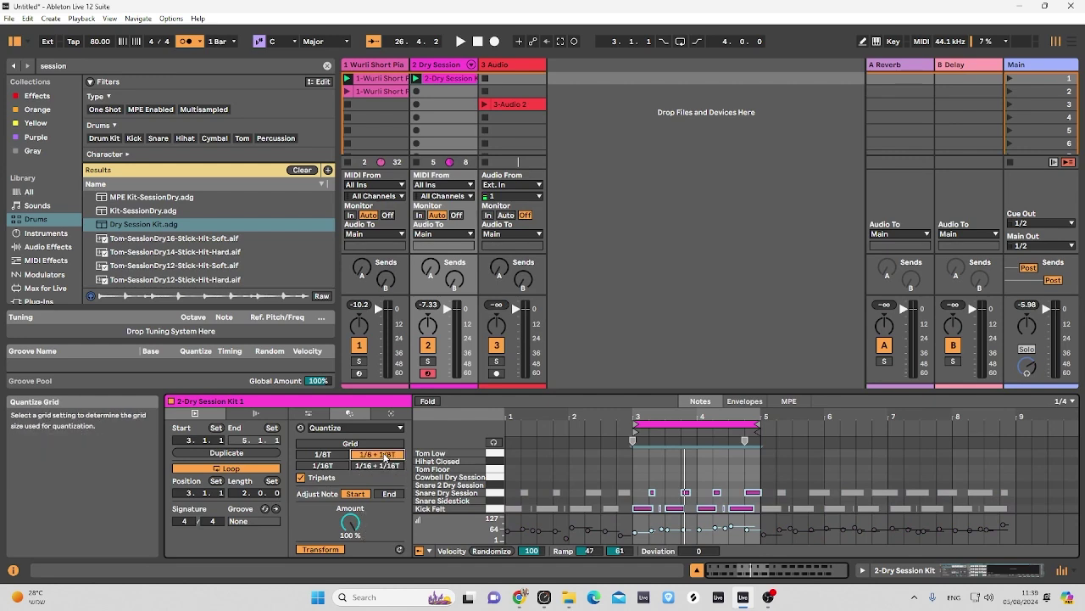
Compare the quantized notes with the triplet and straight grids, and set the note editor's grid to straight 1/16.
scroll(674, 416, up, 6)
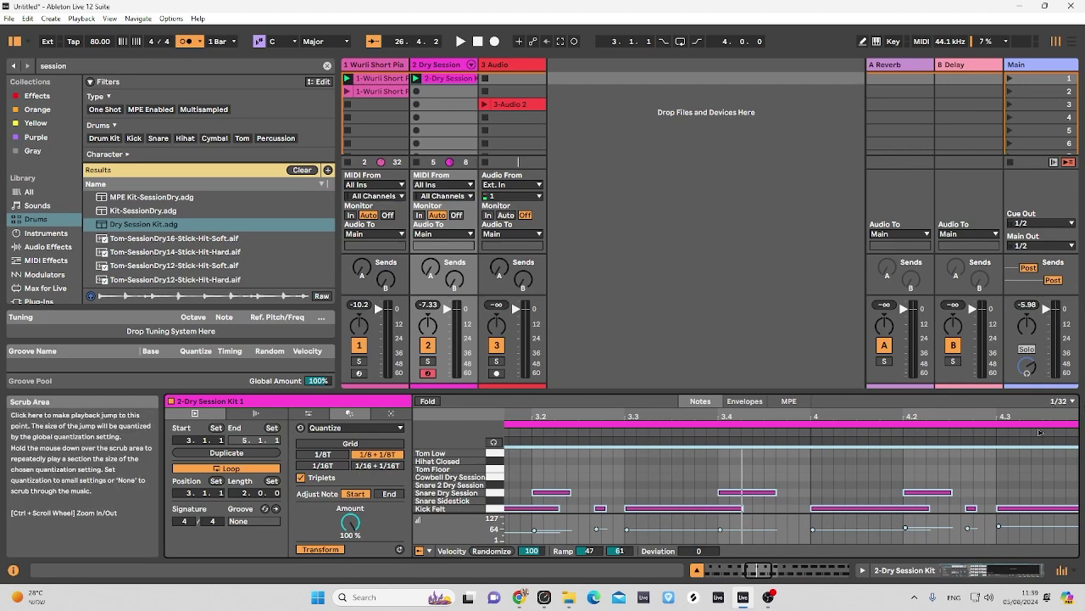
key(ctrl+3)
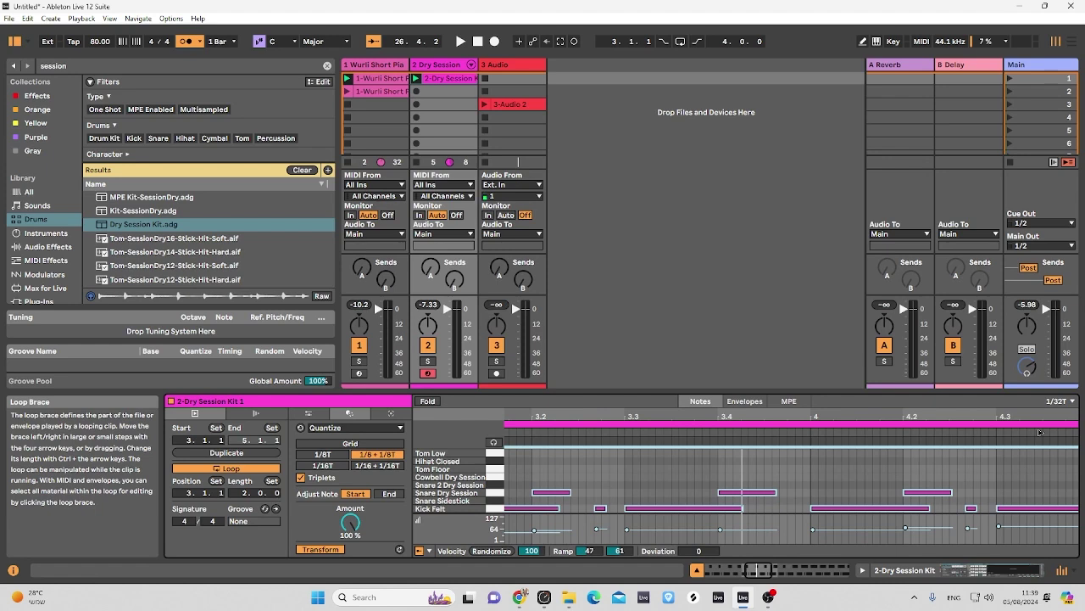
key(ctrl+3)
key(ctrl+3)
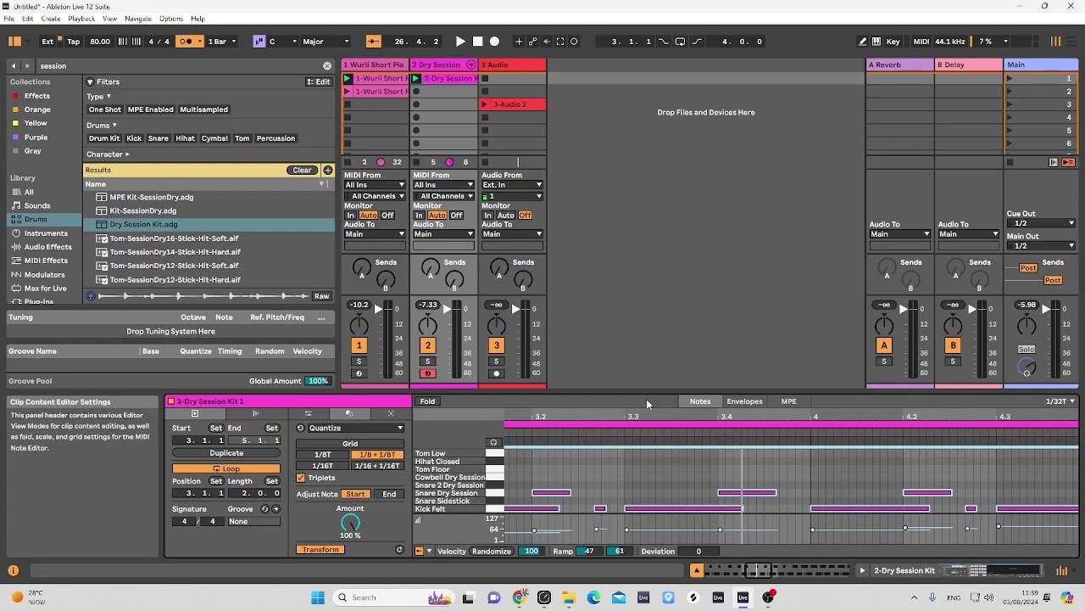
drag(645, 413, 653, 377)
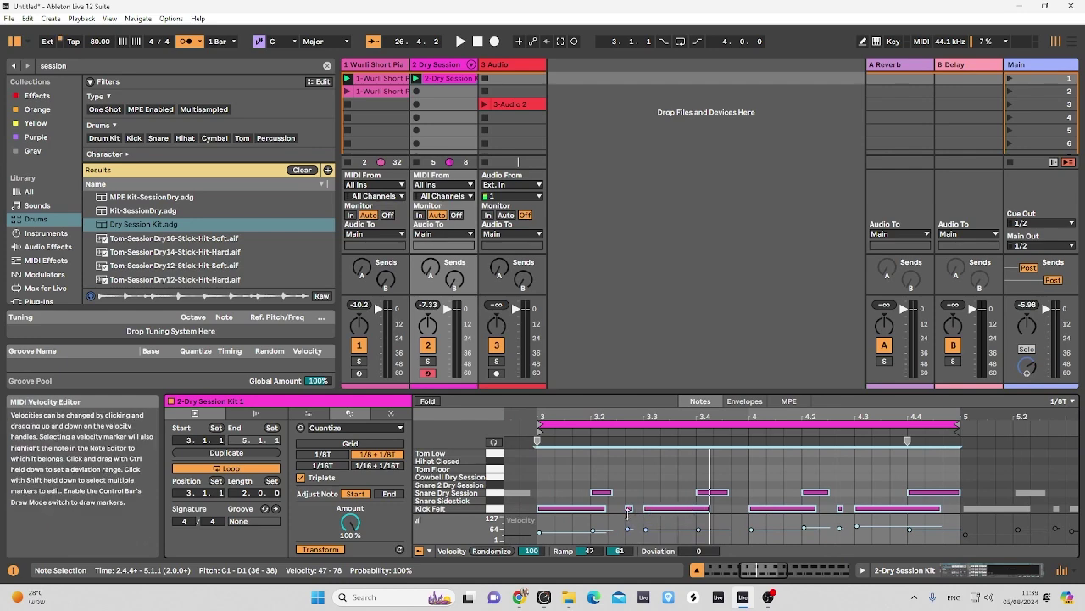
key(ctrl+3)
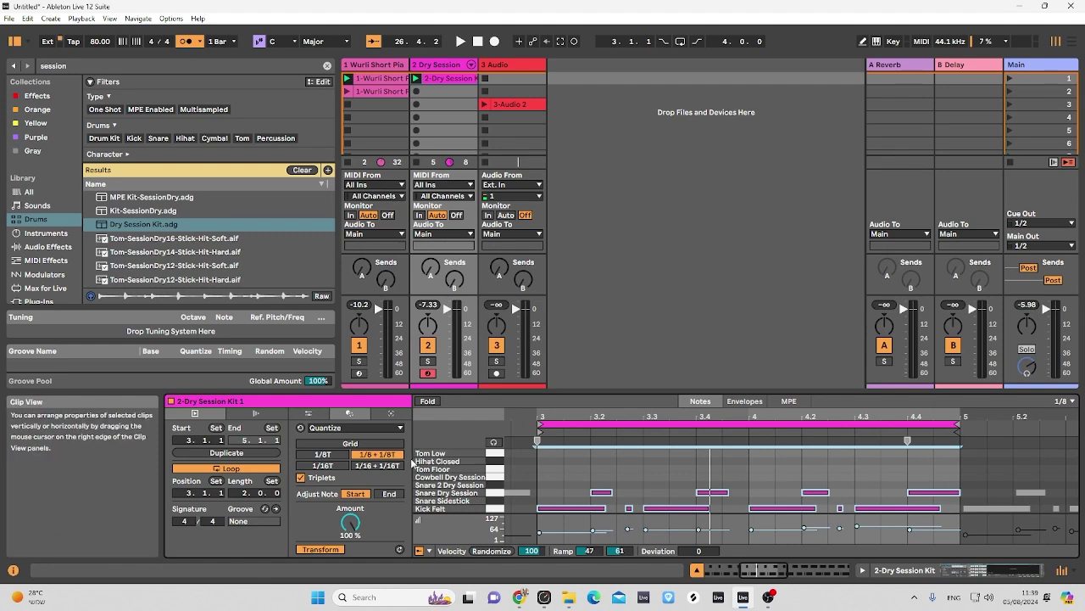
key(ctrl+1)
Play the drum loop with the piano clip and turn off the metronome.
key(space)
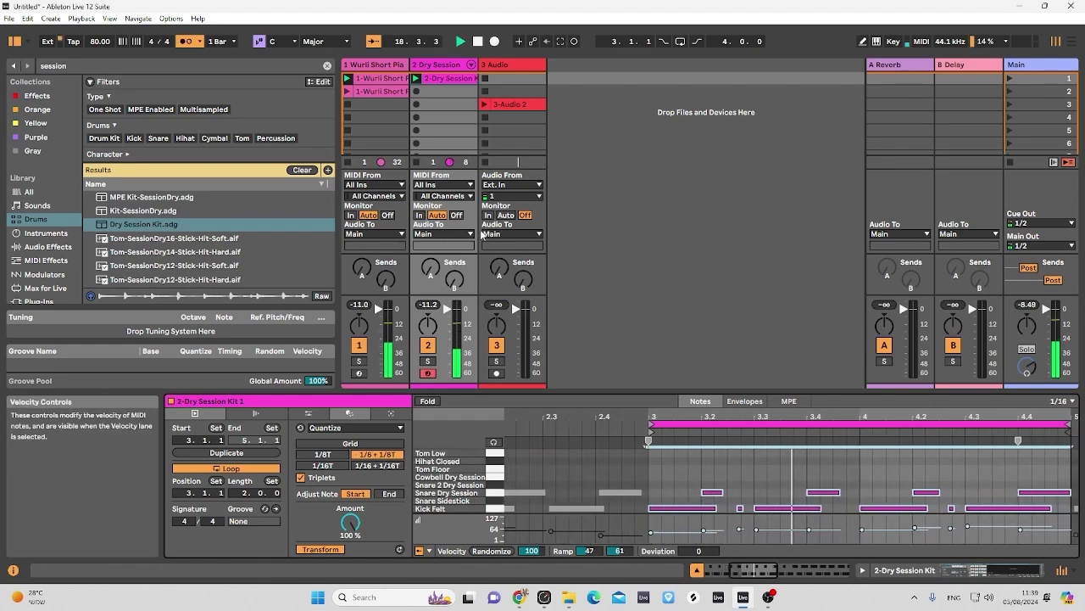
click(186, 42)
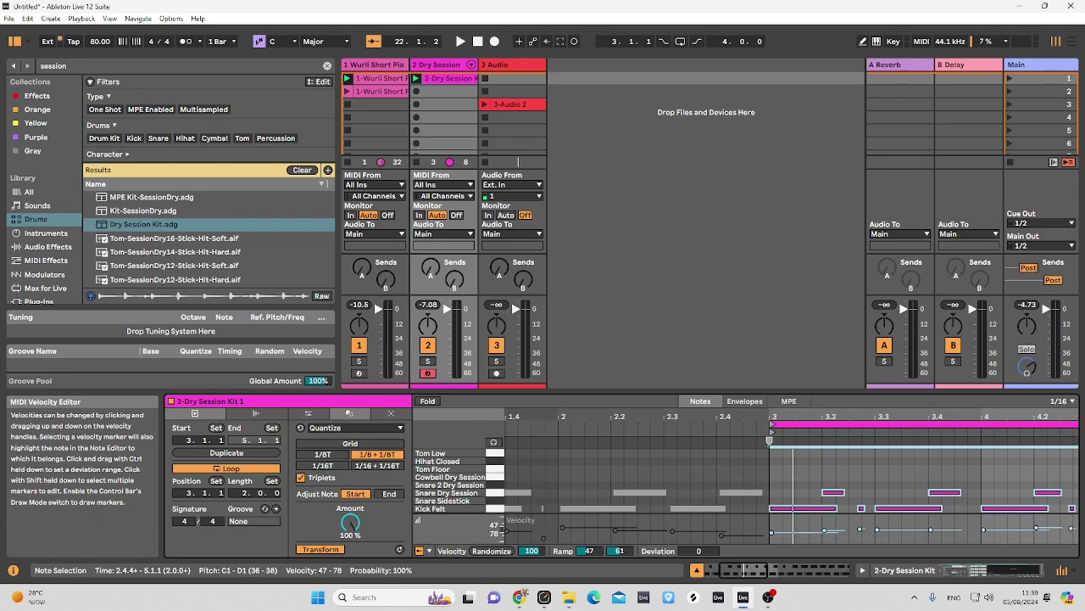
Raise the velocities of all Kick Felt notes to a range of 27 to 127 and play the loop briefly.
click(489, 508)
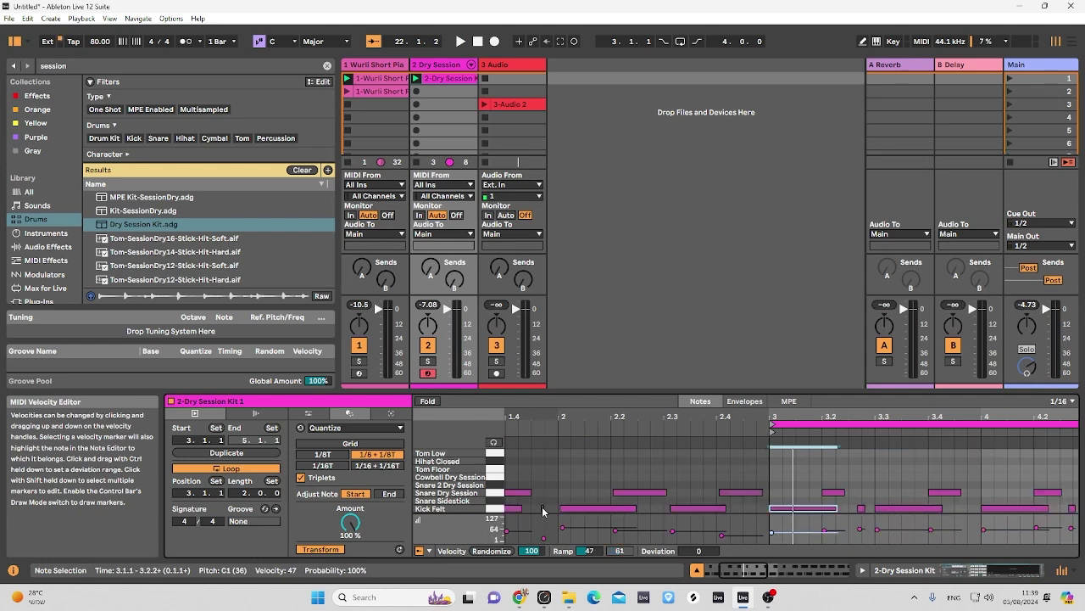
click(495, 509)
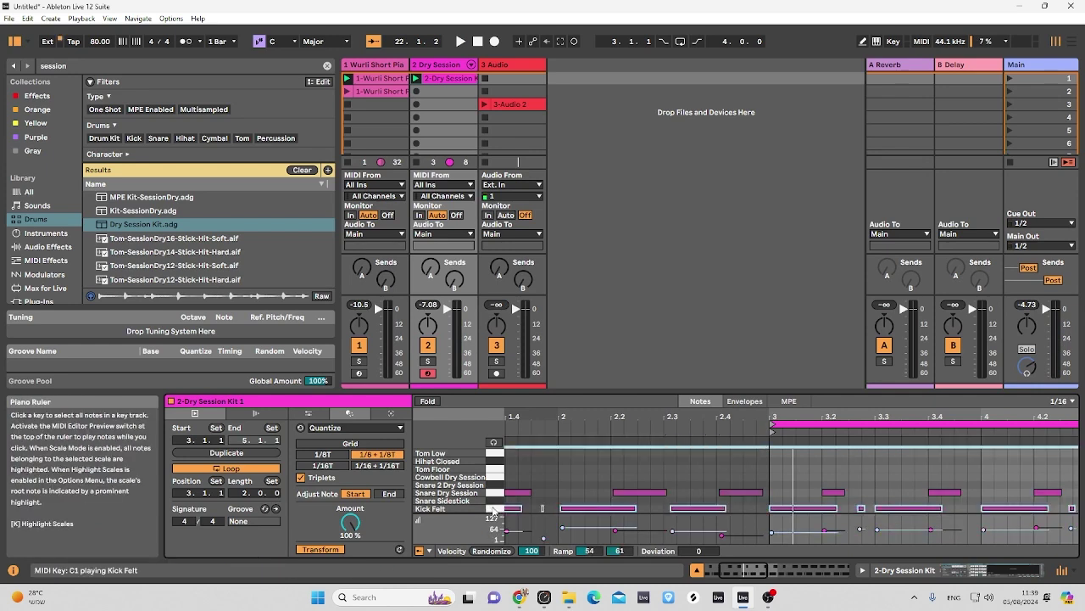
drag(784, 535, 785, 516)
key(space)
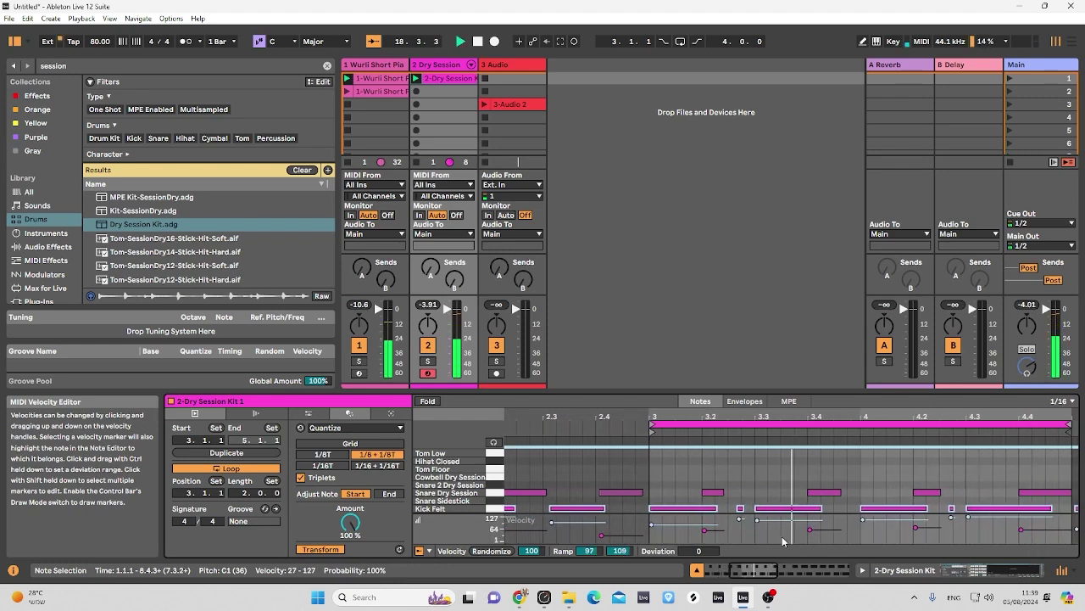
key(space)
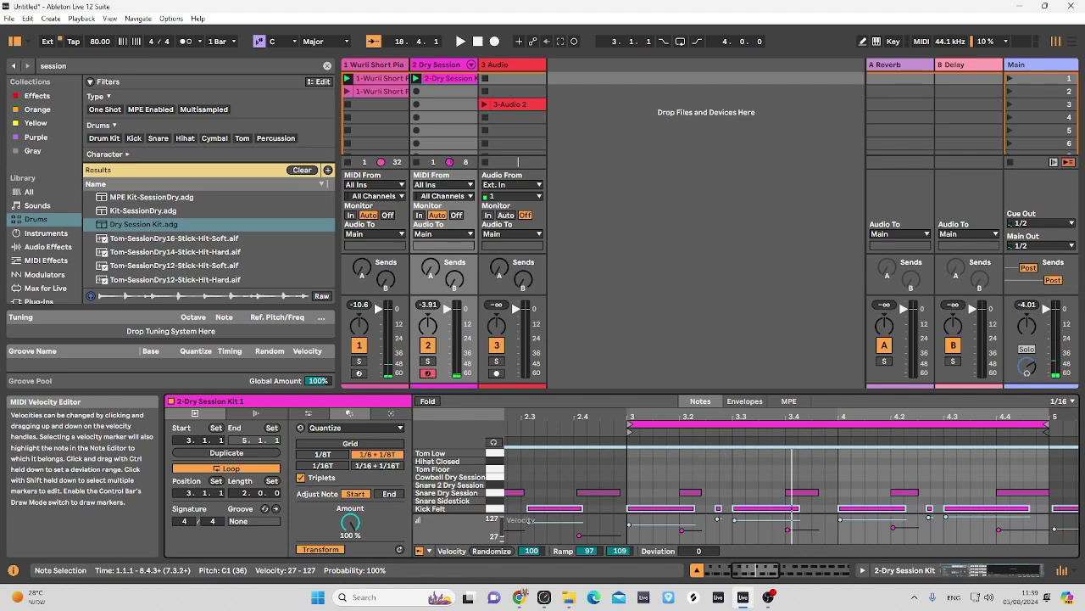
Raise the velocities of all Snare Dry Session notes to a range of 51 to 123 and play the loop.
click(495, 492)
drag(677, 538, 678, 521)
key(space)
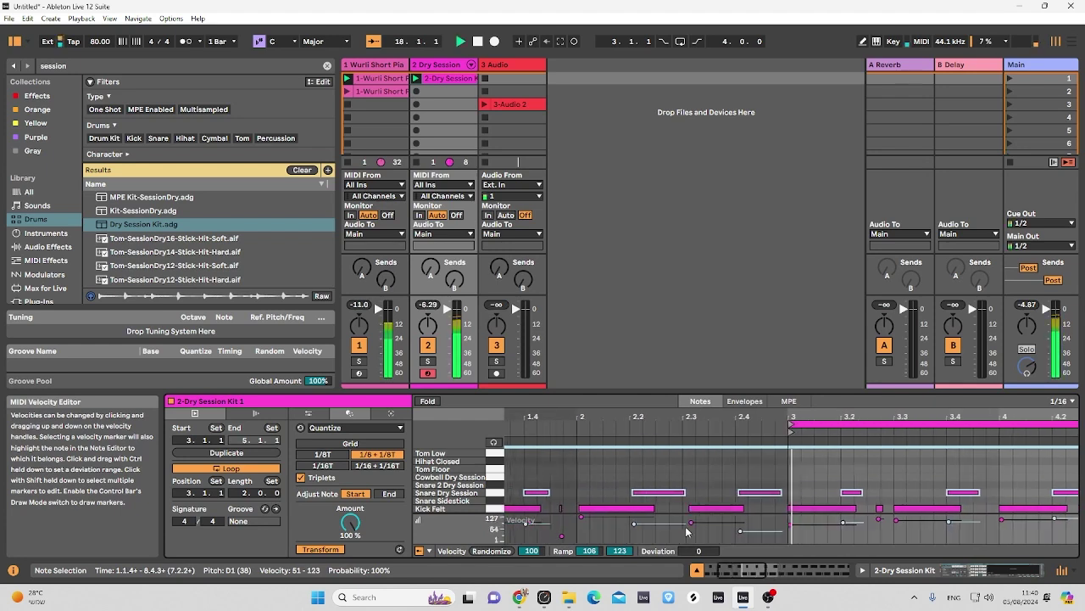